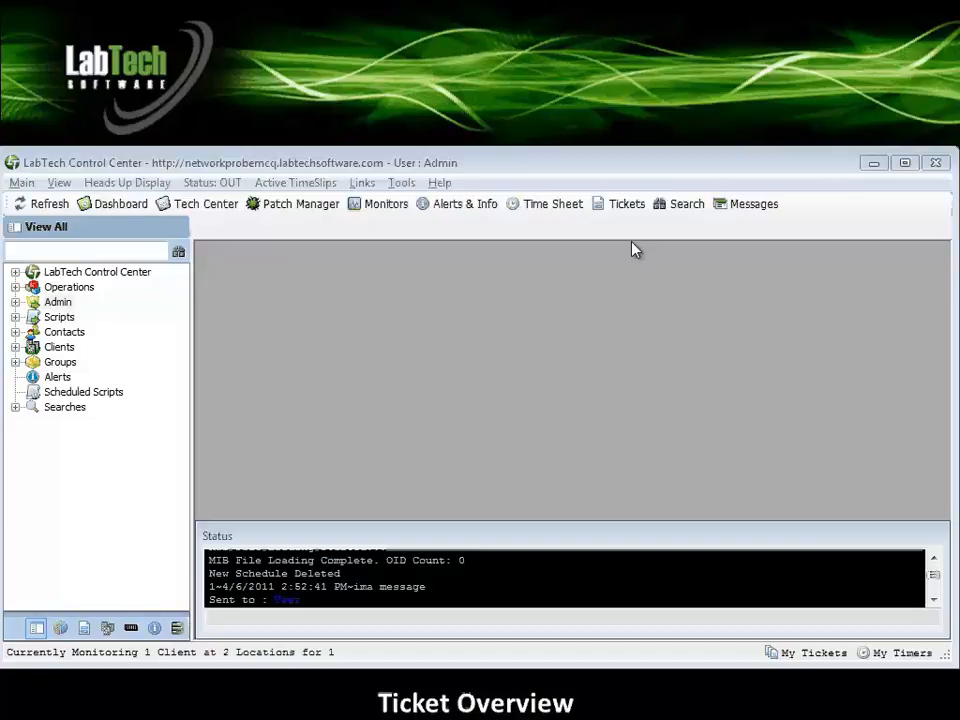
# Open the support tickets and review the new, open, stalled, completed, all, projects and InfoBase lists, then reload the list.
pyautogui.click(615, 207)
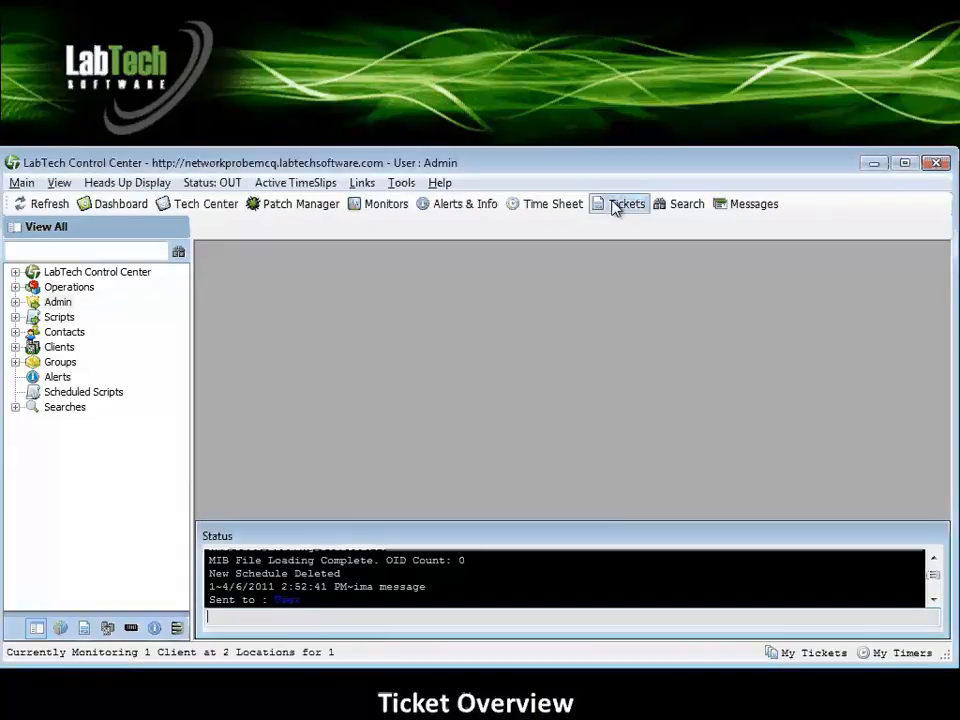
pyautogui.click(615, 207)
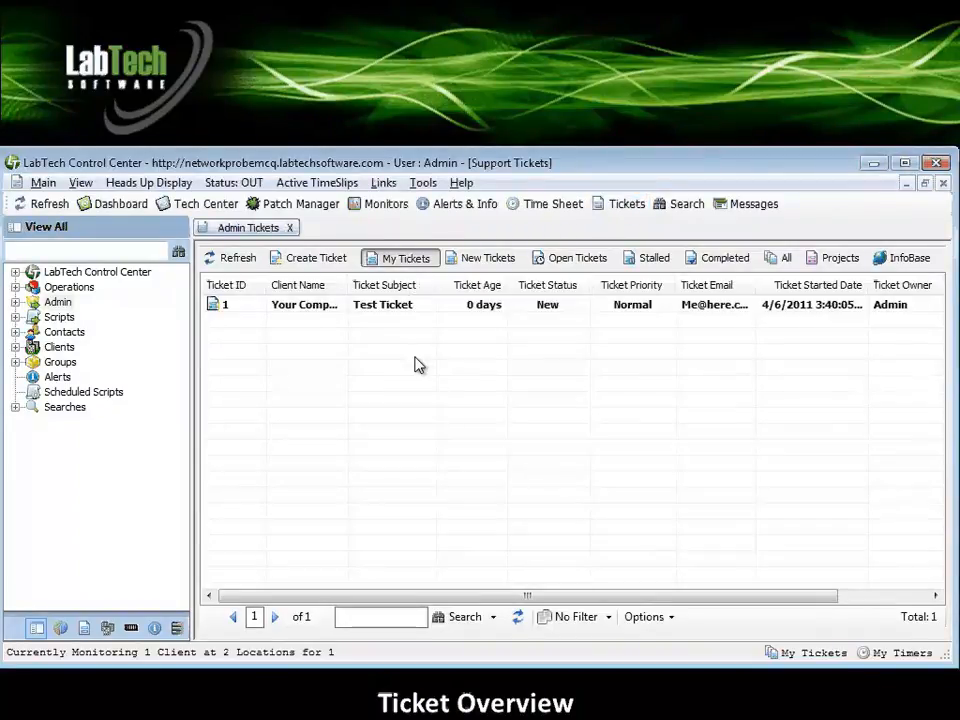
pyautogui.click(484, 262)
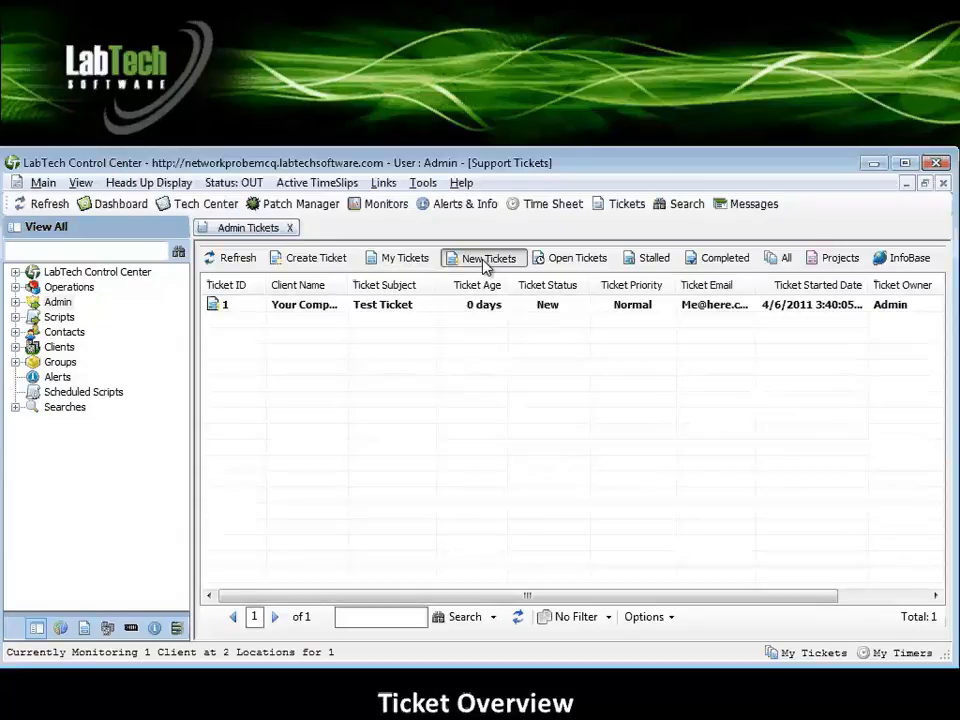
pyautogui.click(603, 262)
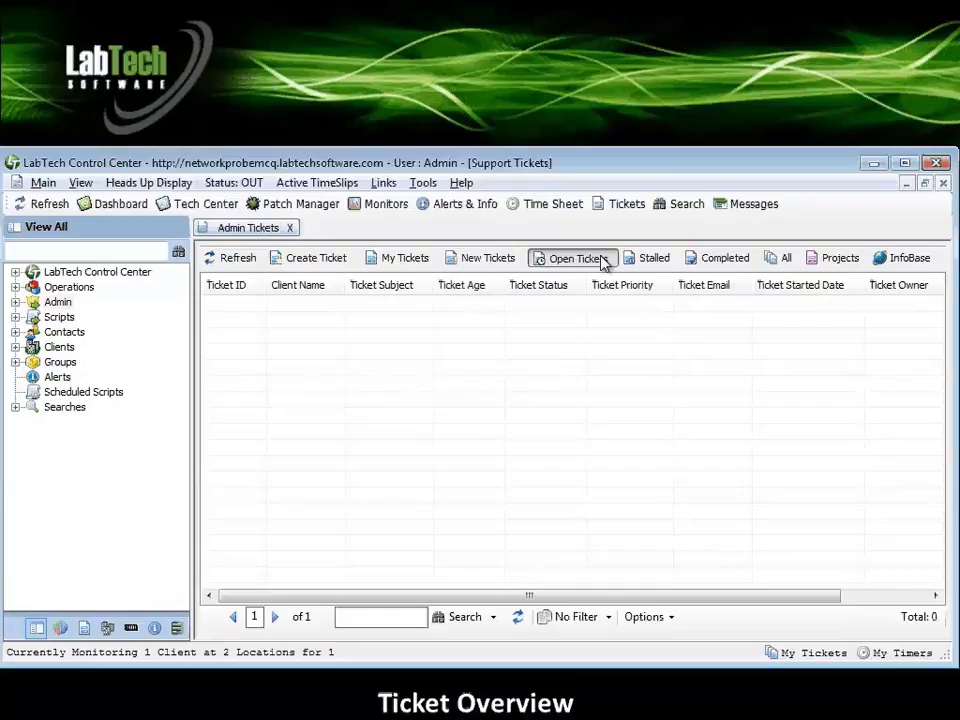
pyautogui.click(650, 259)
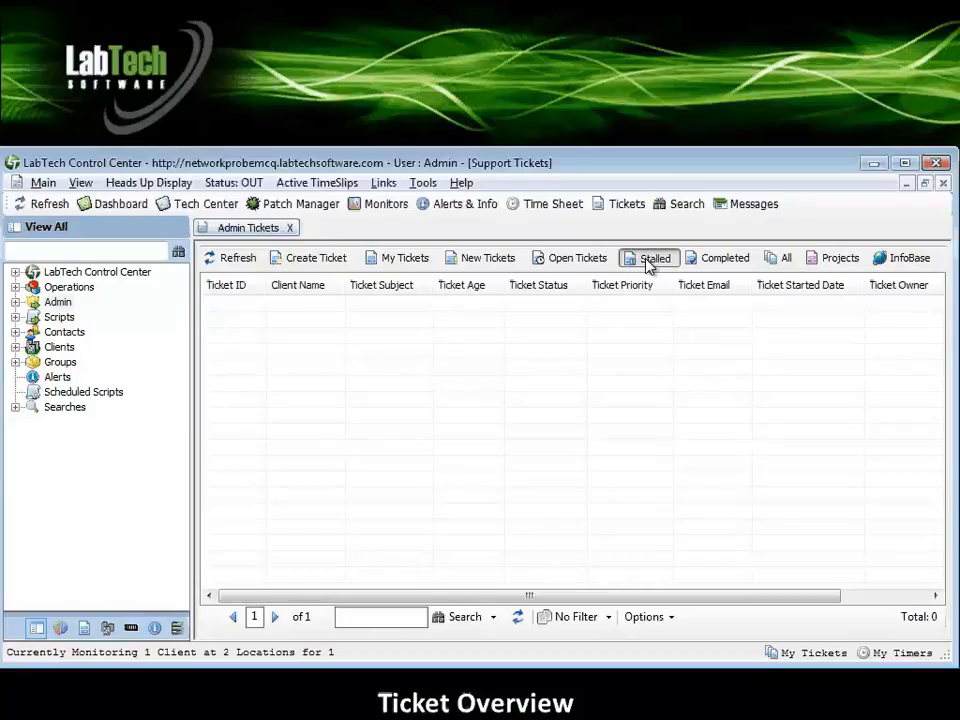
pyautogui.click(713, 265)
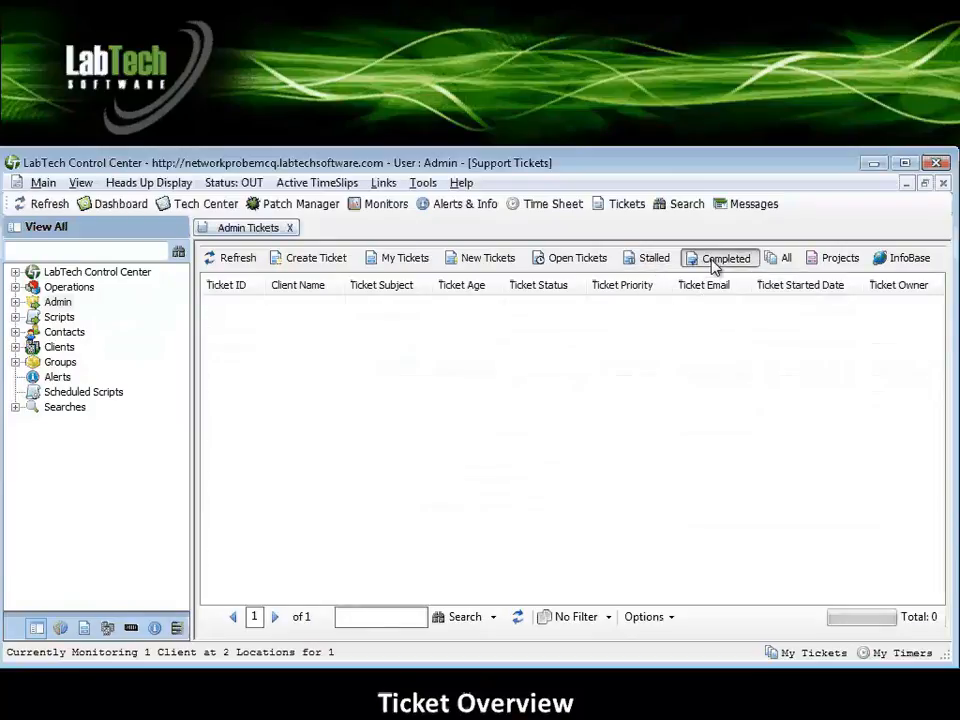
pyautogui.click(780, 261)
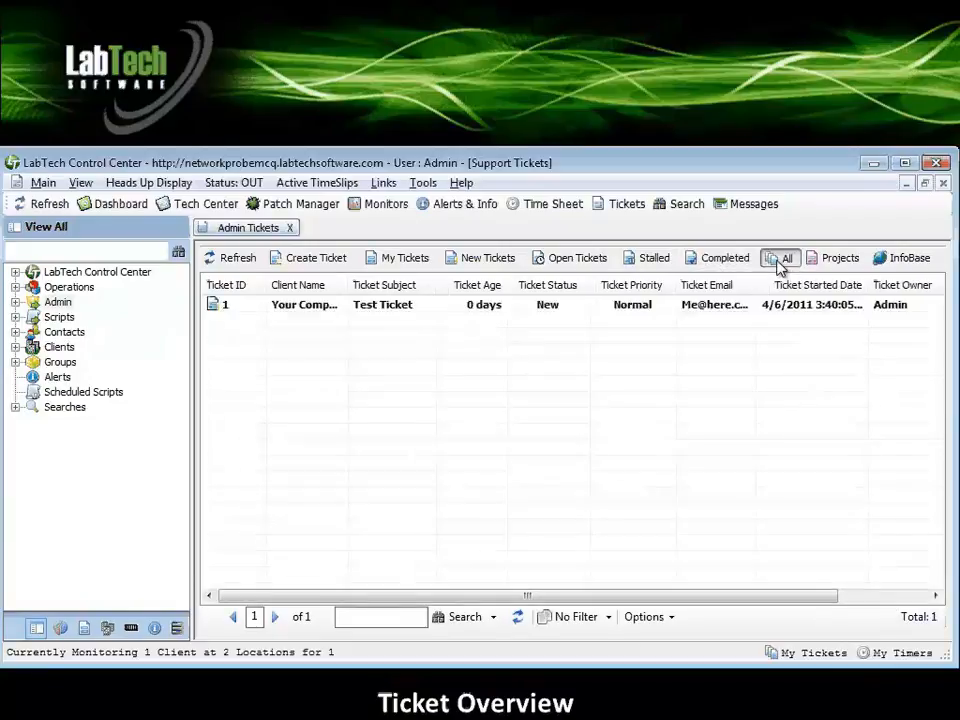
pyautogui.click(830, 264)
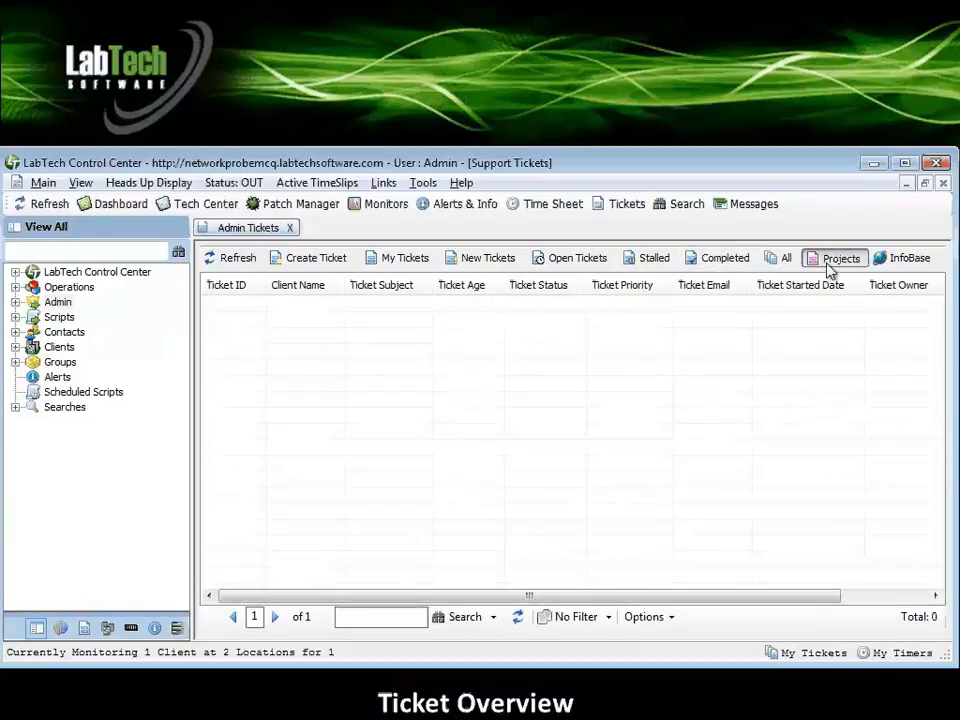
pyautogui.click(915, 261)
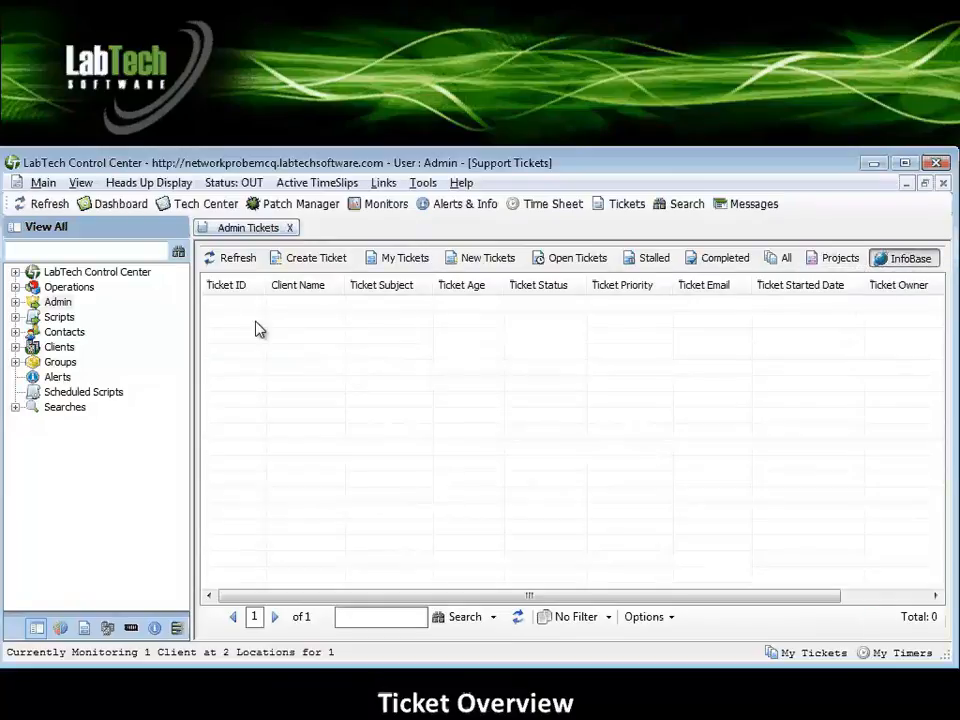
pyautogui.click(223, 265)
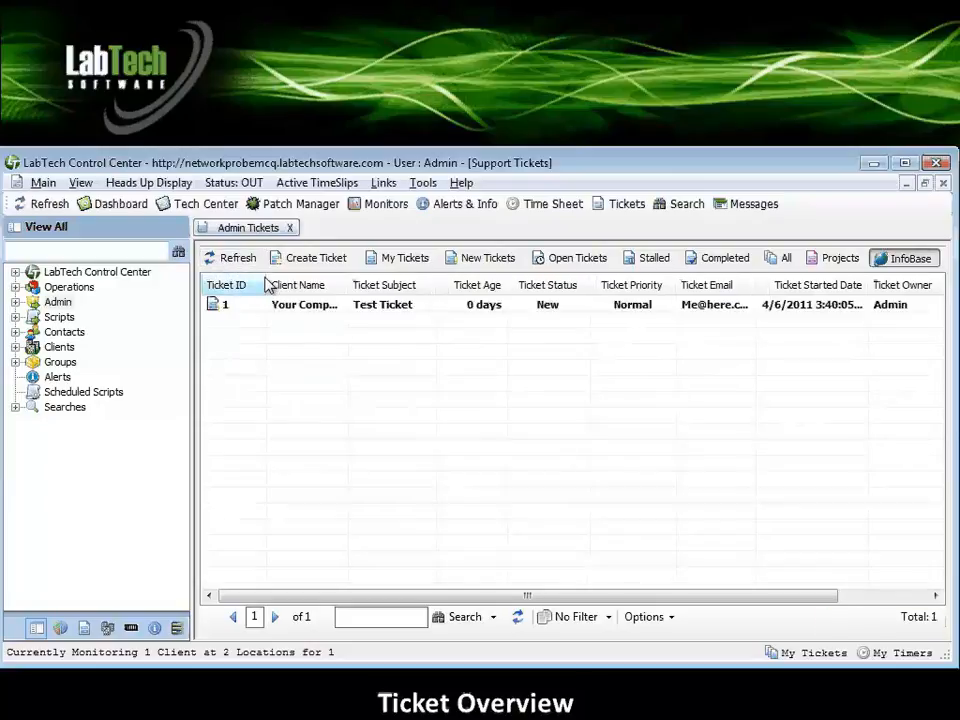
# Create and save a ticket with subject "Test Ticket", client Your Company and request text "Testing", then close it.
pyautogui.click(318, 258)
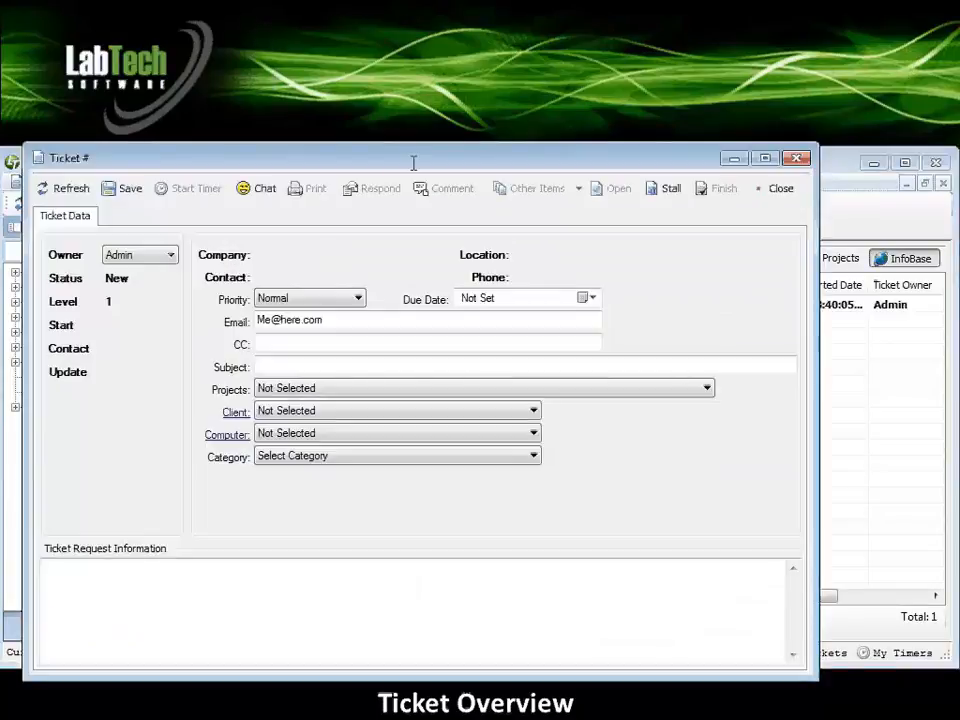
pyautogui.moveTo(520, 153); pyautogui.dragTo(657, 146)
pyautogui.click(450, 364)
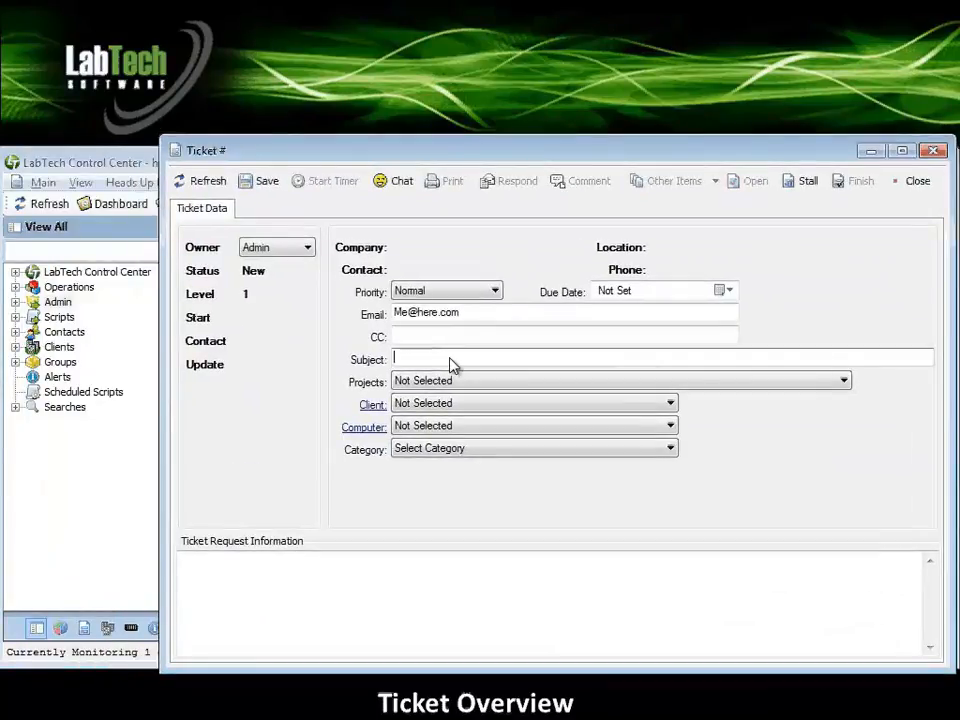
pyautogui.write('Test Ticket')
pyautogui.click(670, 403)
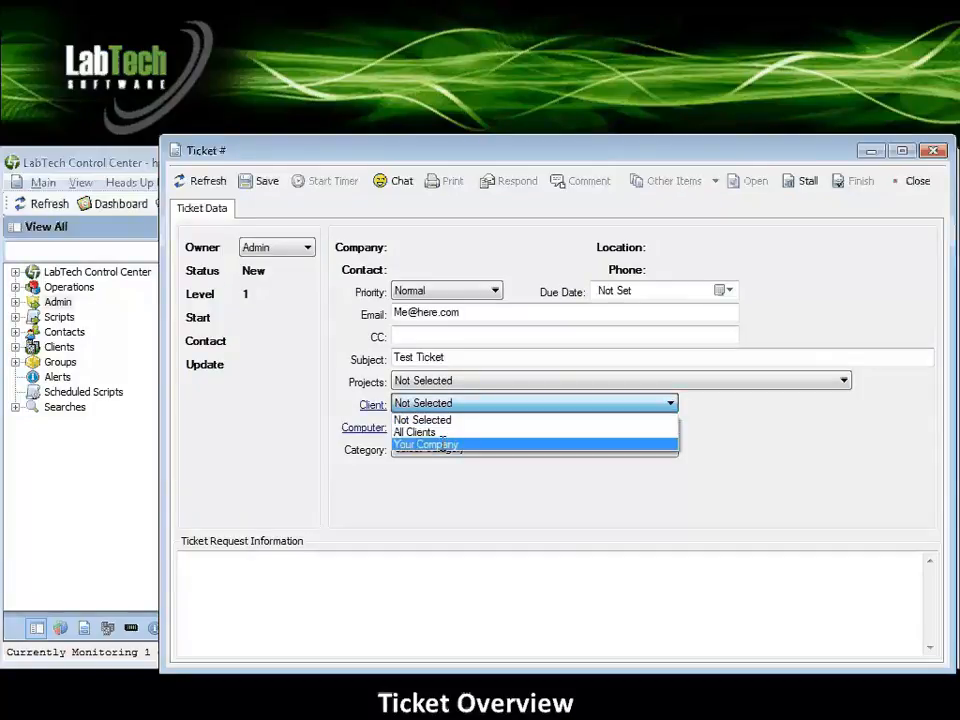
pyautogui.click(430, 445)
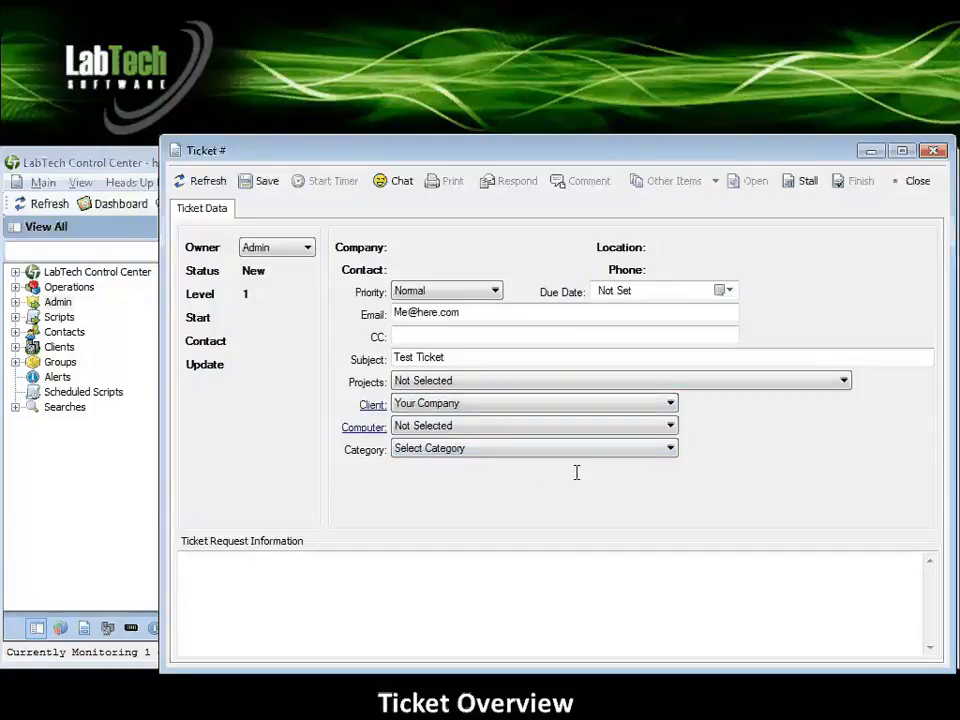
pyautogui.click(267, 603)
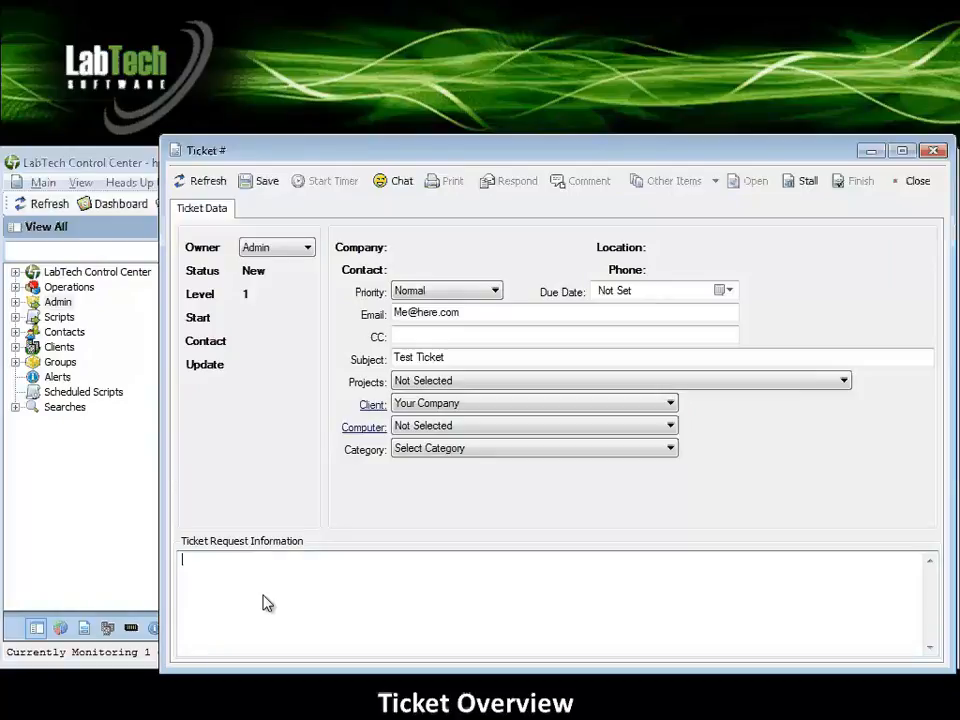
pyautogui.write('Testing')
pyautogui.click(264, 183)
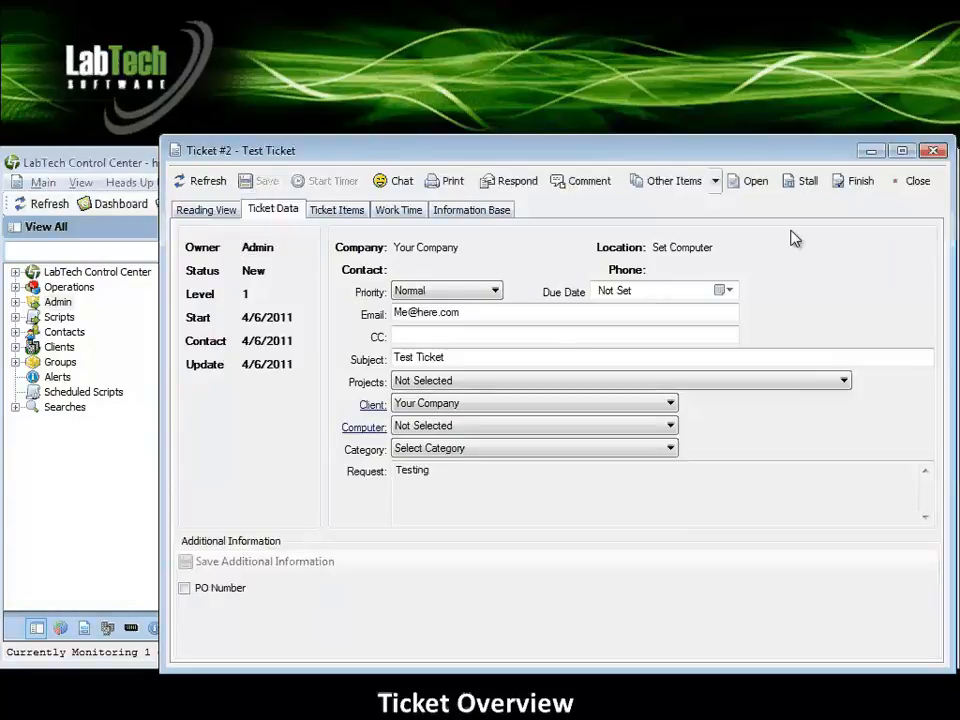
pyautogui.click(914, 181)
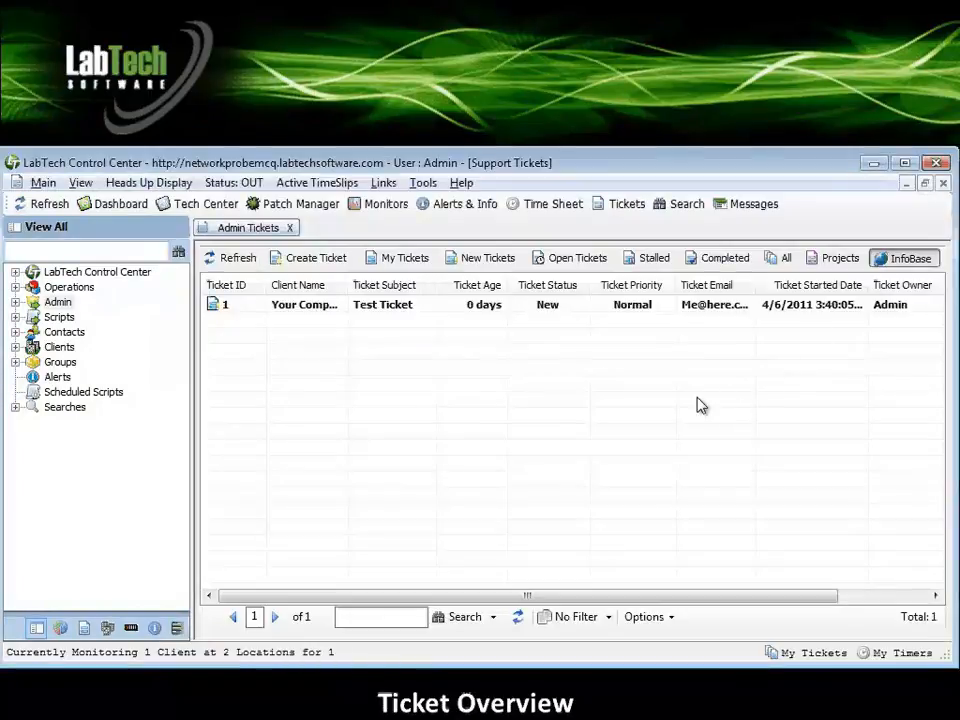
# Show the new tickets in the support ticket list.
pyautogui.click(491, 260)
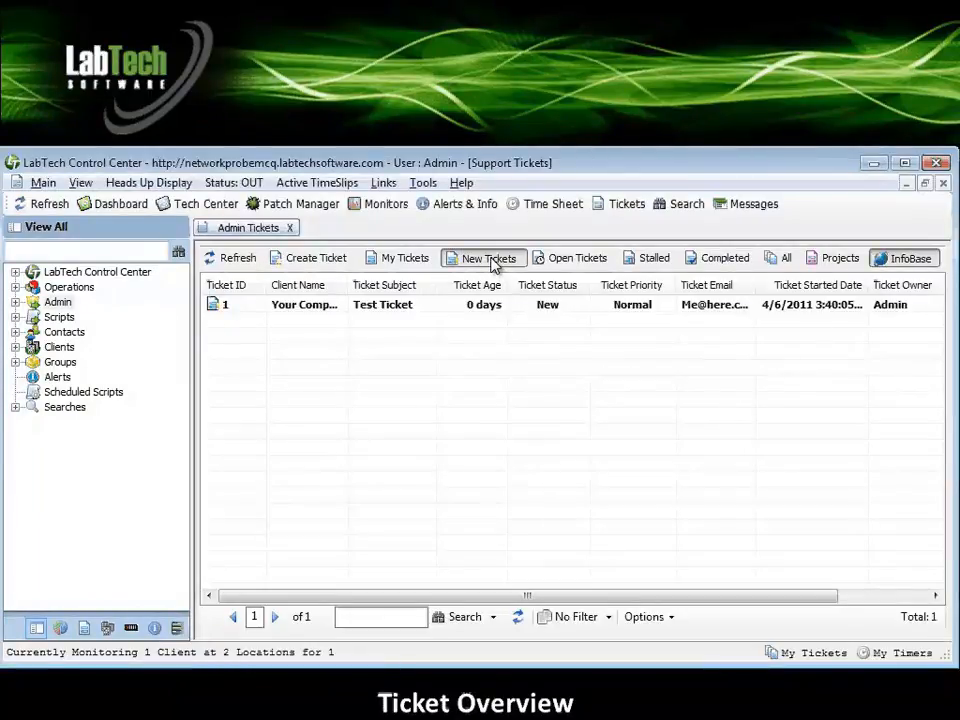
pyautogui.click(493, 321)
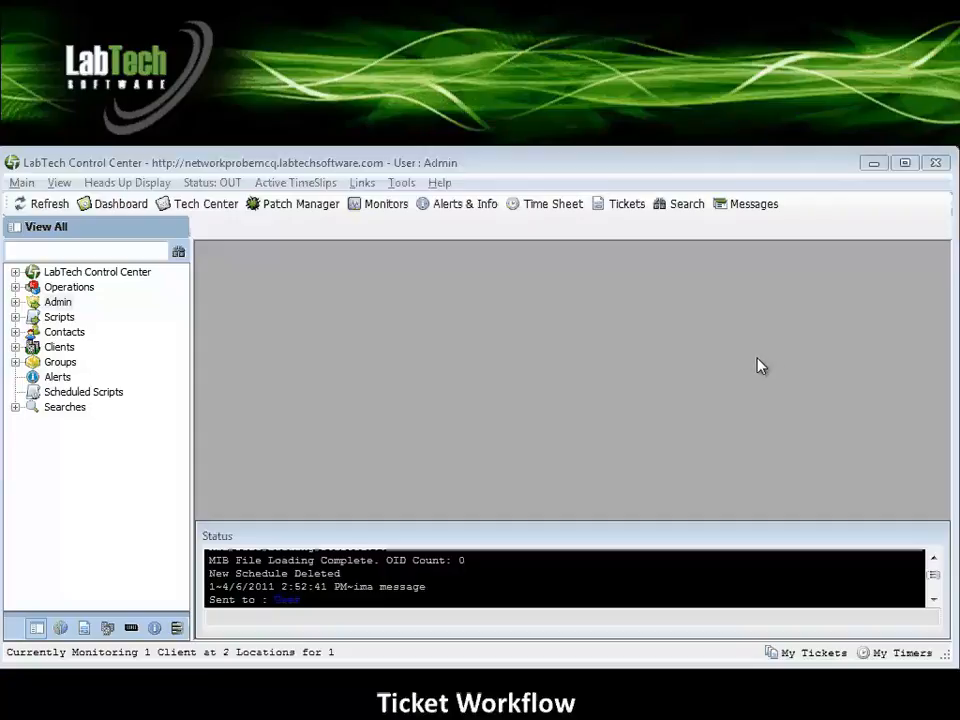
pyautogui.click(621, 203)
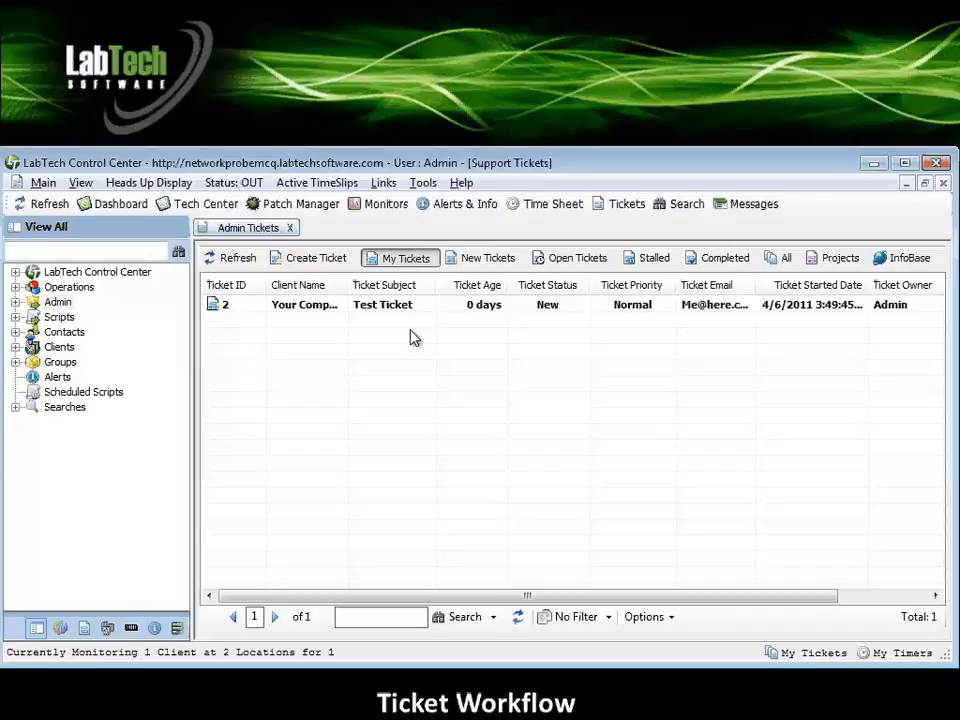
pyautogui.click(490, 262)
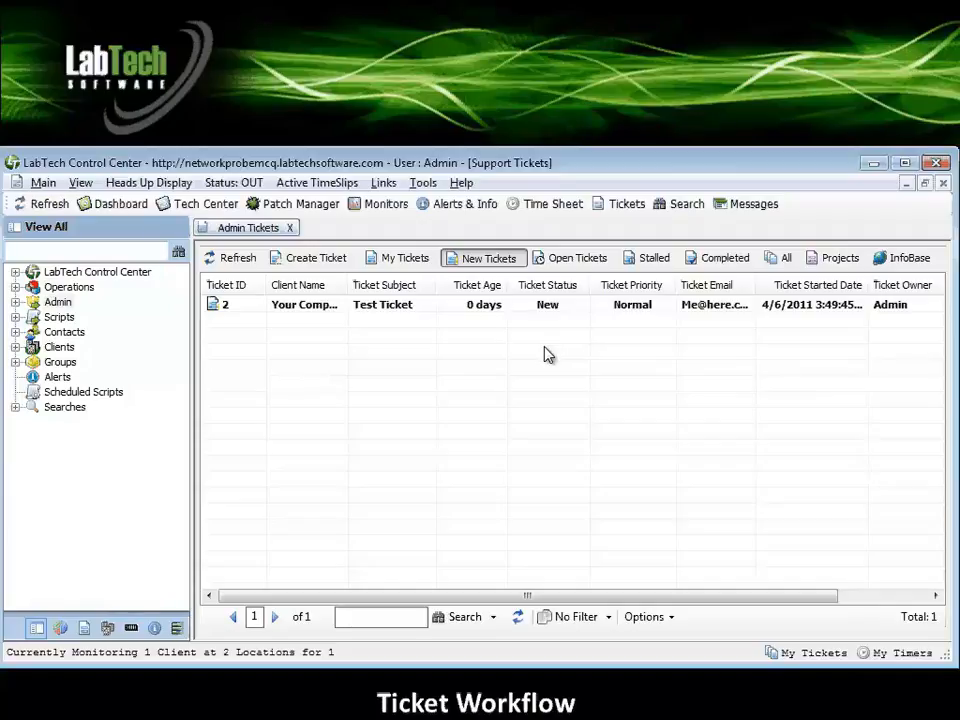
pyautogui.rightClick(428, 310)
pyautogui.moveTo(480, 322)
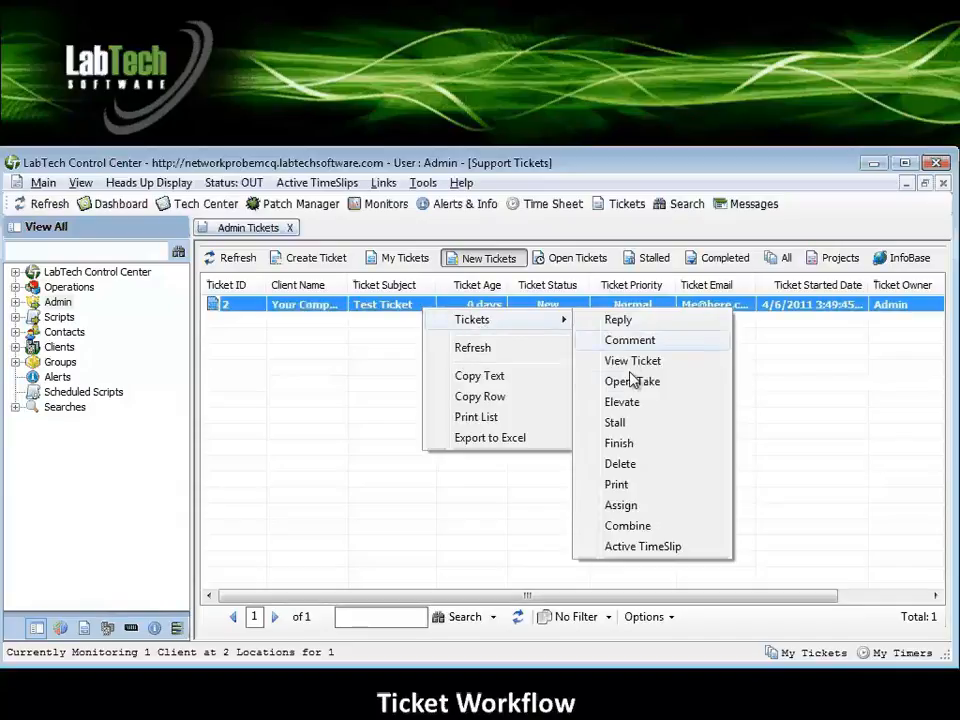
pyautogui.click(387, 317)
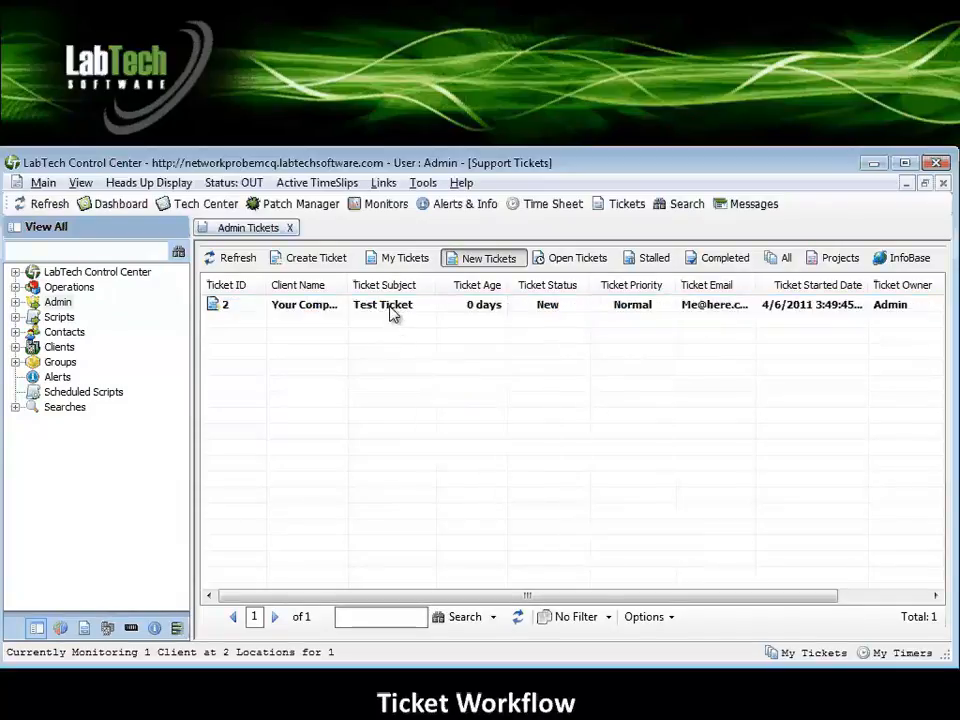
# Open Test Ticket from the list, change its status to Open, assign it to User and close its window.
pyautogui.doubleClick(392, 310)
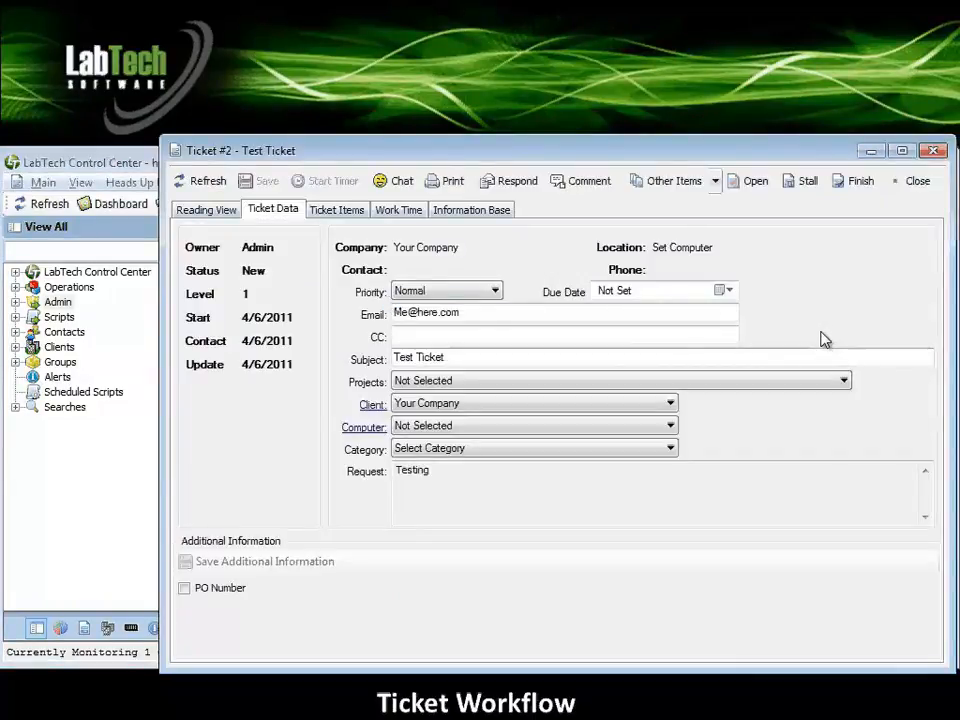
pyautogui.click(751, 182)
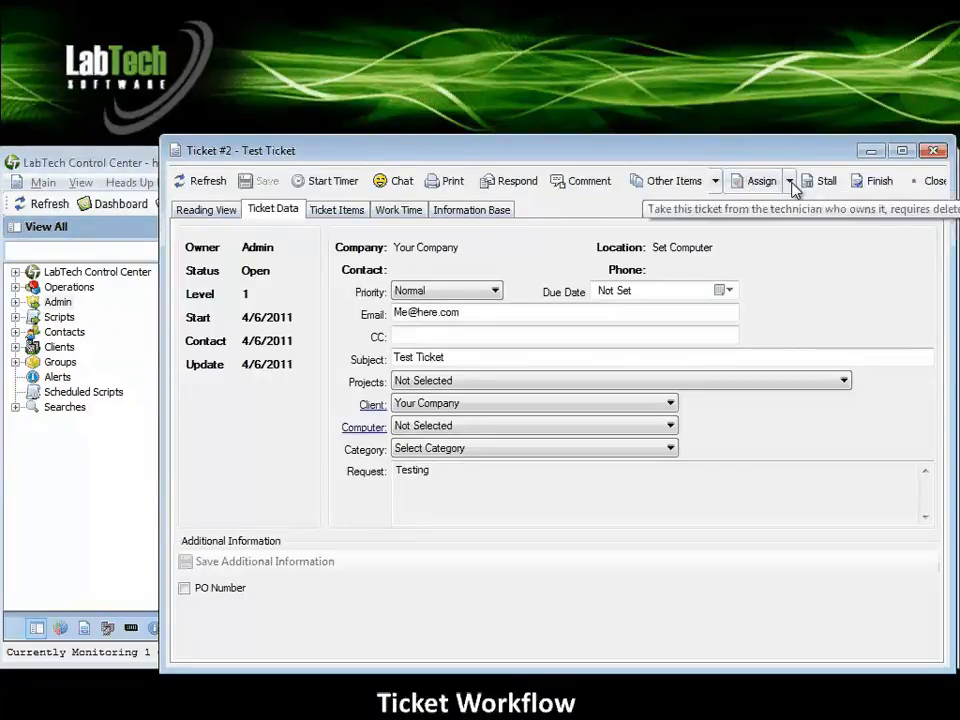
pyautogui.click(790, 182)
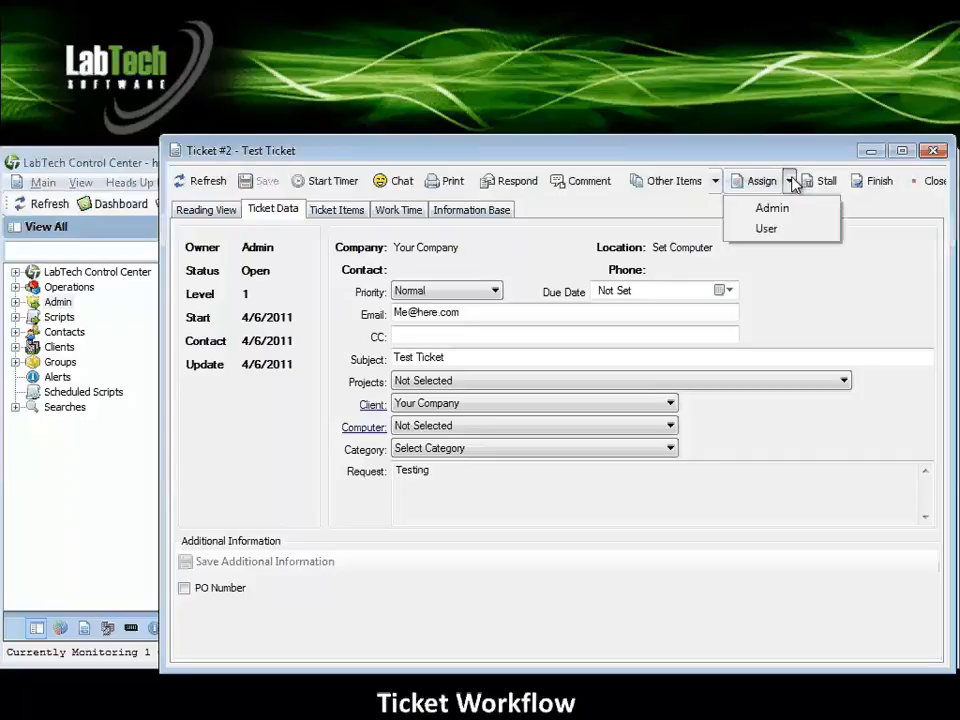
pyautogui.click(773, 229)
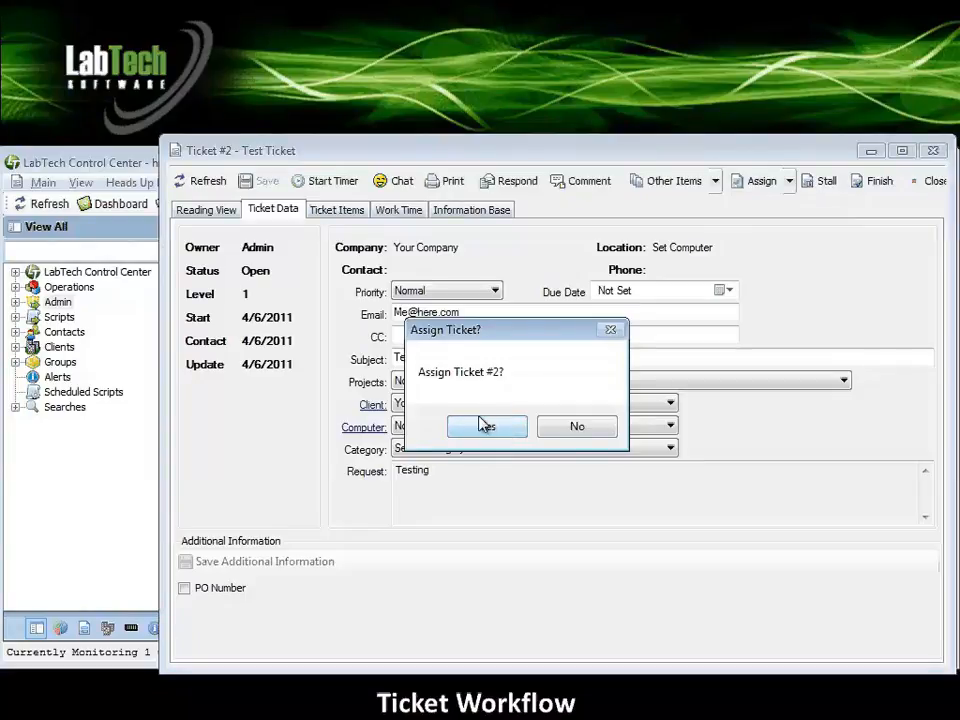
pyautogui.click(485, 428)
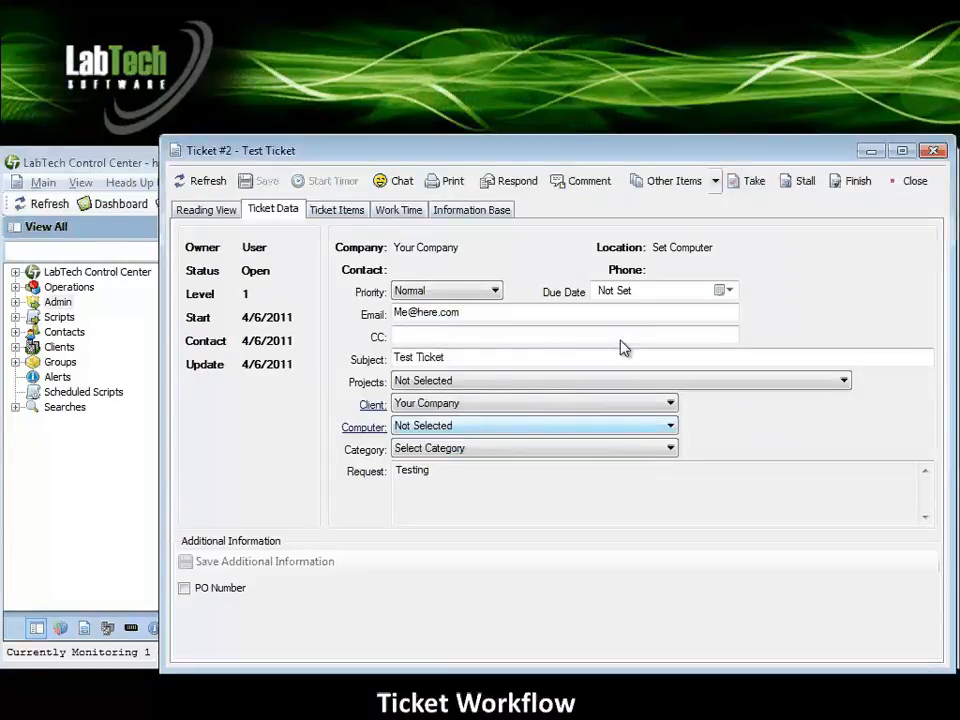
pyautogui.click(925, 184)
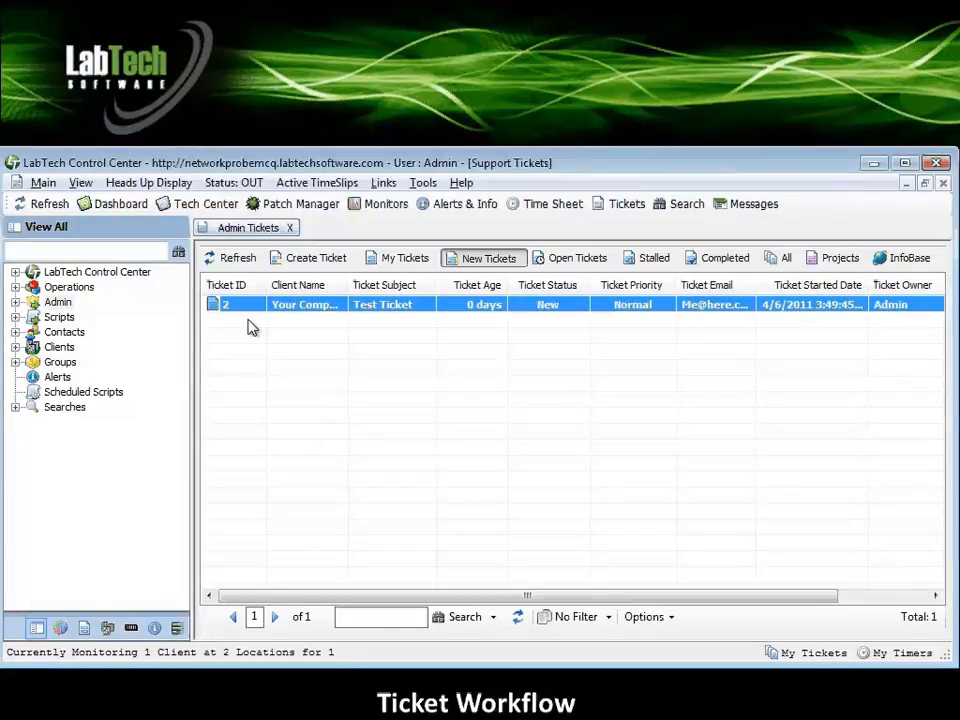
# Reload the ticket list and check Test Ticket's assignment under My Tickets and New Tickets.
pyautogui.click(234, 259)
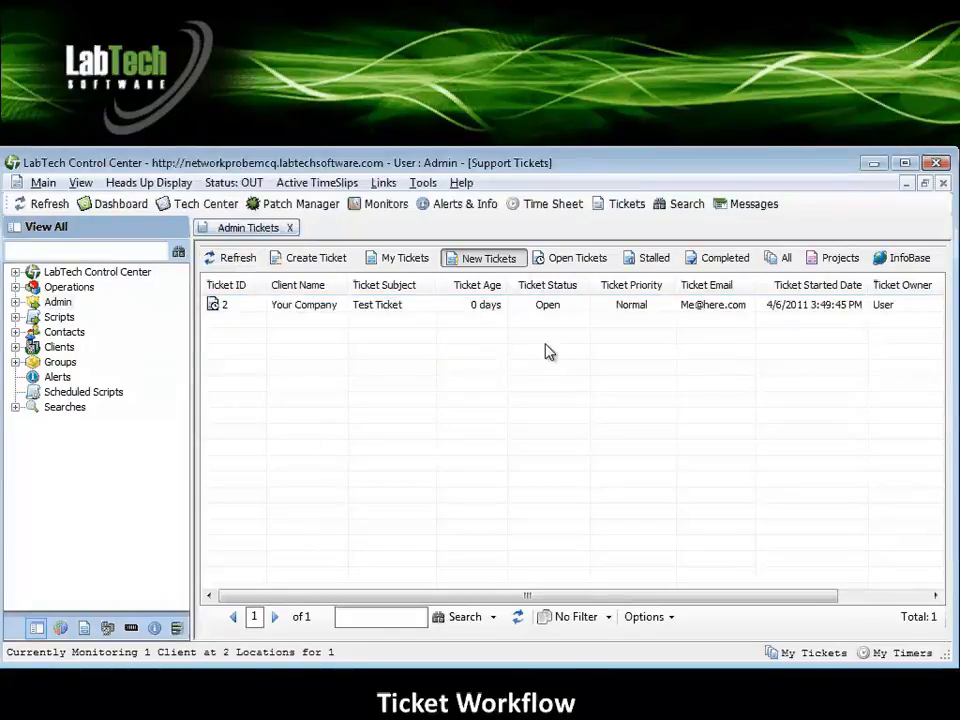
pyautogui.click(398, 260)
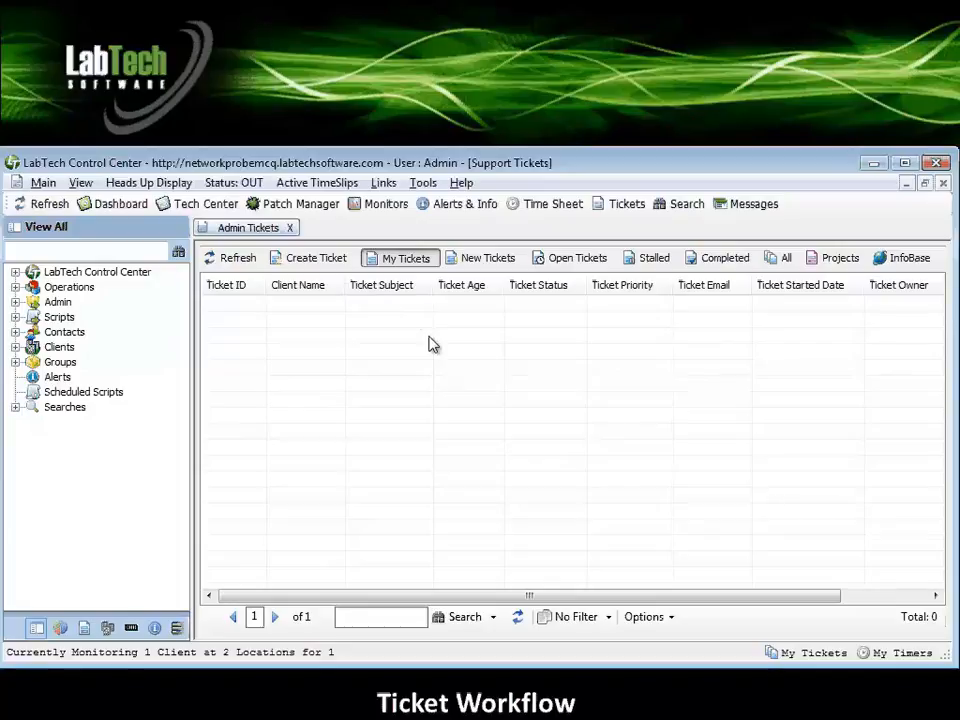
pyautogui.click(478, 262)
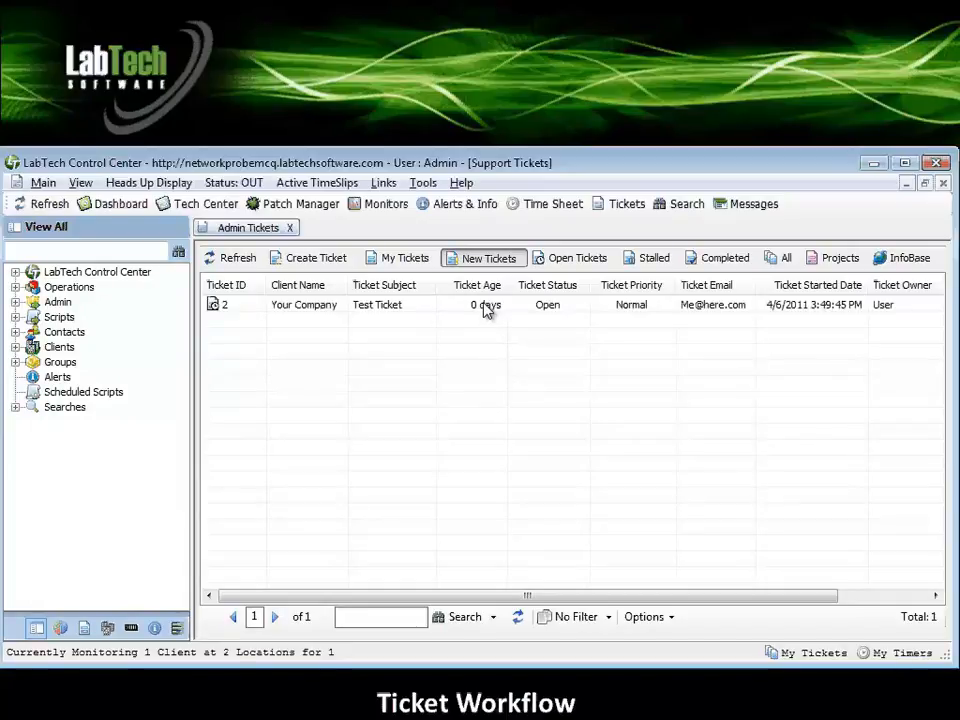
# Open Test Ticket from the list and send the requestor the reply "I am now working on this ticket.".
pyautogui.doubleClick(485, 308)
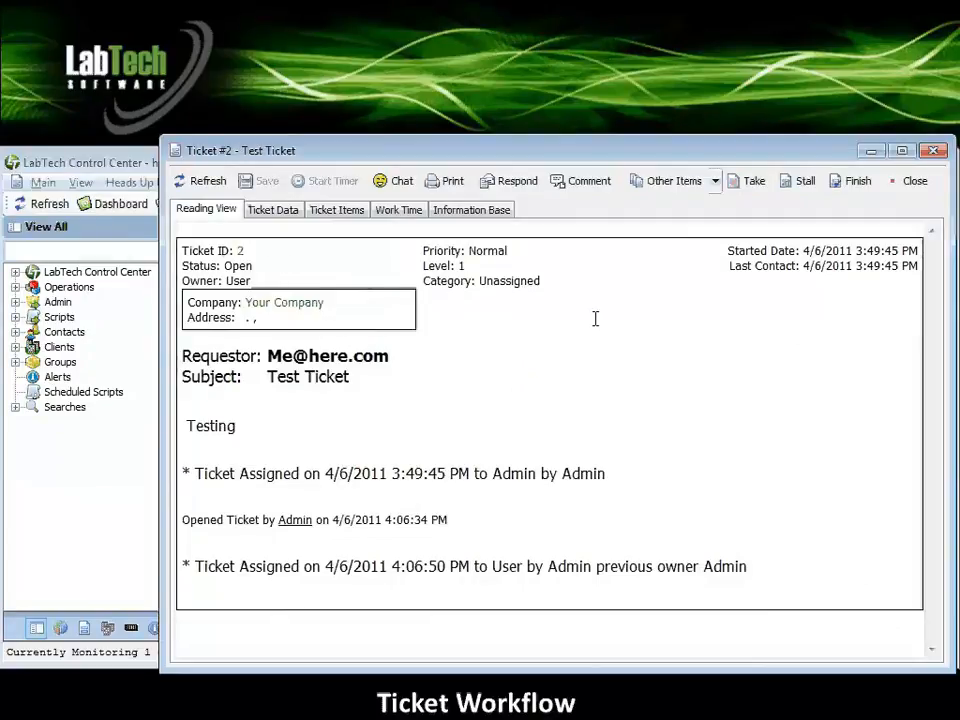
pyautogui.click(519, 181)
pyautogui.moveTo(231, 134); pyautogui.dragTo(407, 182)
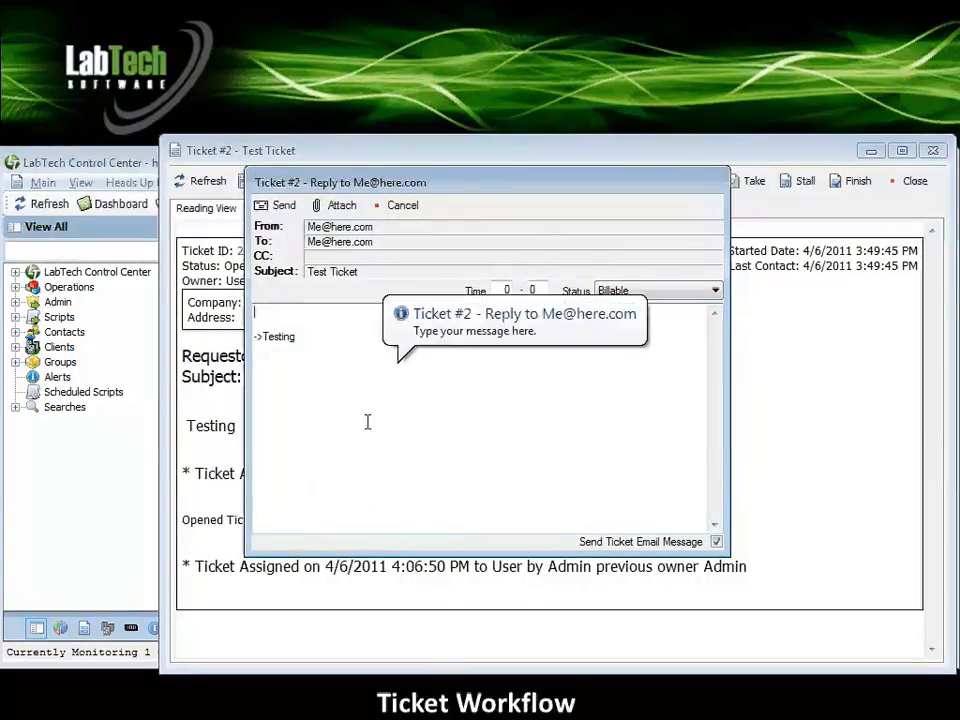
pyautogui.write('am ')
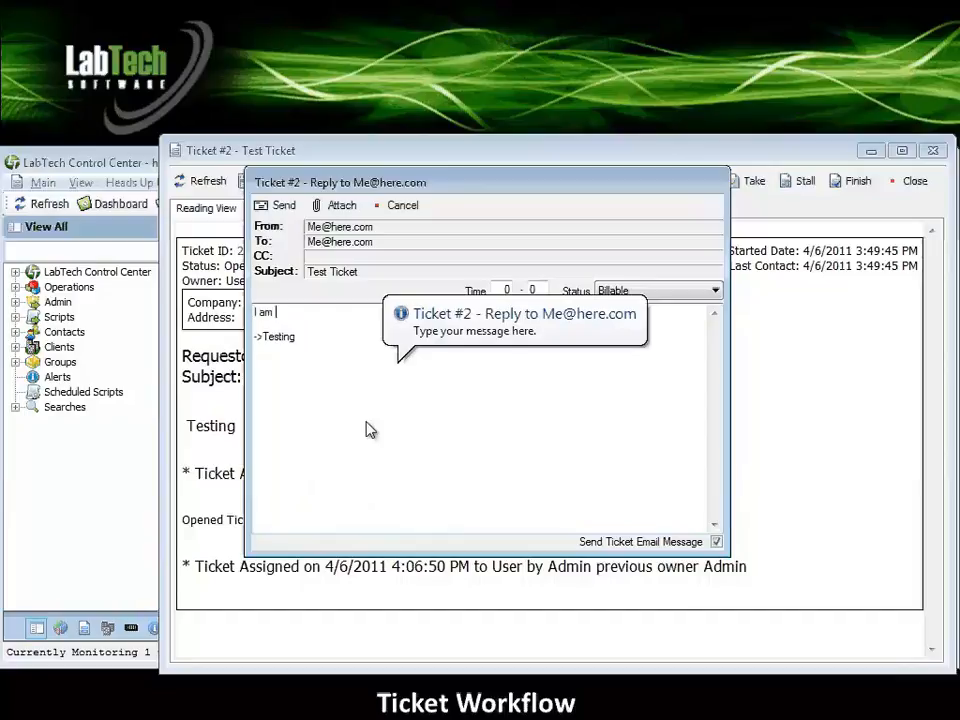
pyautogui.write('now working on this ')
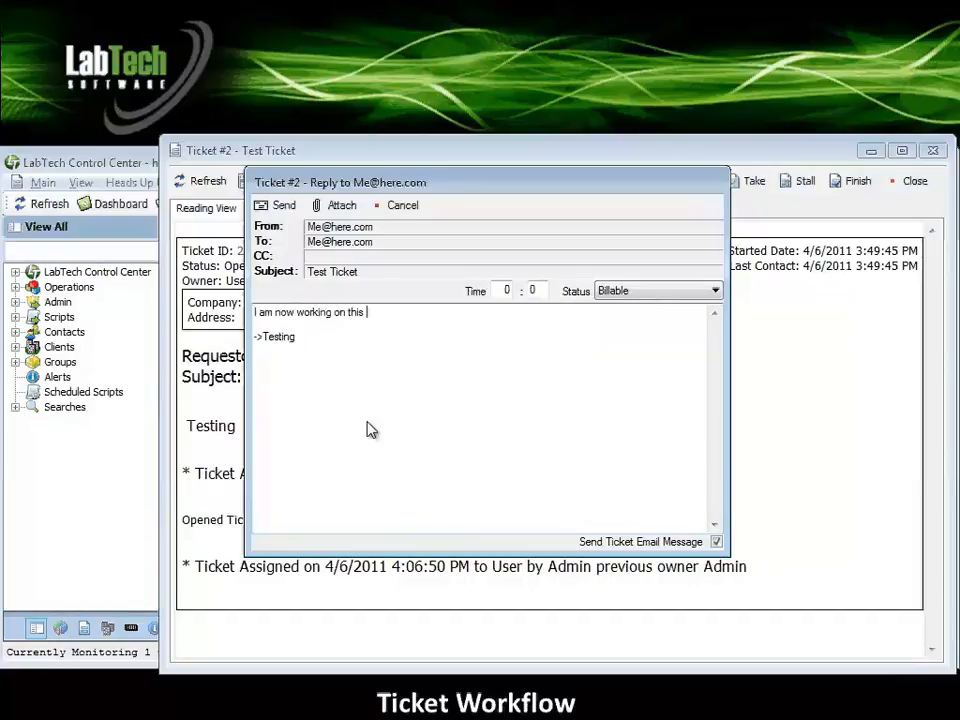
pyautogui.write('ticket.')
pyautogui.click(276, 205)
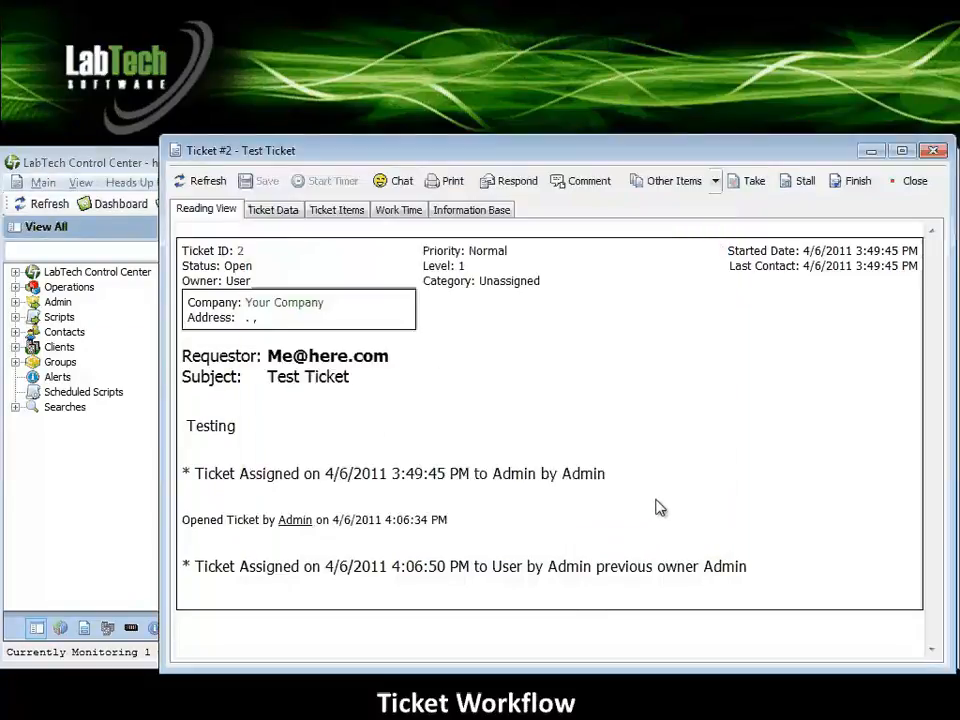
pyautogui.click(583, 186)
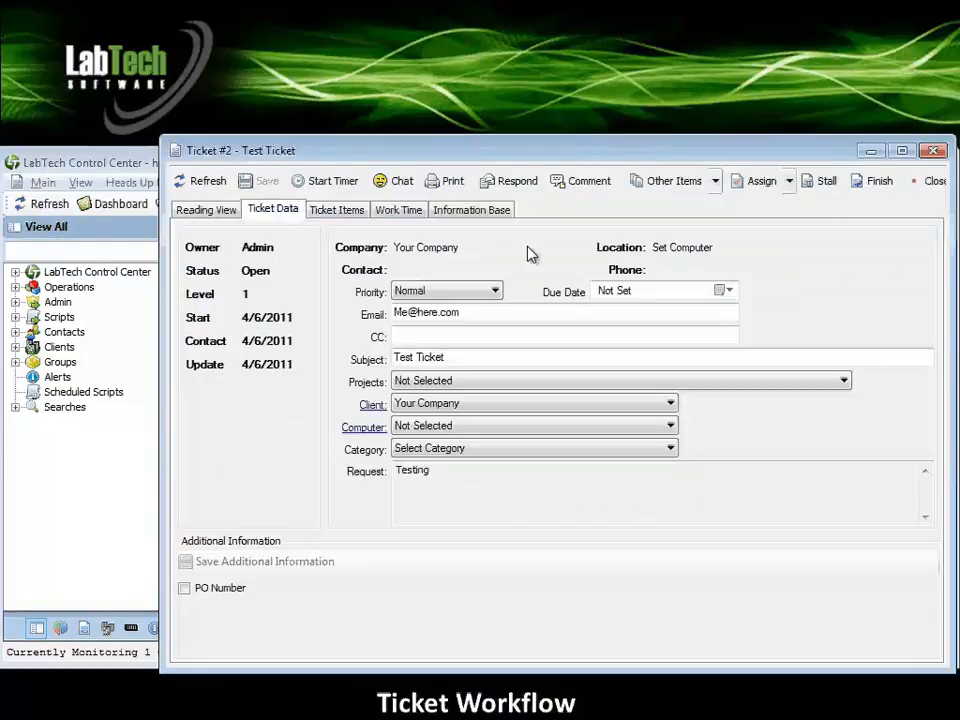
# Run and finish a timer on Test Ticket, noting "I have spent time on this ticket.", and save it with end time 5:10:30 PM.
pyautogui.click(332, 181)
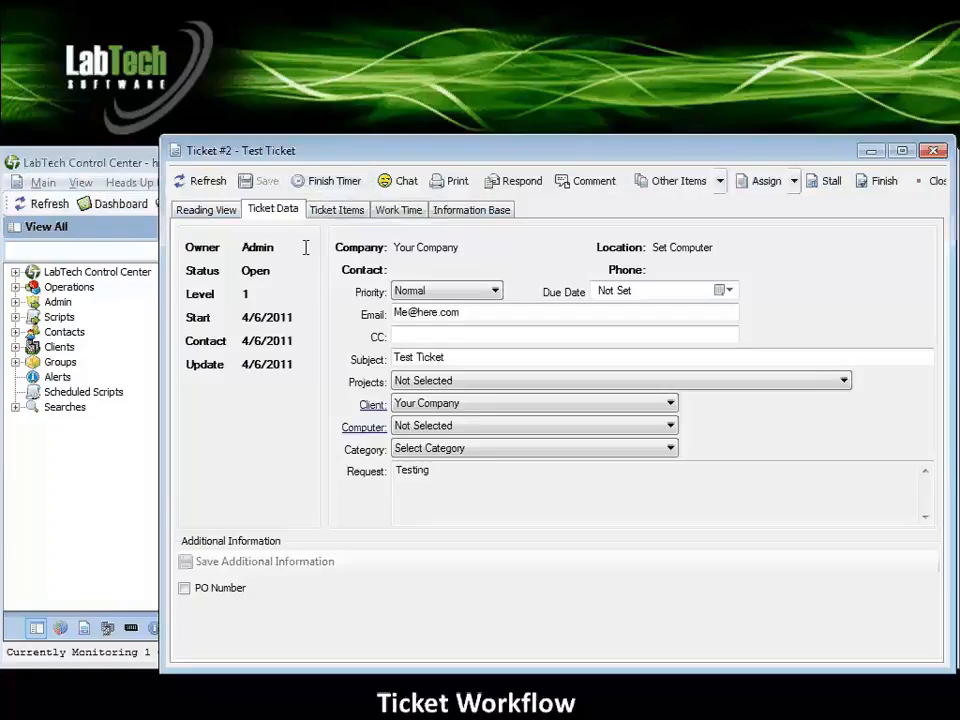
pyautogui.click(328, 180)
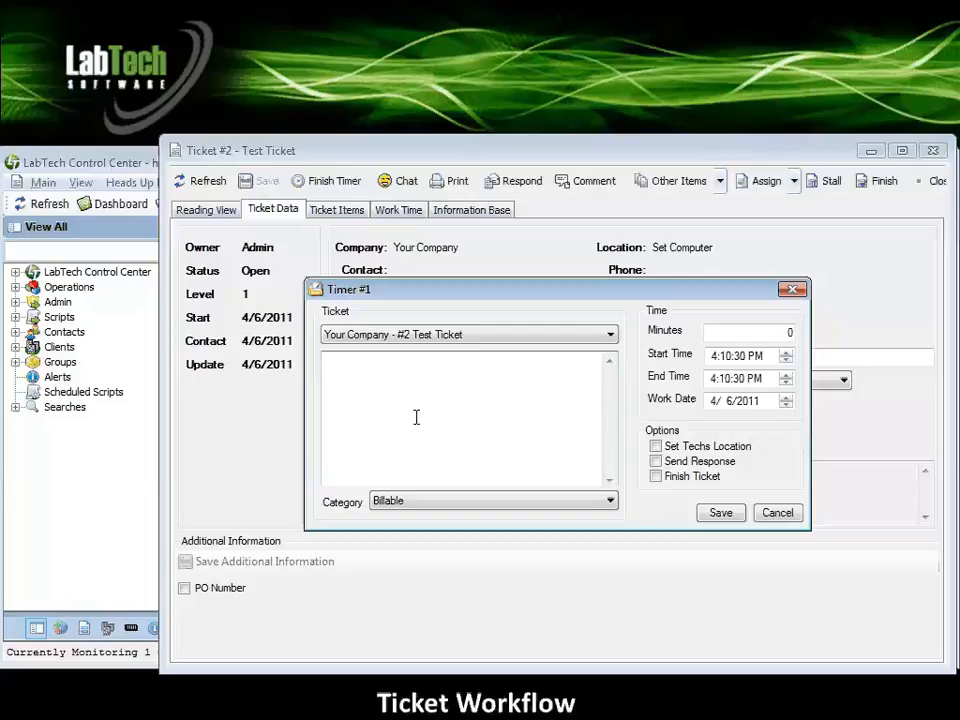
pyautogui.write('I have spent time on this tie')
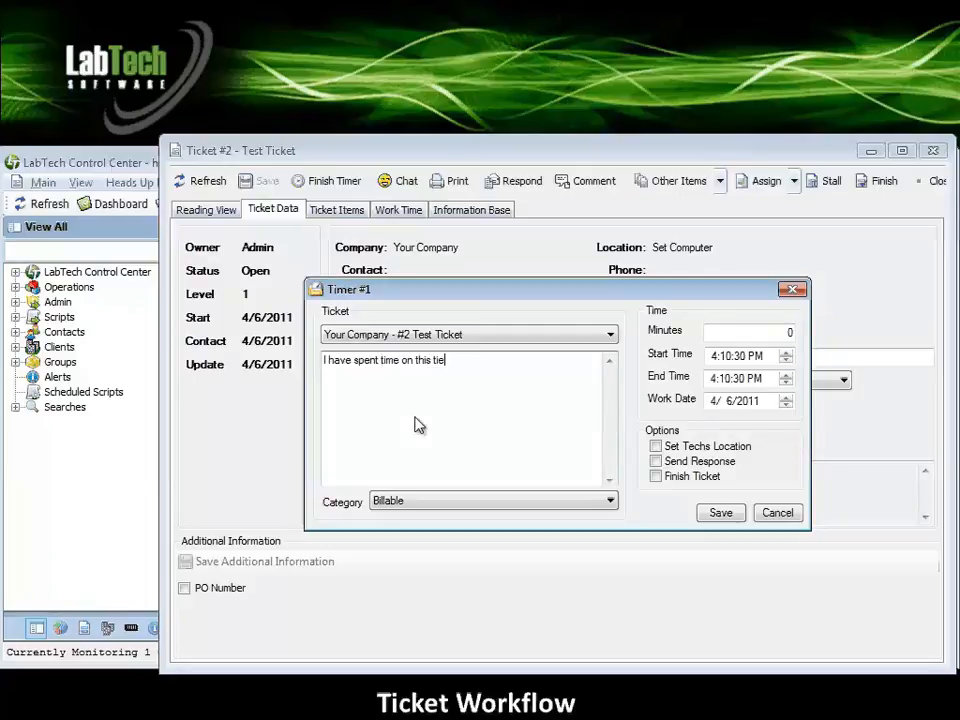
pyautogui.press('BackSpace')
pyautogui.write('cket.')
pyautogui.click(770, 382)
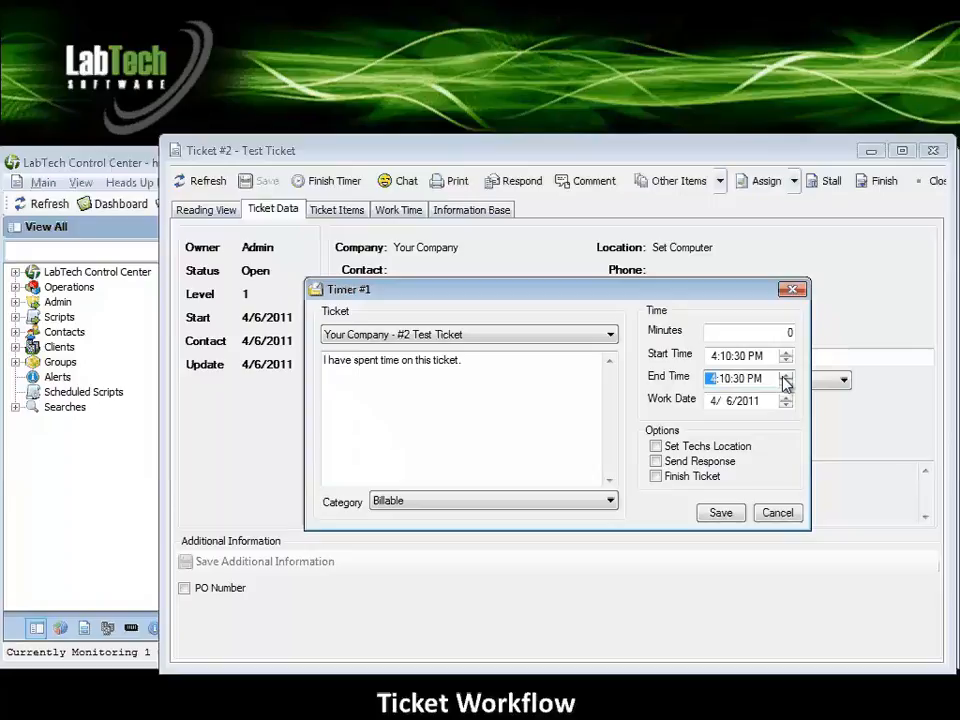
pyautogui.click(785, 376)
pyautogui.click(728, 517)
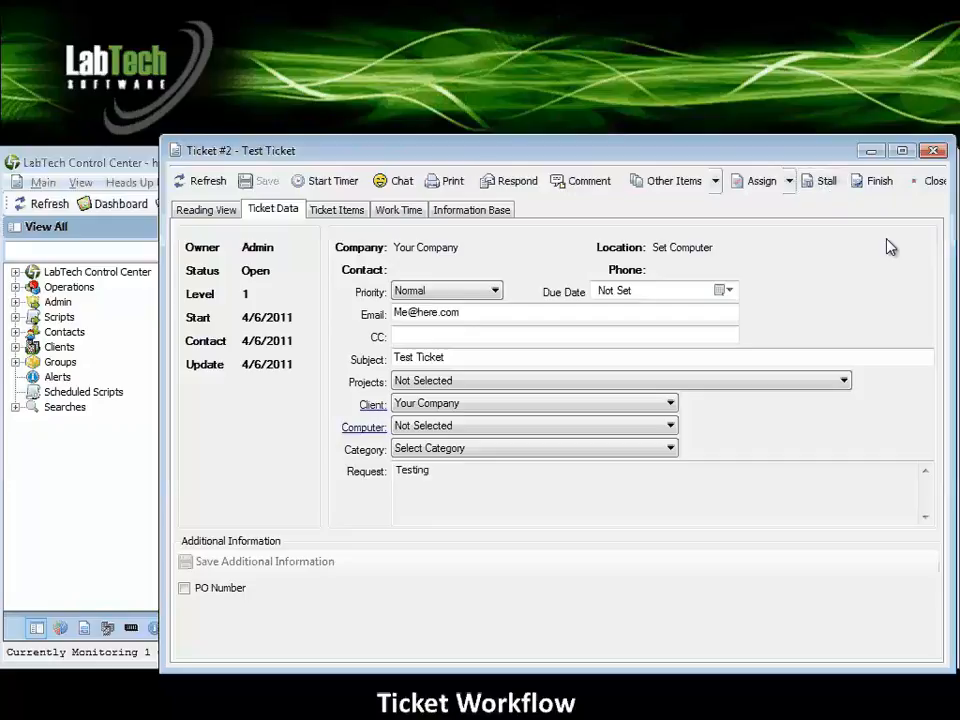
# Finish Test Ticket by sending the completion message "Finishing this ticet.".
pyautogui.click(880, 184)
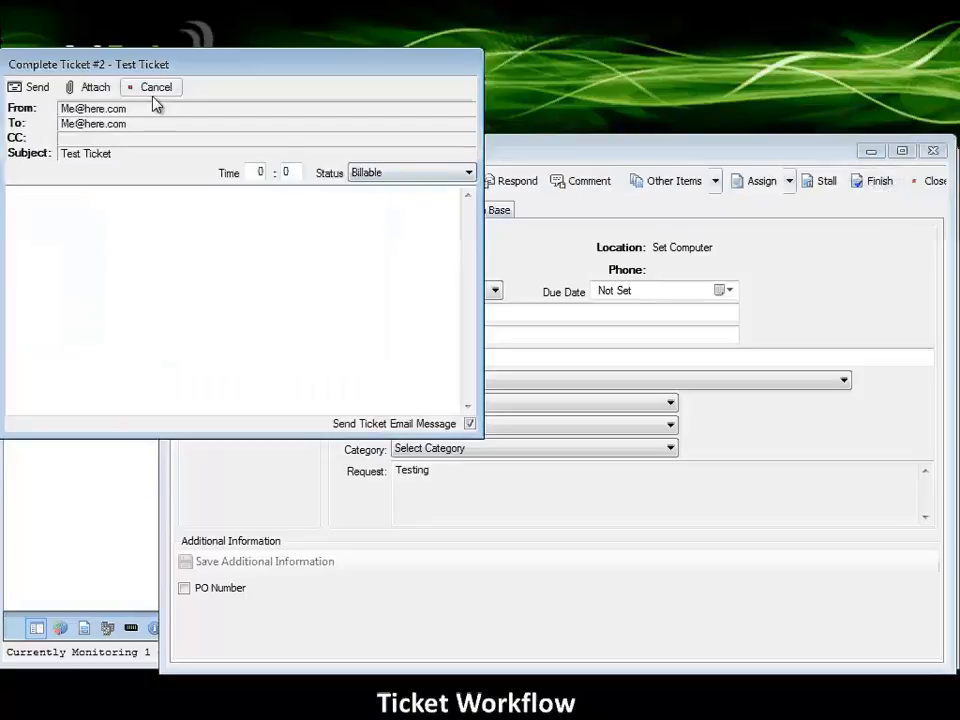
pyautogui.moveTo(194, 72); pyautogui.dragTo(434, 212)
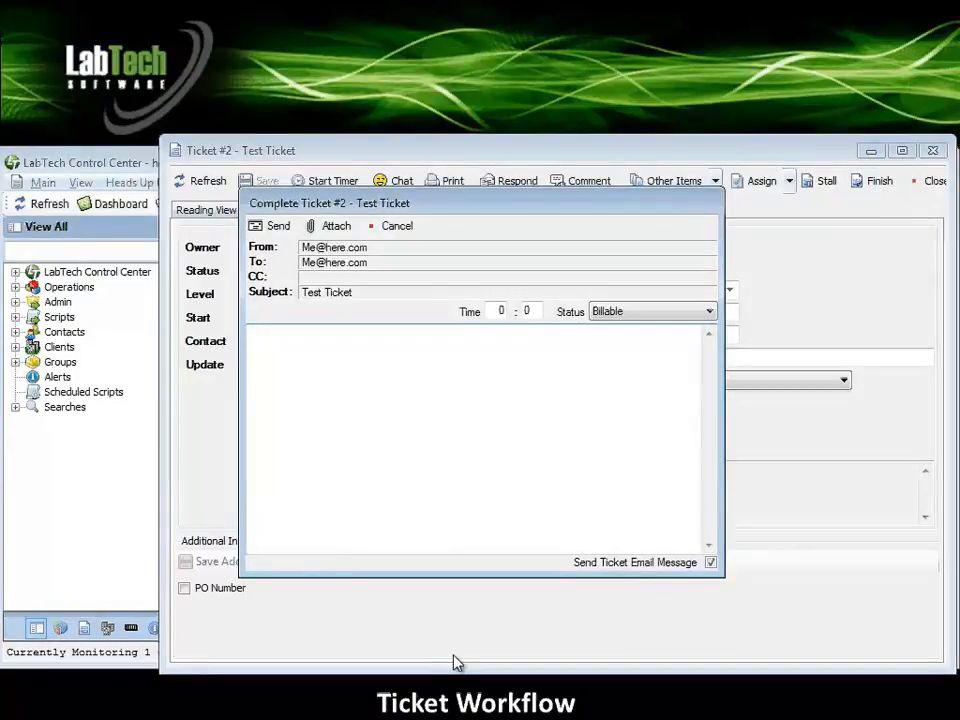
pyautogui.write('Finishing this ticket.')
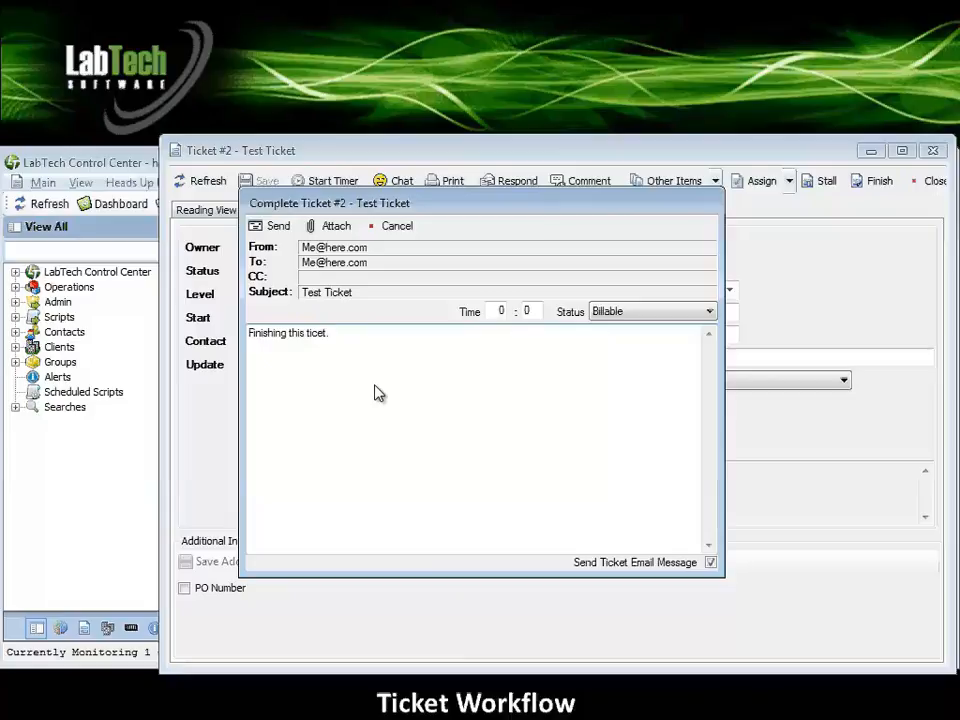
pyautogui.click(271, 227)
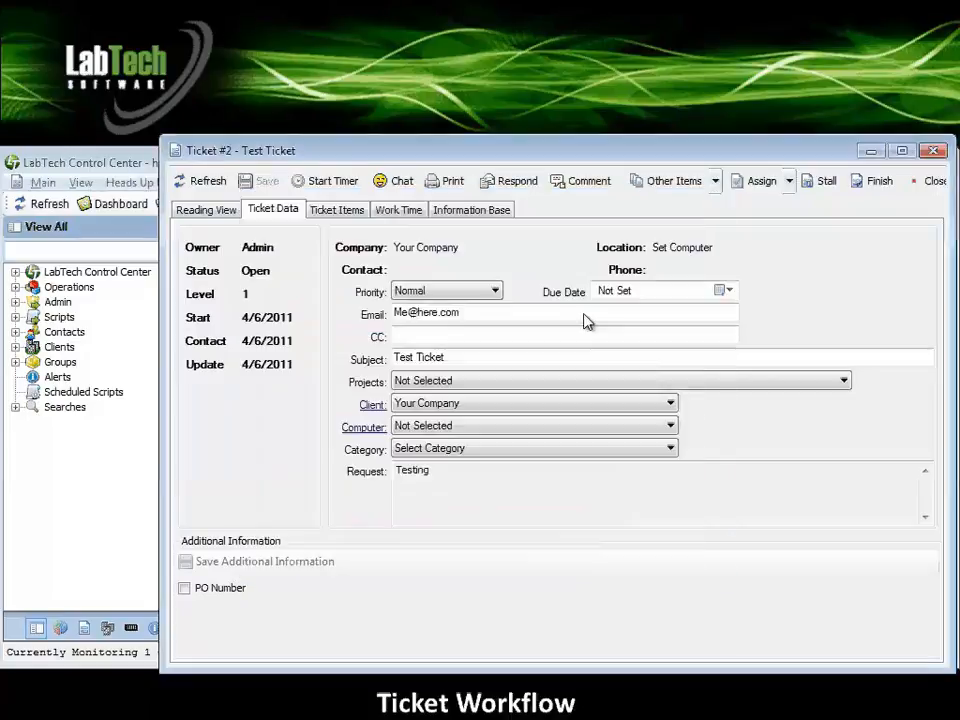
# Close the ticket window, reload the ticket list and show the completed tickets.
pyautogui.click(935, 181)
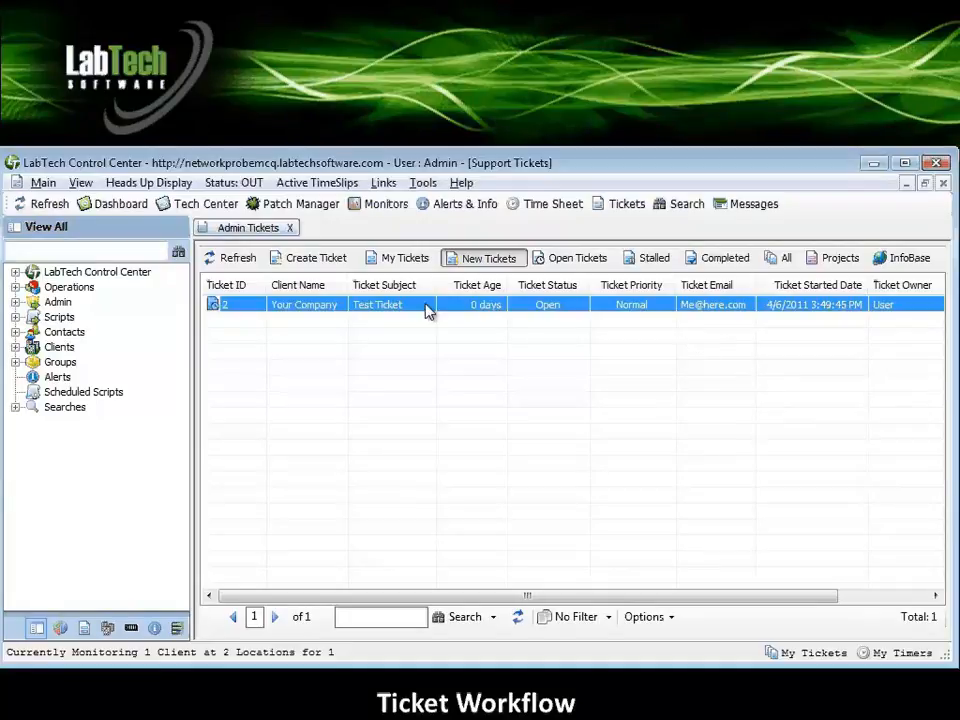
pyautogui.click(234, 258)
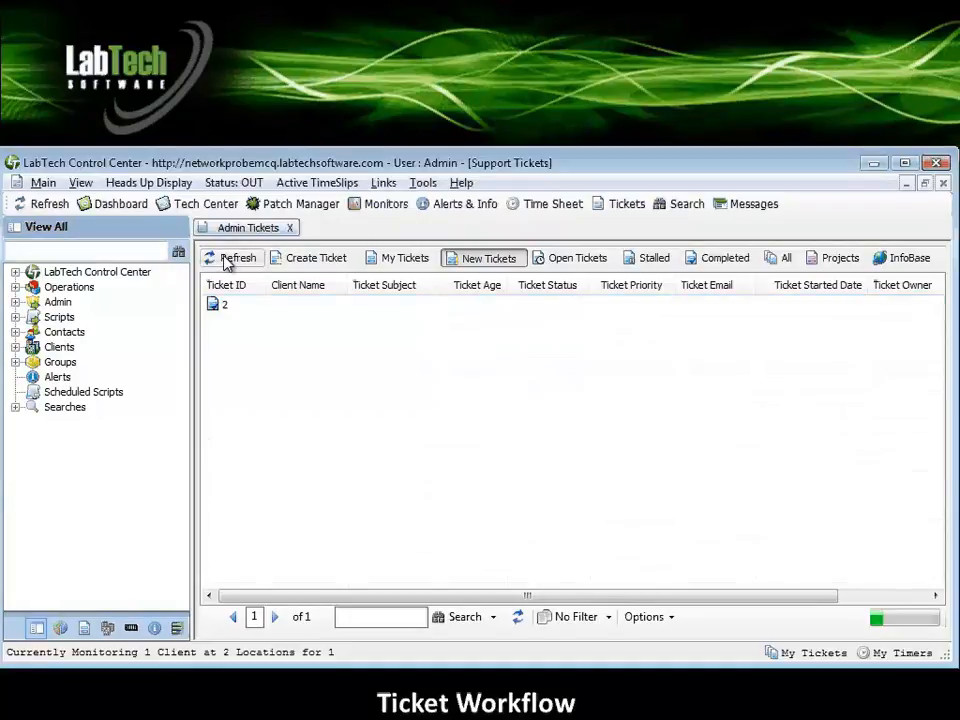
pyautogui.click(714, 259)
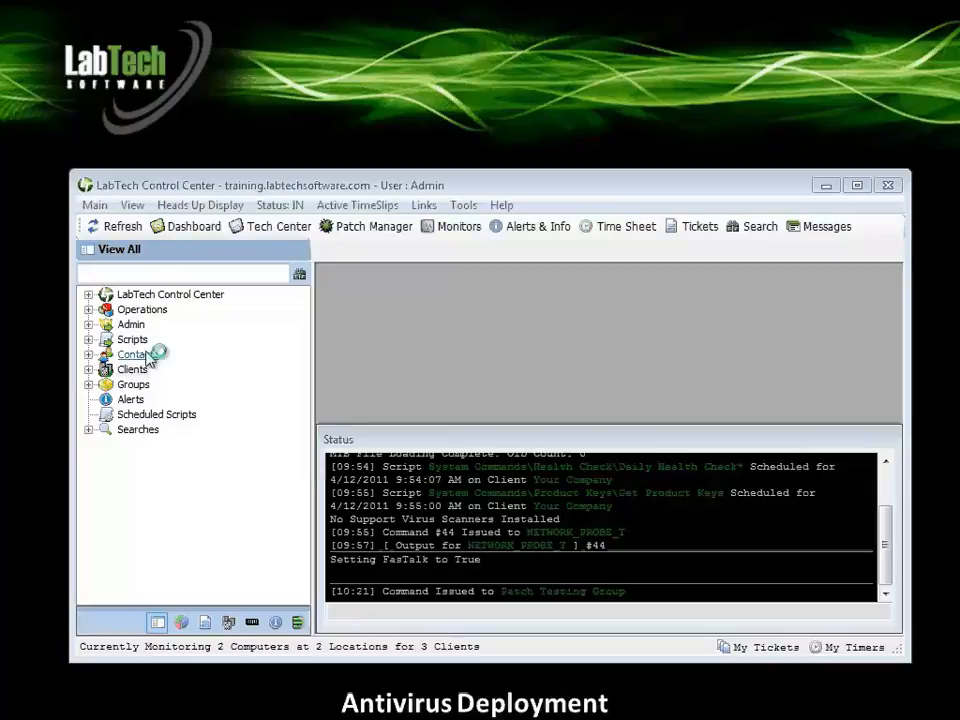
# Open the Your Company client's additional information at the Virus Config Settings section.
pyautogui.click(88, 370)
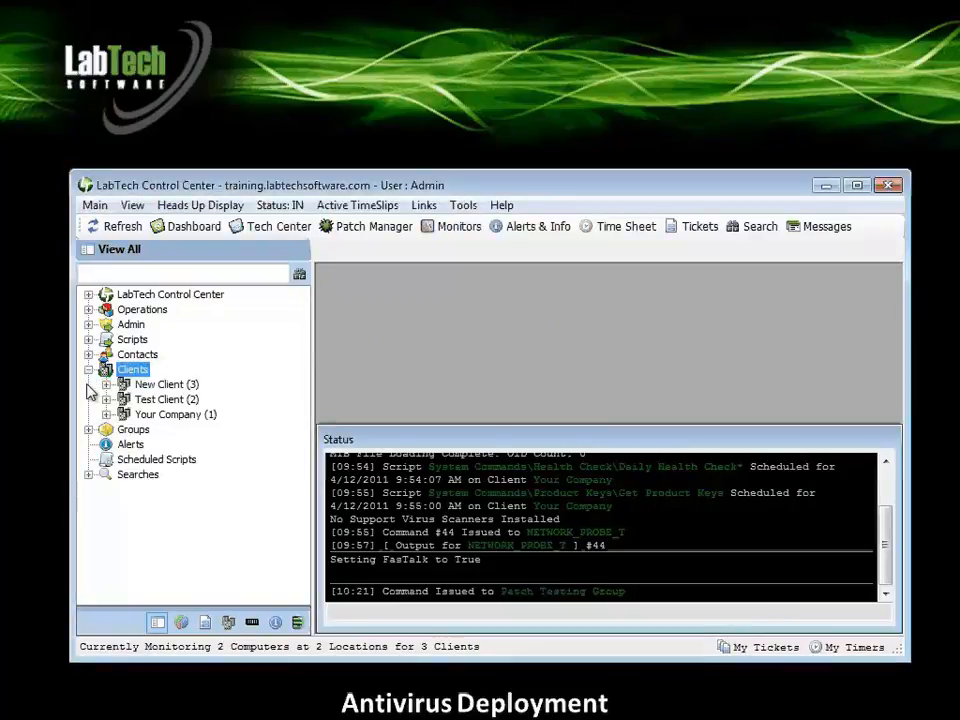
pyautogui.click(140, 415)
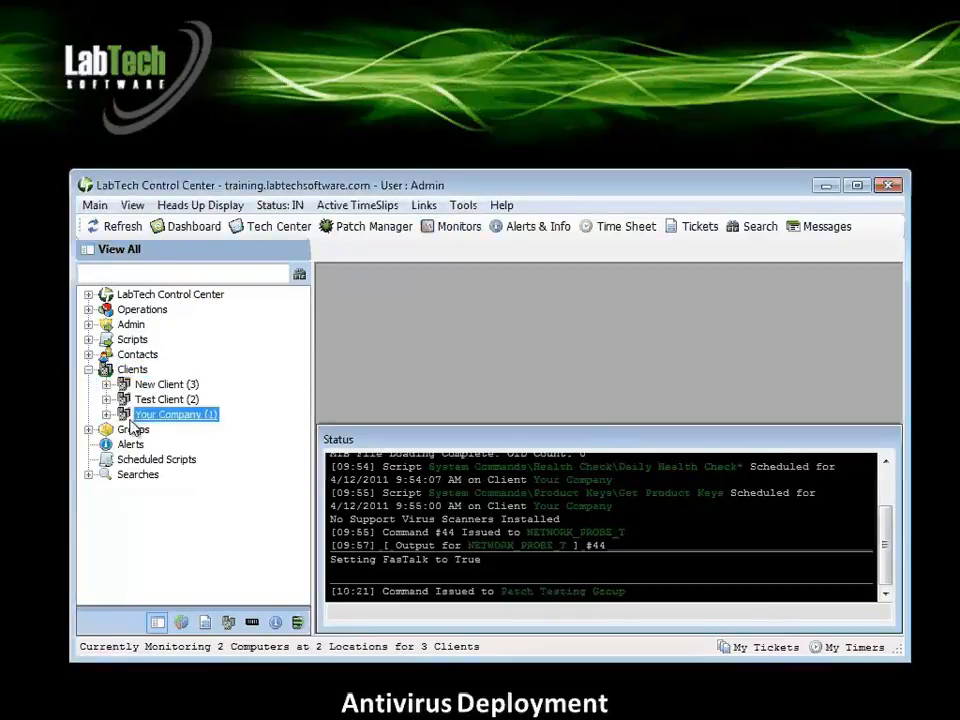
pyautogui.doubleClick(147, 418)
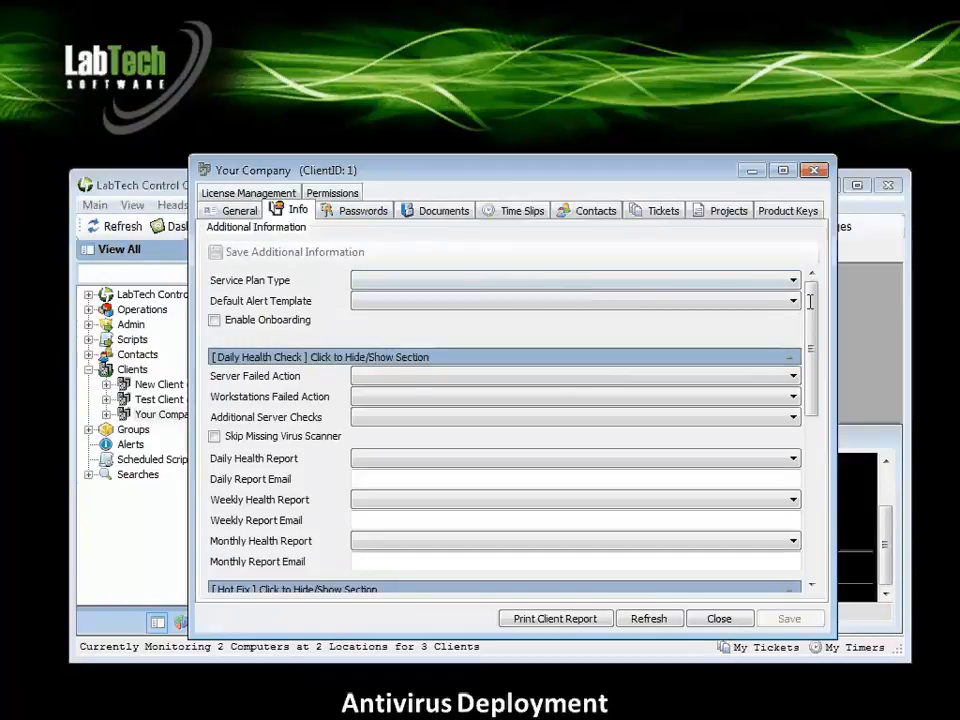
pyautogui.scroll(-3, 805, 386)
pyautogui.scroll(-3, 812, 503)
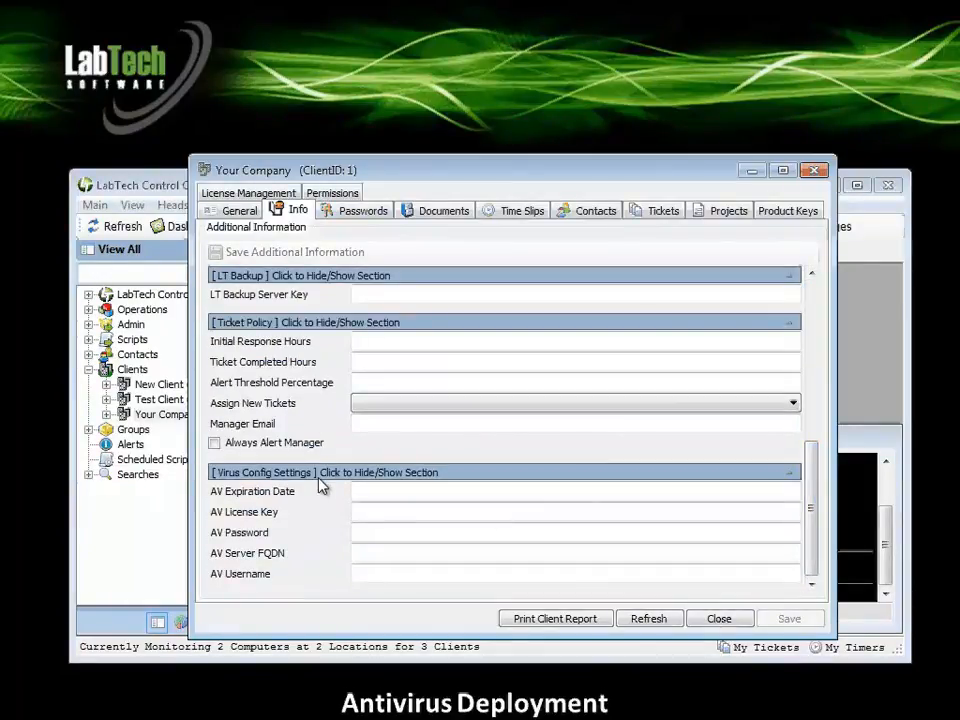
# Set Your Company's AV Expiration Date to 12/31/2011.
pyautogui.click(367, 493)
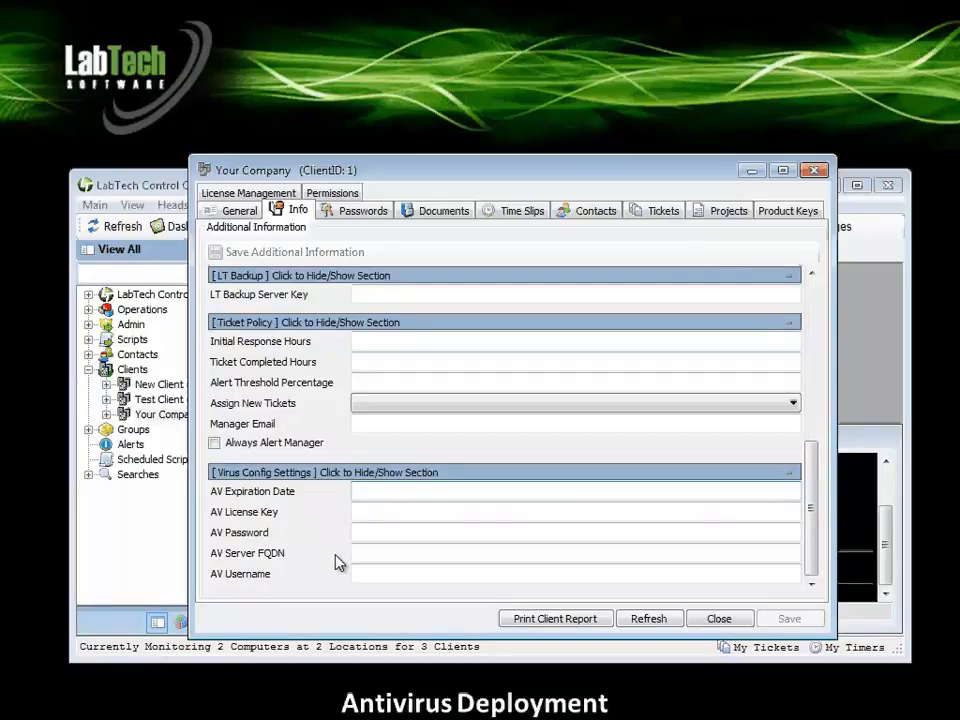
pyautogui.write('12/2')
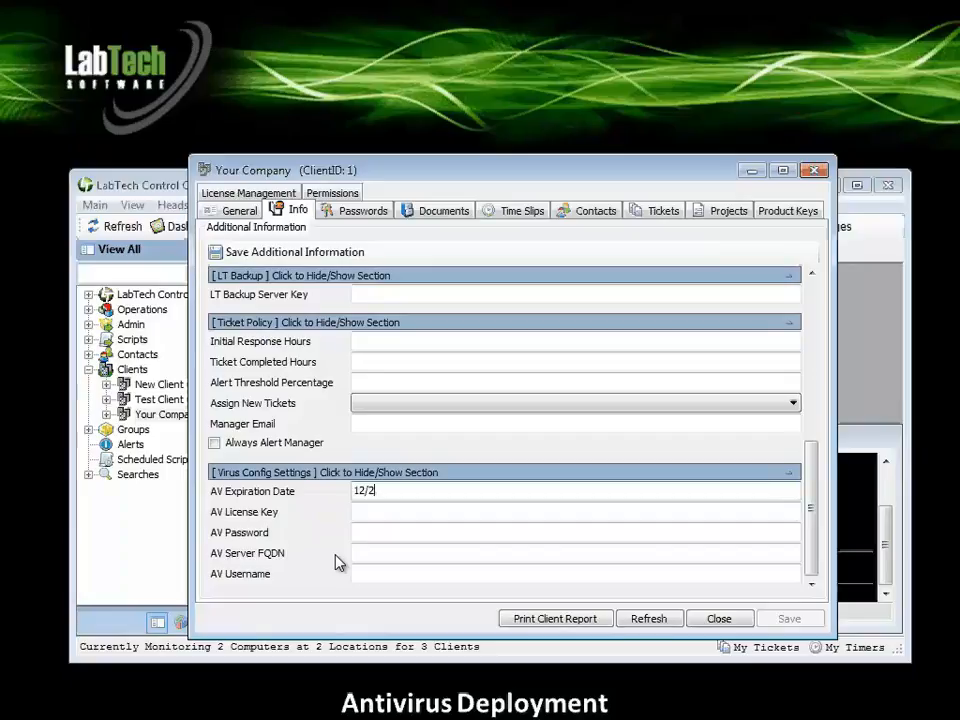
pyautogui.write('1')
pyautogui.press('BackSpace')
pyautogui.press('BackSpace')
pyautogui.write('31/2011')
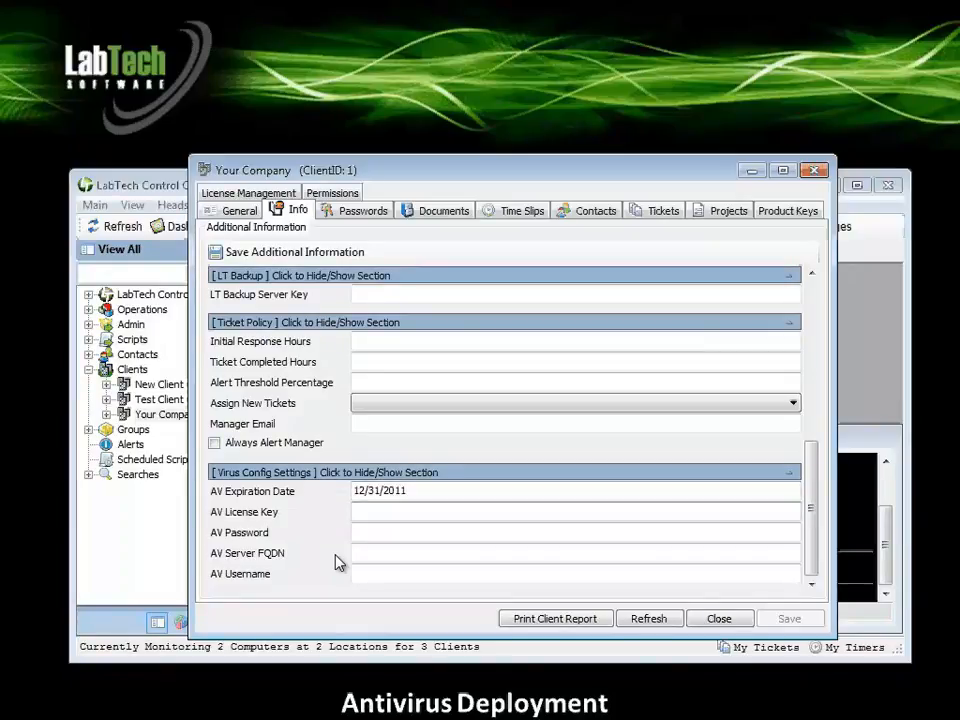
# Enter the AV License Key and the AV Password in the client's Virus Config Settings.
pyautogui.press('Tab')
pyautogui.write('abcd-1234')
pyautogui.press('Tab')
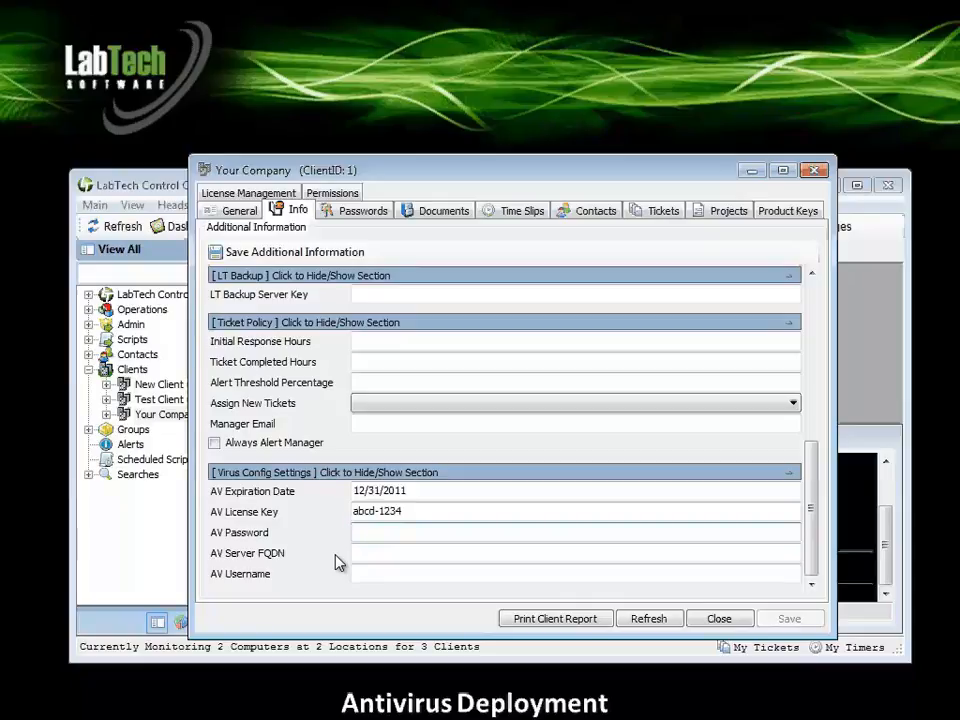
pyautogui.write('password')
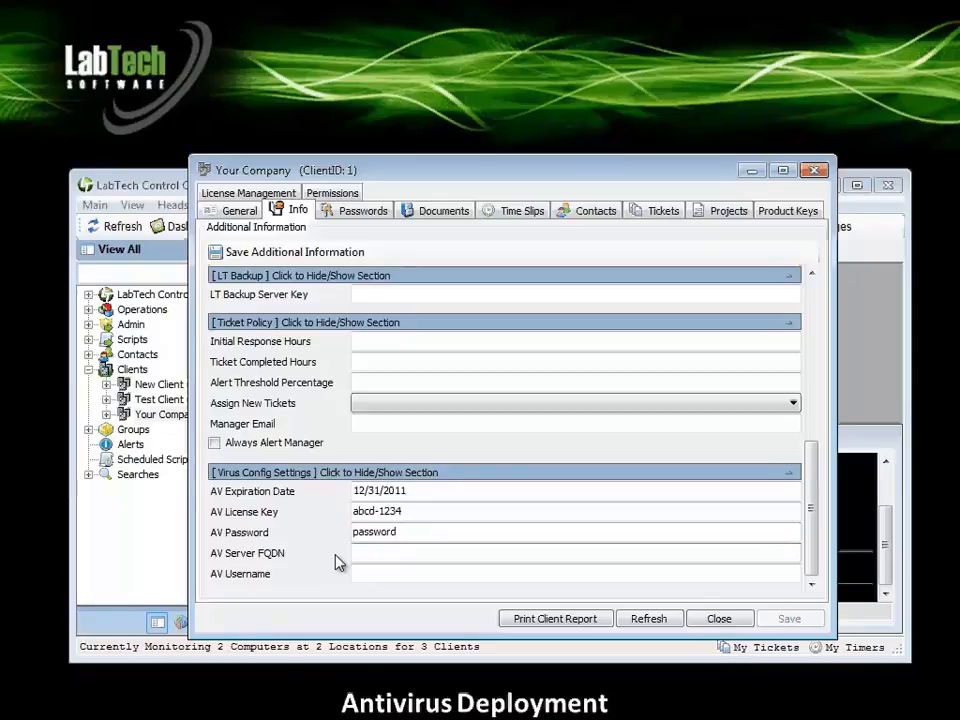
# Set AV Server FQDN to server.av.com and AV Username to avuser, and save the client's additional information.
pyautogui.press('Tab')
pyautogui.write('server.av.com')
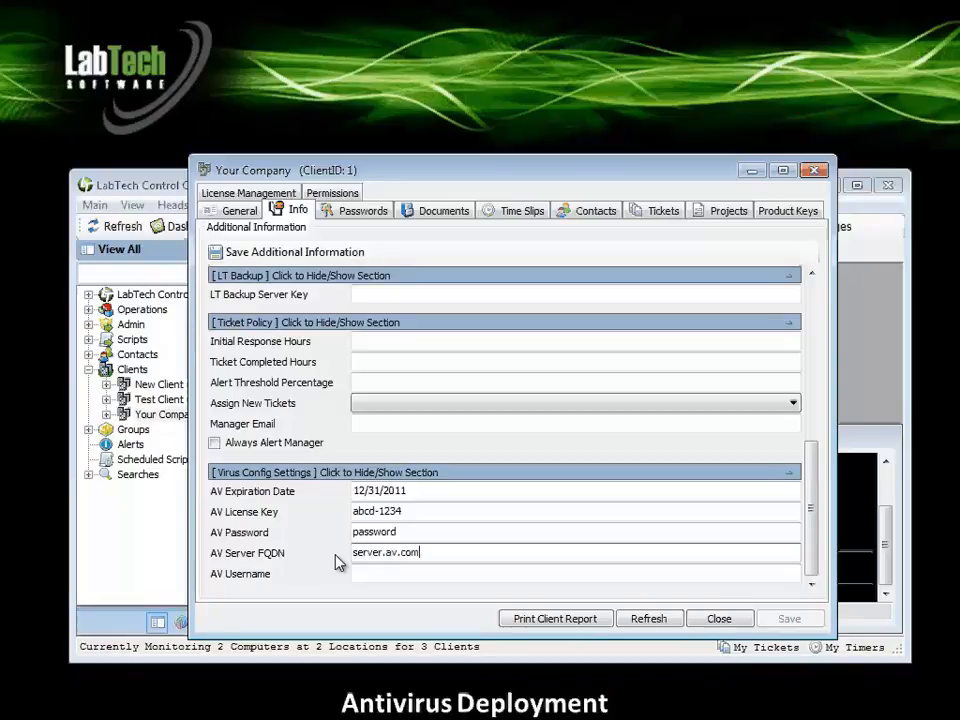
pyautogui.press('Tab')
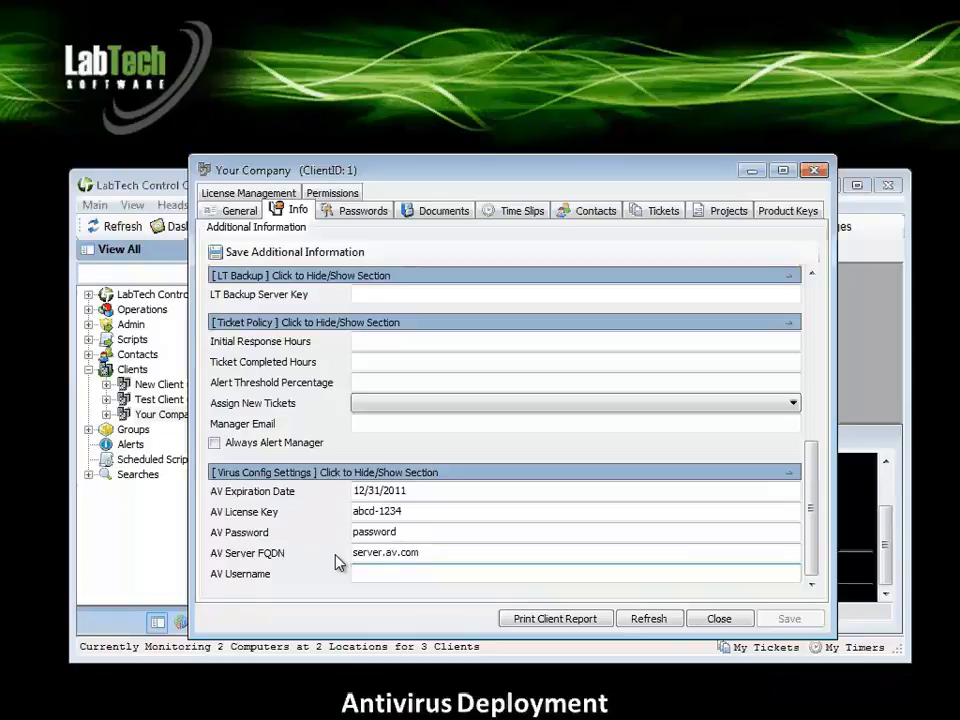
pyautogui.write('avuser')
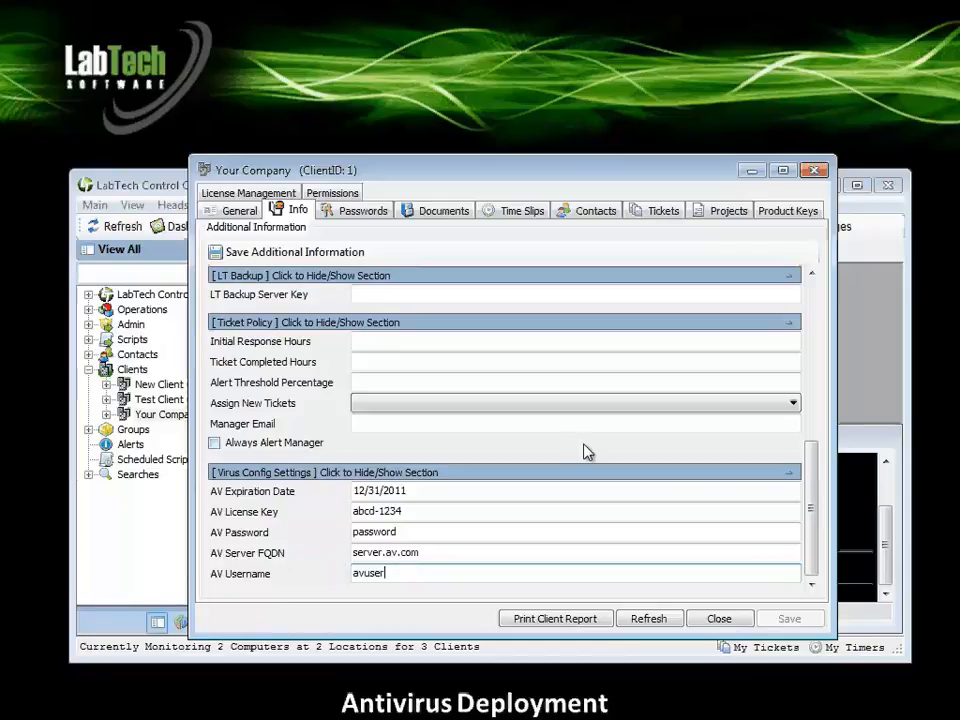
pyautogui.moveTo(810, 537); pyautogui.dragTo(820, 352)
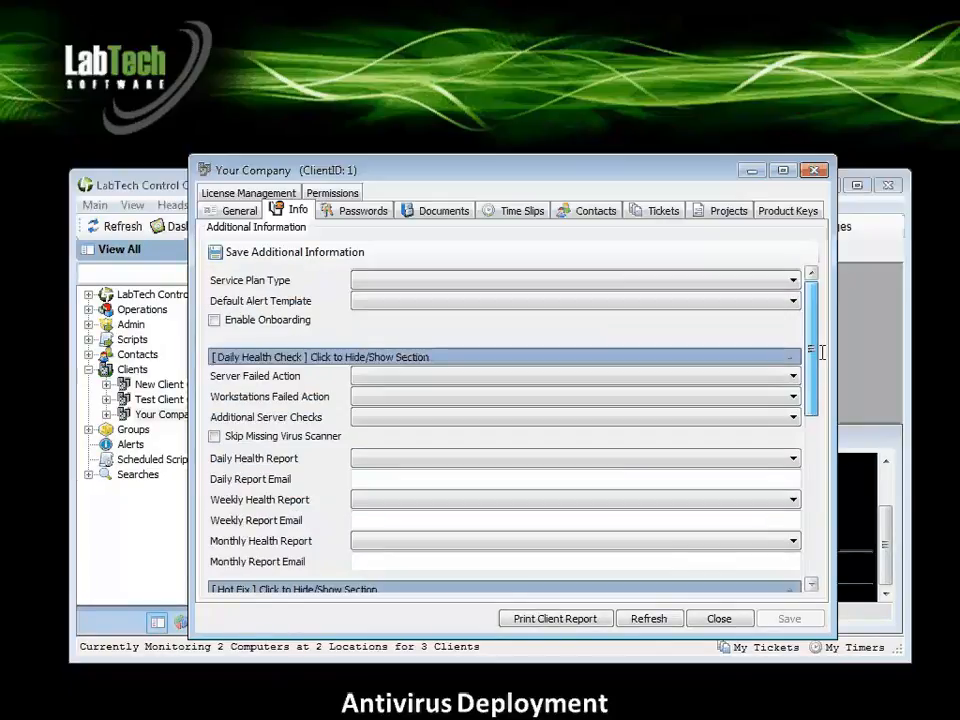
pyautogui.click(245, 257)
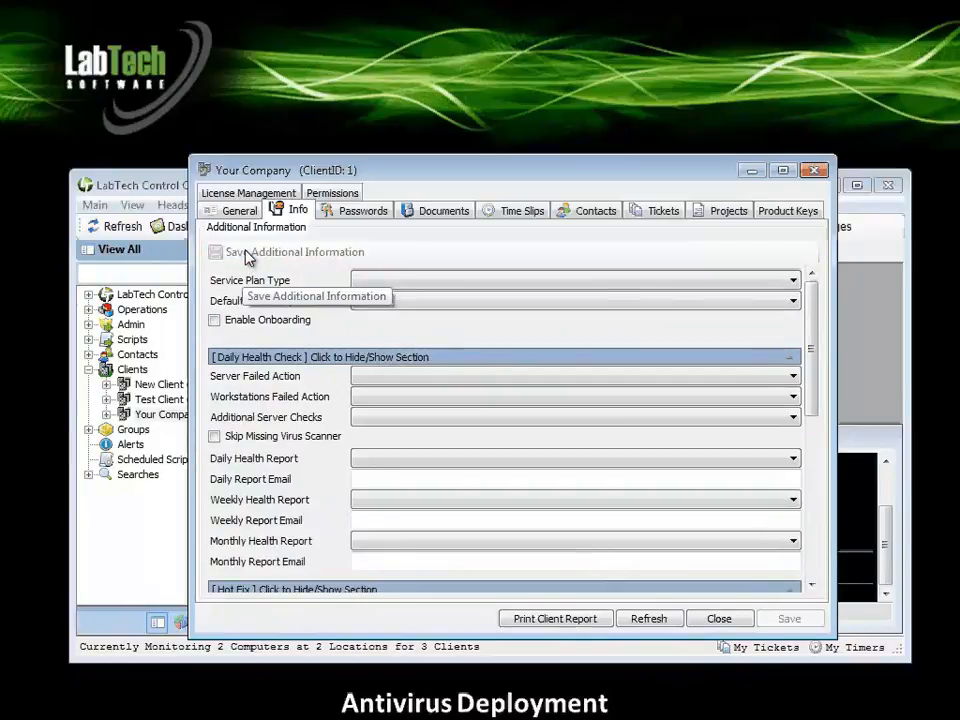
# Close the client window and review the anti-virus scripts available for Your Company and in the Scripts tree.
pyautogui.click(701, 622)
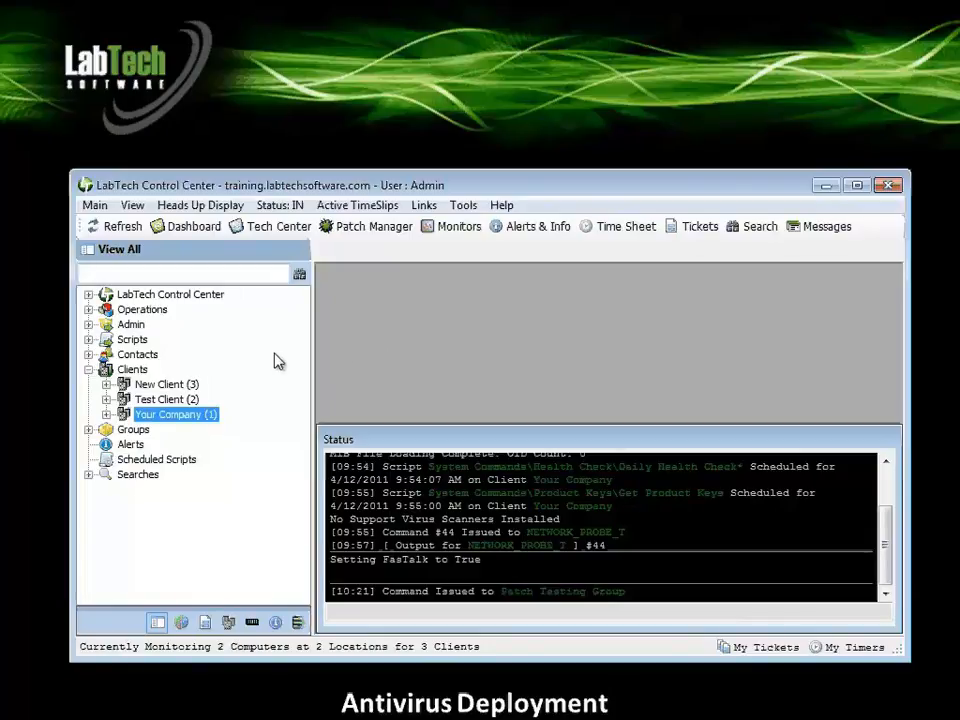
pyautogui.click(89, 370)
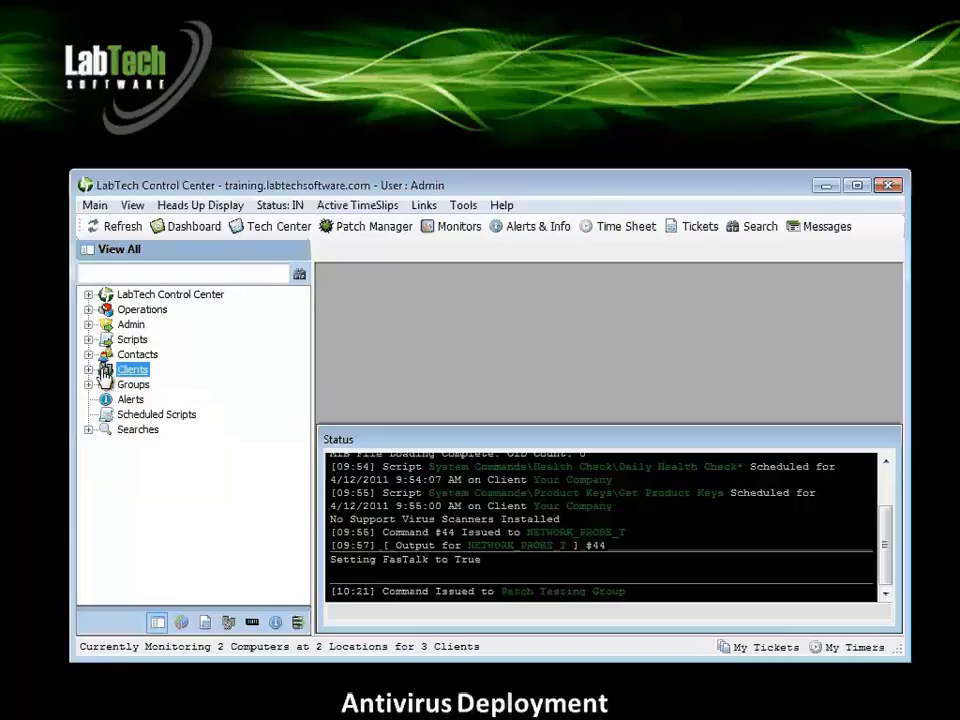
pyautogui.click(89, 371)
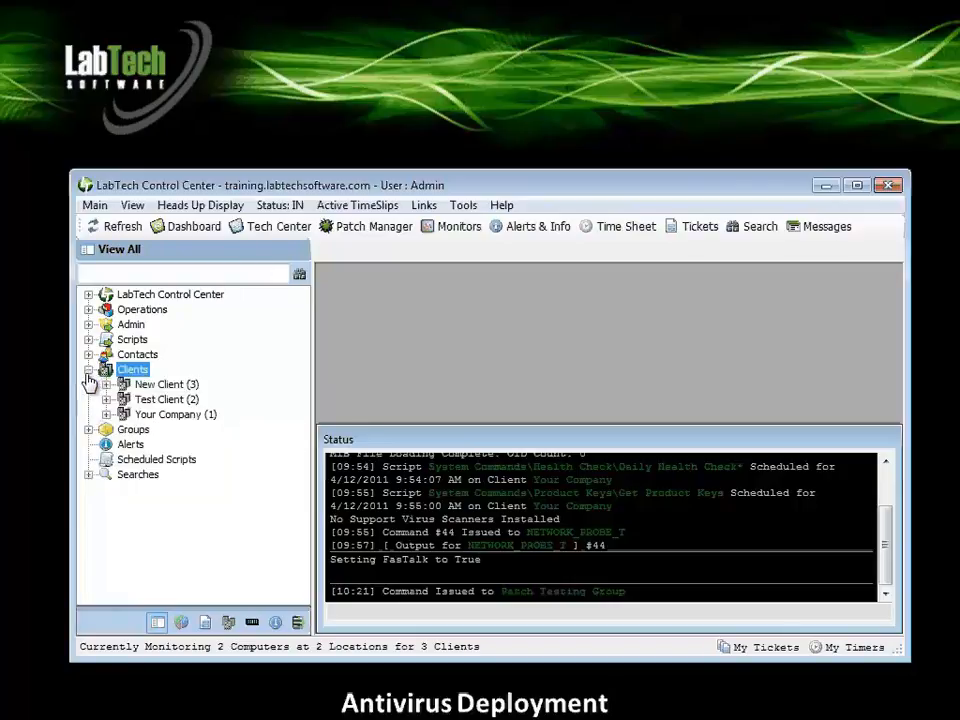
pyautogui.rightClick(152, 416)
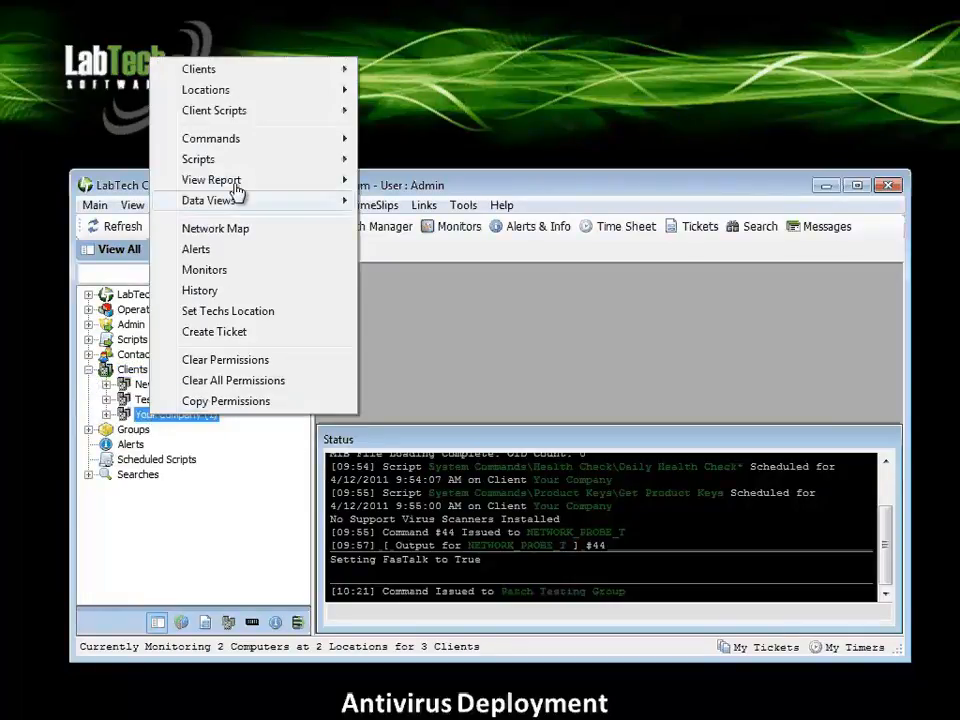
pyautogui.moveTo(303, 168)
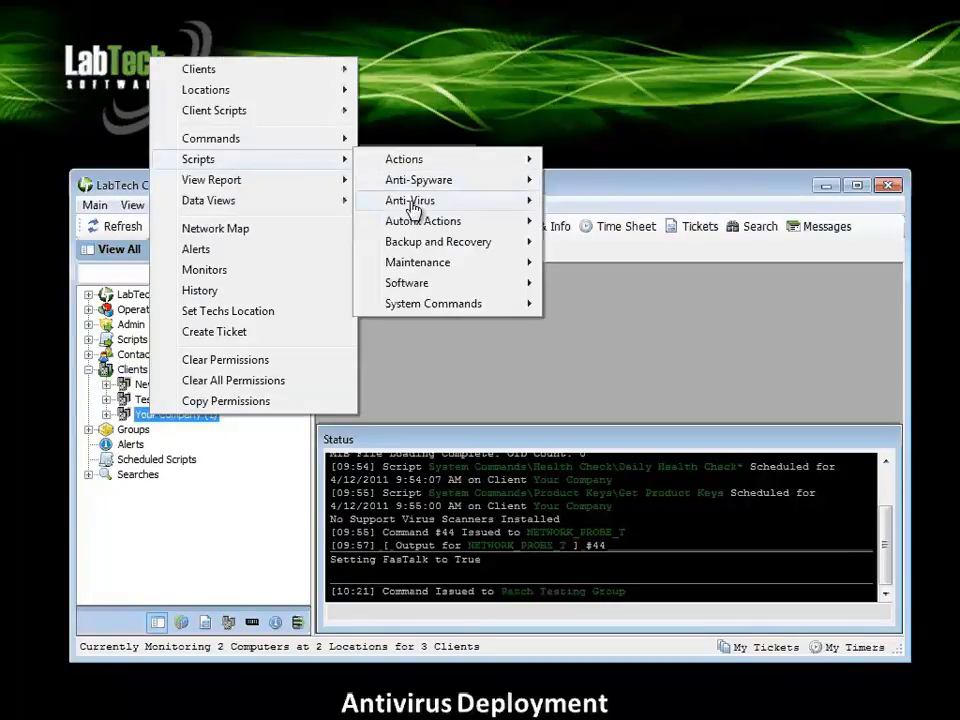
pyautogui.moveTo(418, 200)
pyautogui.moveTo(585, 207)
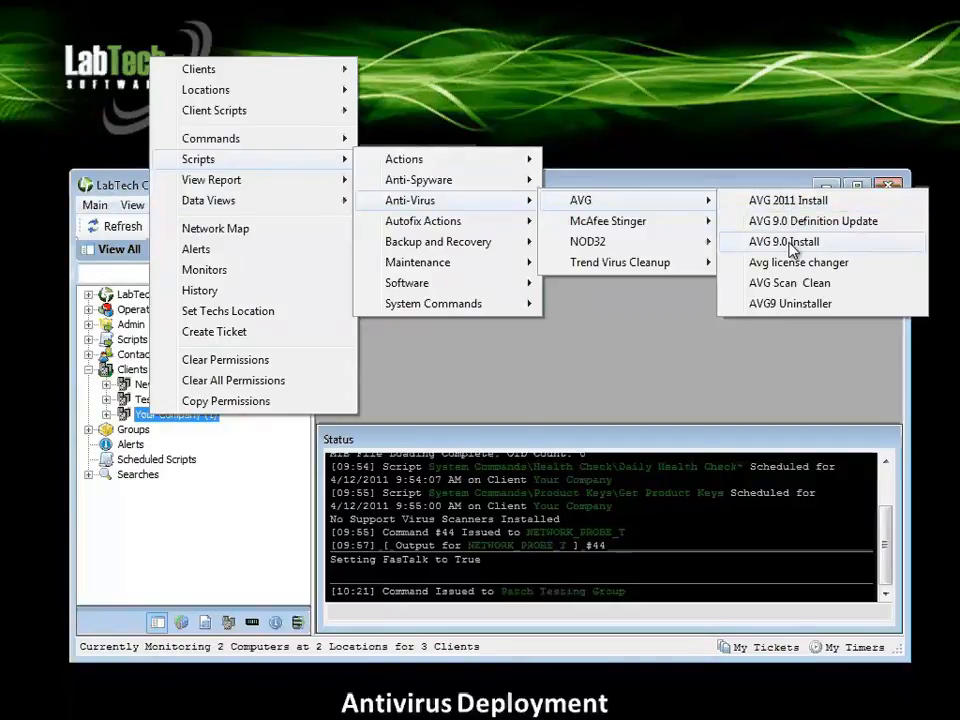
pyautogui.click(726, 352)
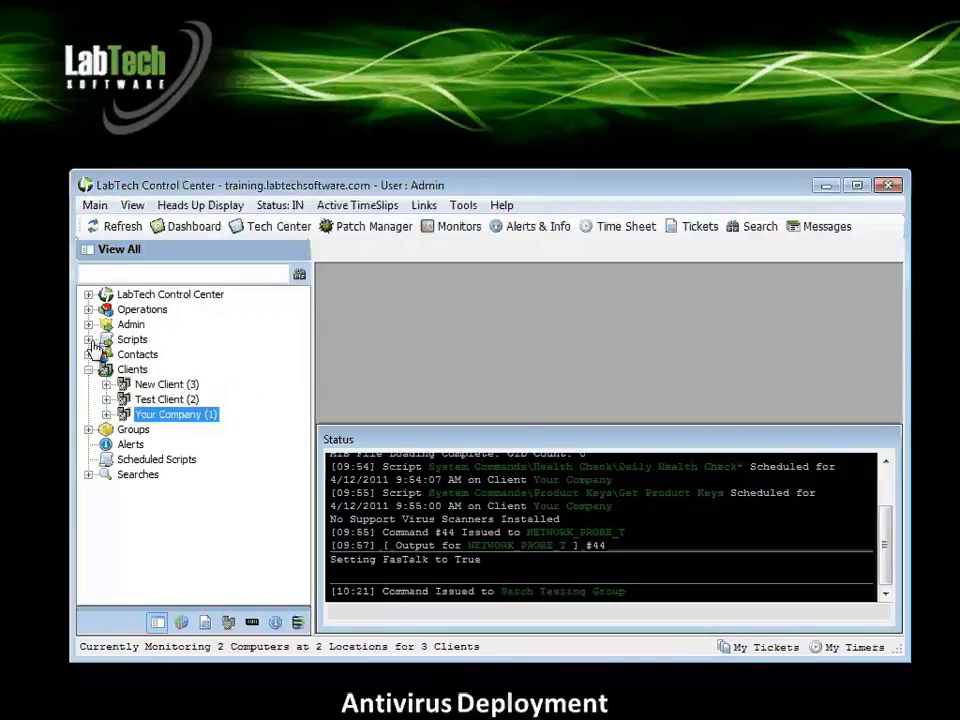
pyautogui.doubleClick(132, 339)
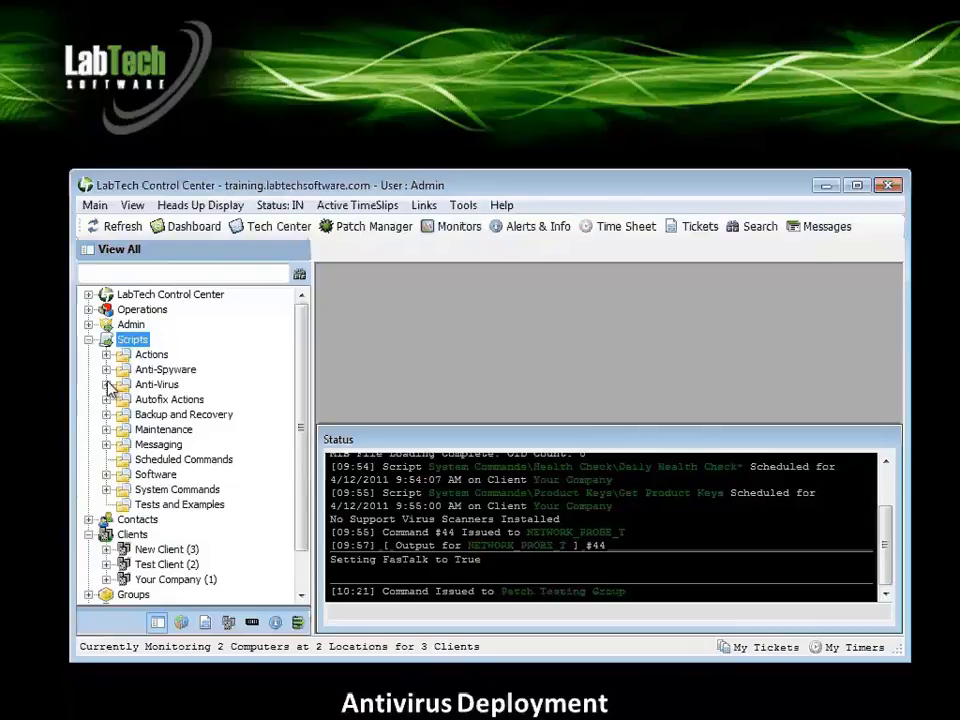
pyautogui.doubleClick(107, 386)
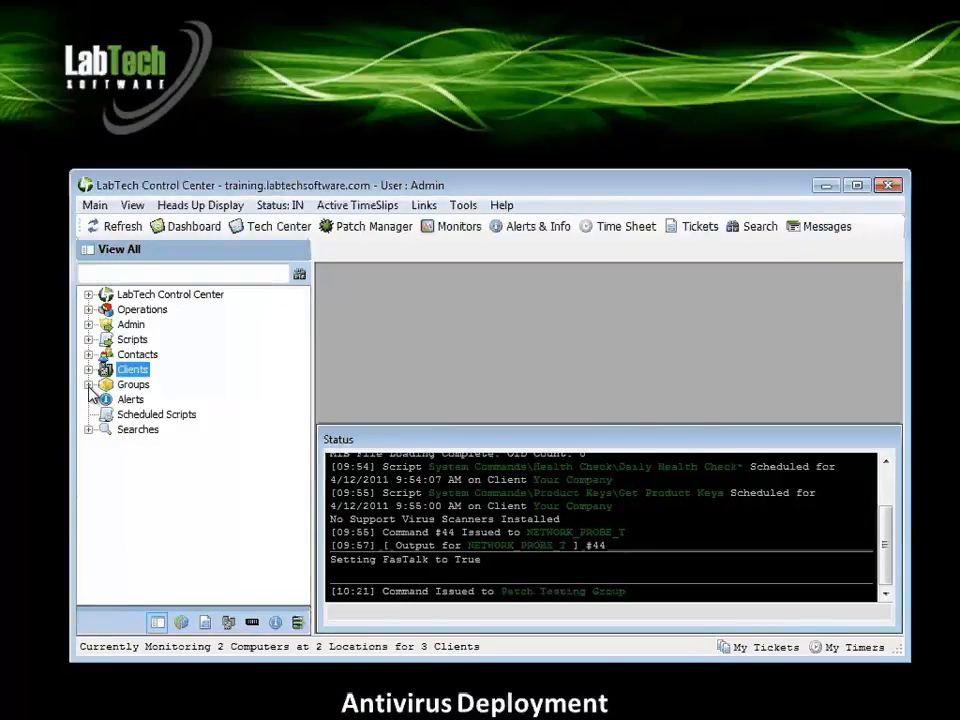
# Expand the Service Plans groups and add the Your Company client to the Gold group.
pyautogui.click(89, 386)
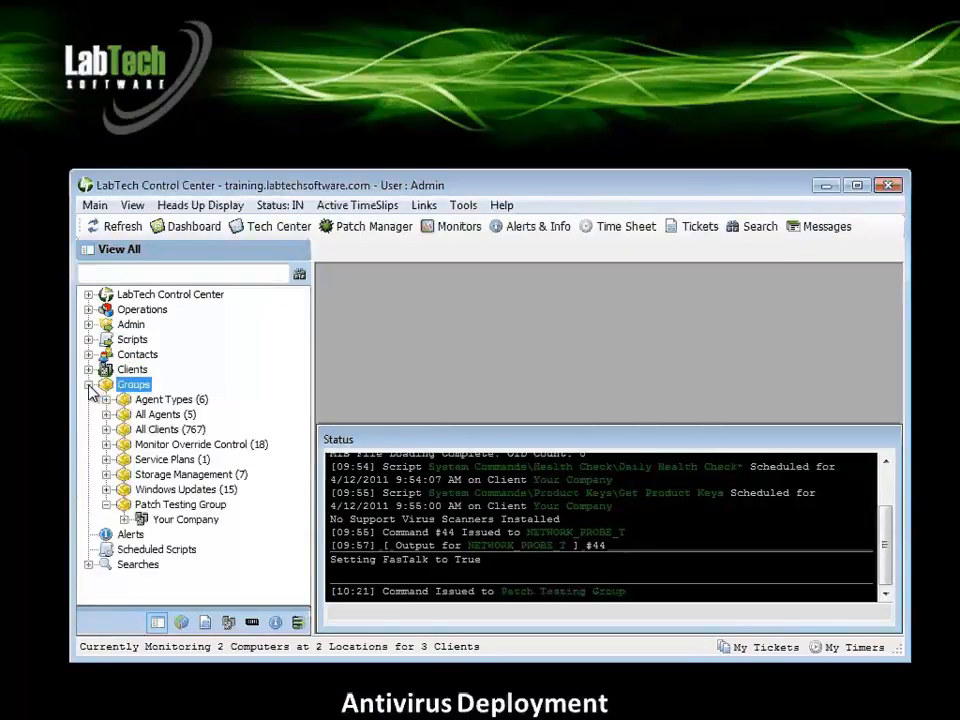
pyautogui.click(107, 460)
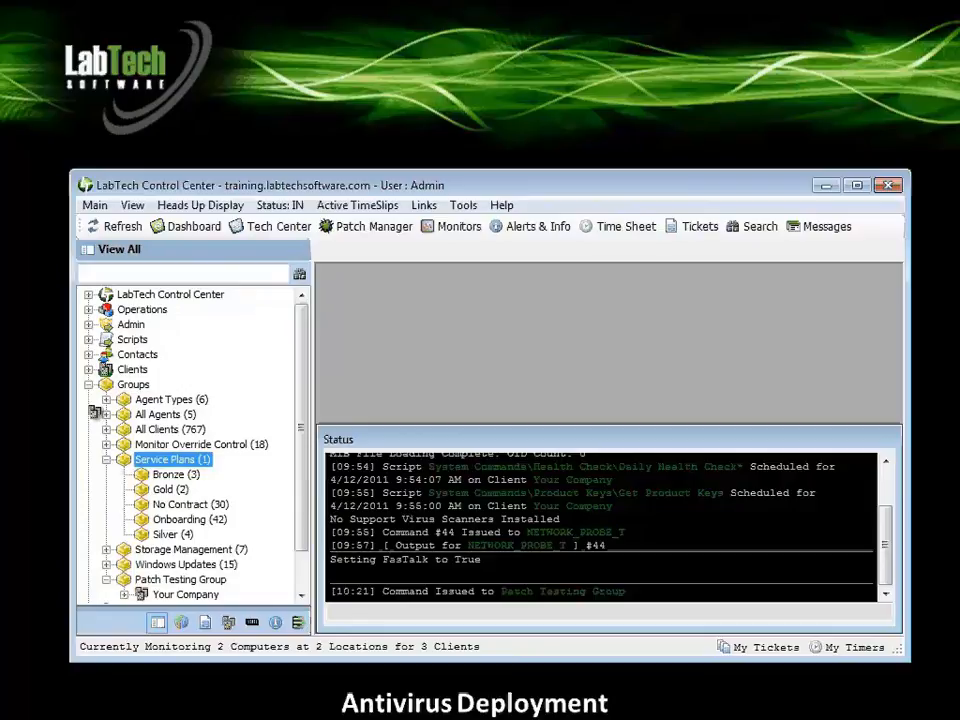
pyautogui.click(87, 369)
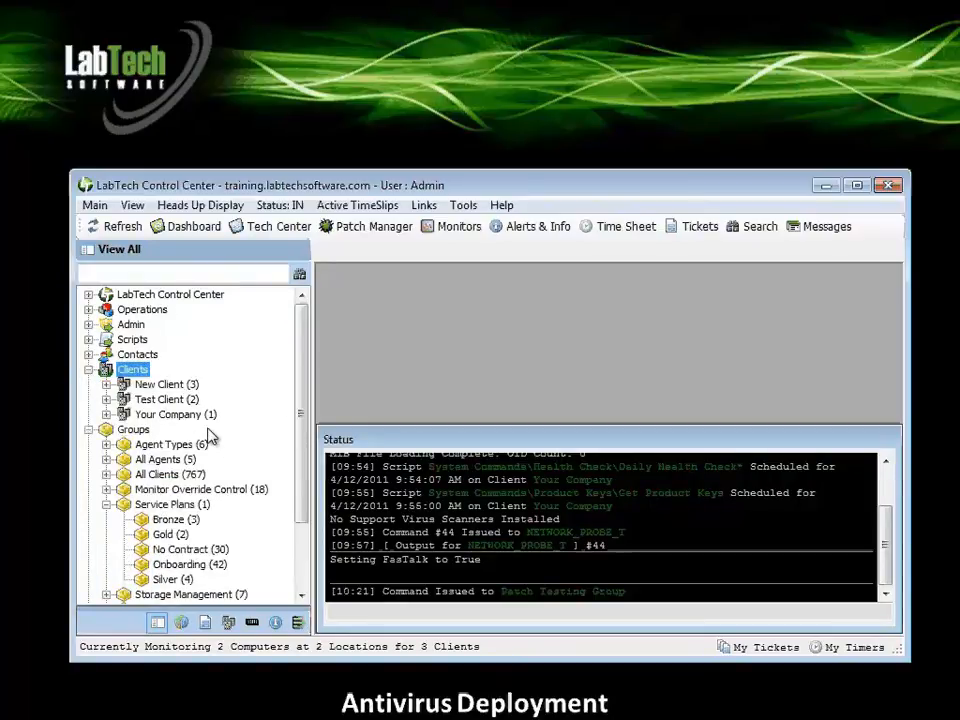
pyautogui.click(161, 414)
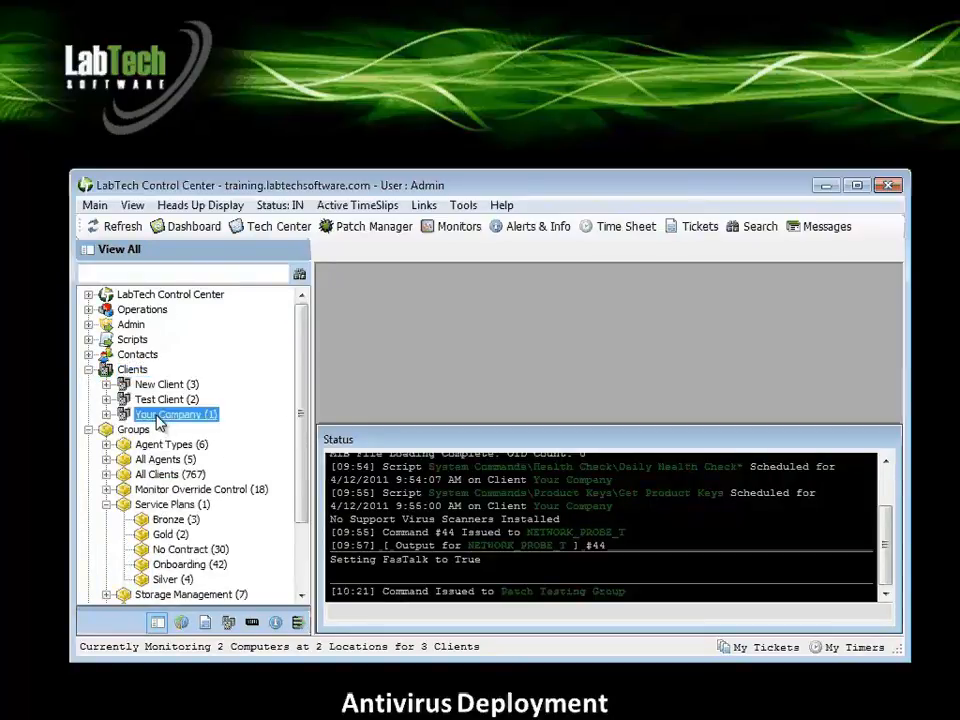
pyautogui.click(162, 459)
pyautogui.click(169, 533)
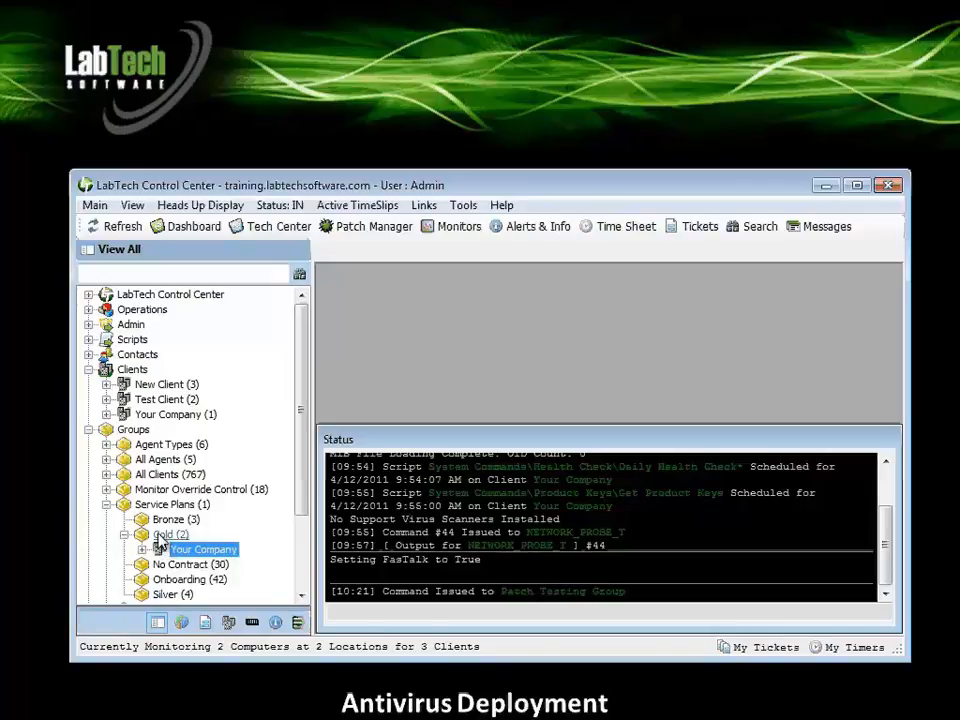
# Open the Gold service plan group's maintenance script settings and choose the Anti-Virus\AVG\AVG 2011 Install script.
pyautogui.doubleClick(165, 534)
pyautogui.click(177, 56)
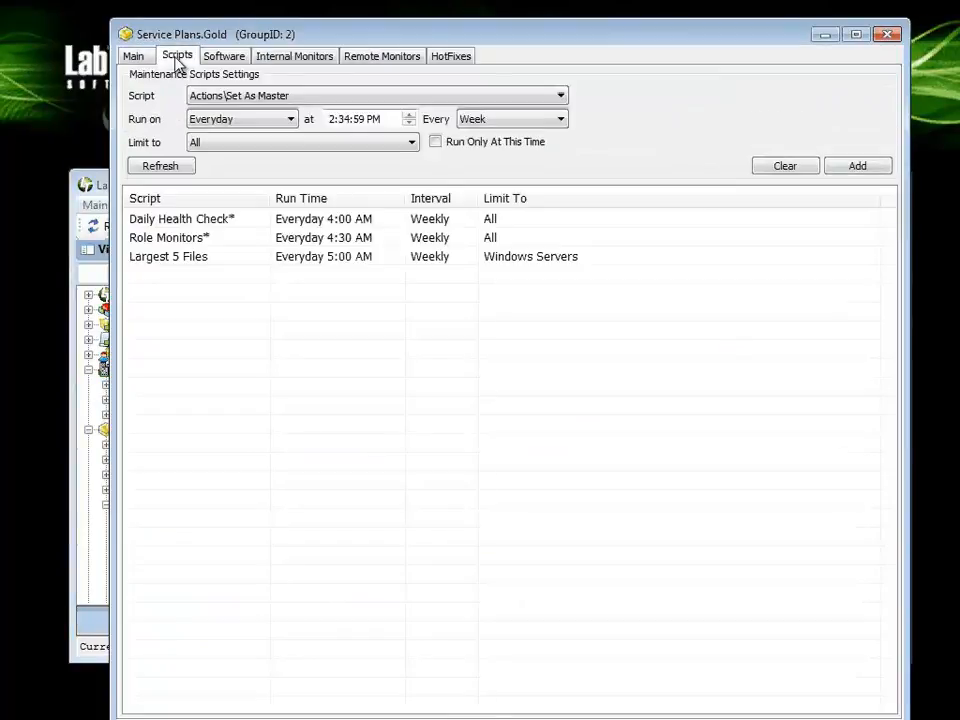
pyautogui.click(563, 96)
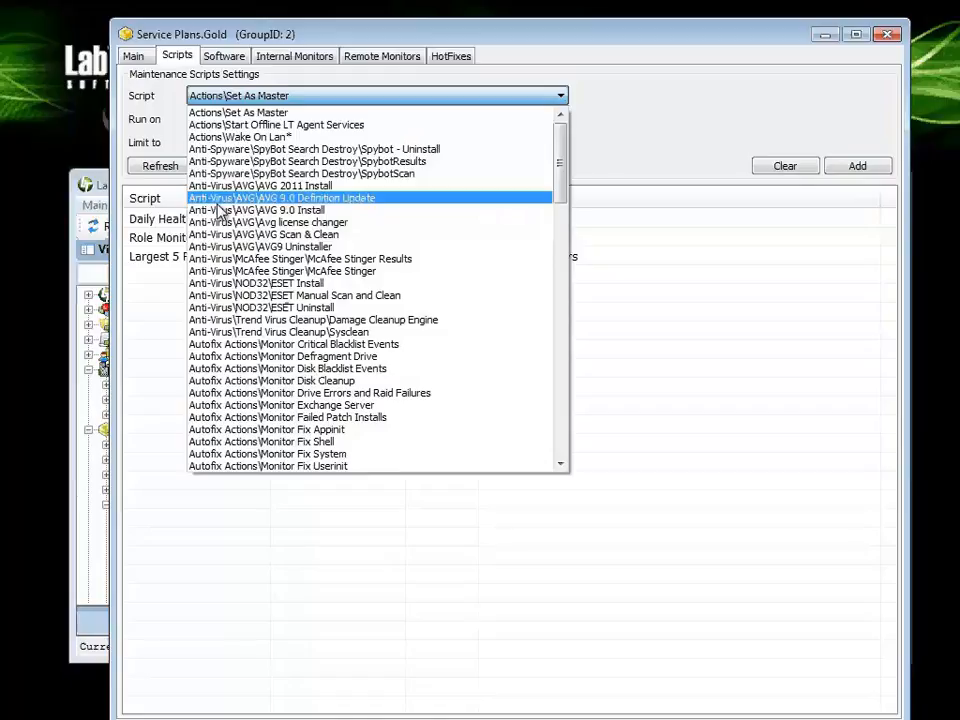
pyautogui.click(224, 186)
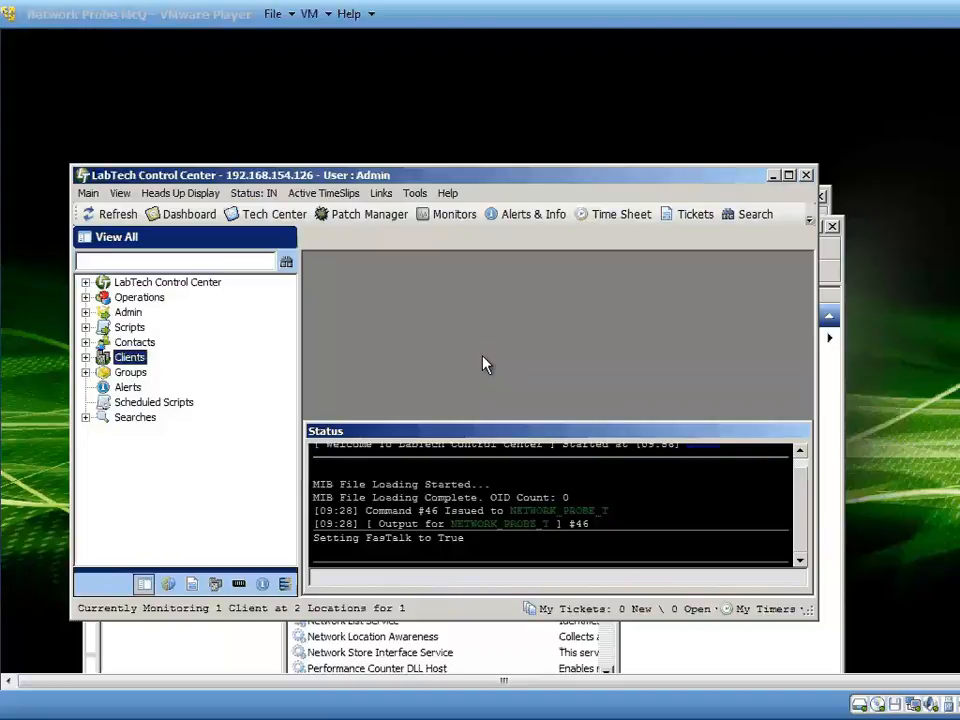
# Switch to the Control Center in the Network Probe virtual machine and open the System Dashboard's Virus Scan configurations.
pyautogui.click(176, 215)
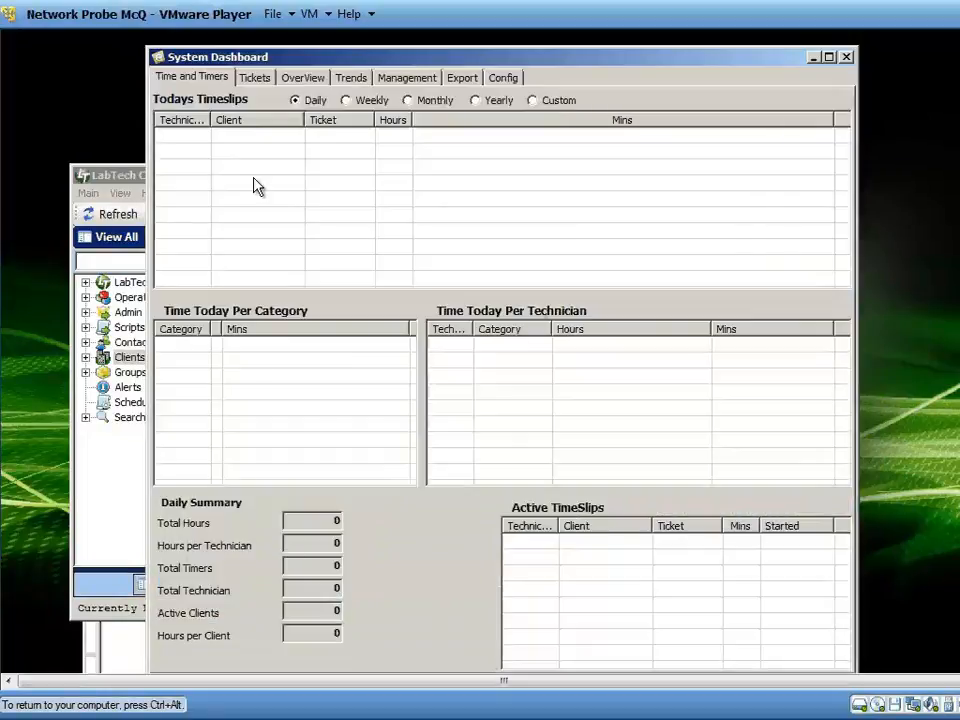
pyautogui.click(508, 79)
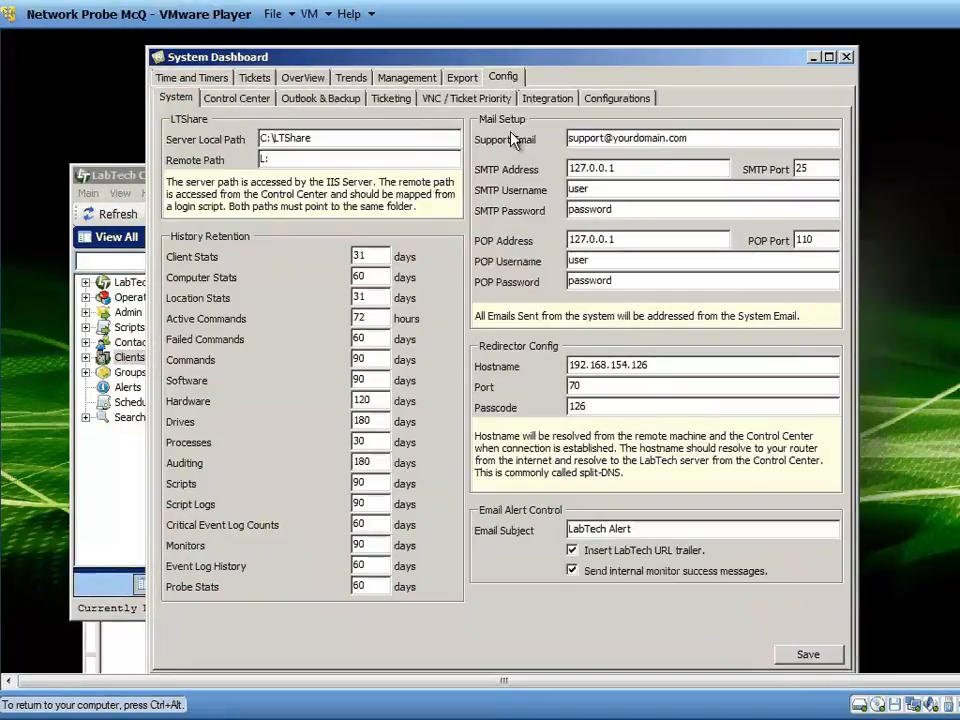
pyautogui.click(612, 99)
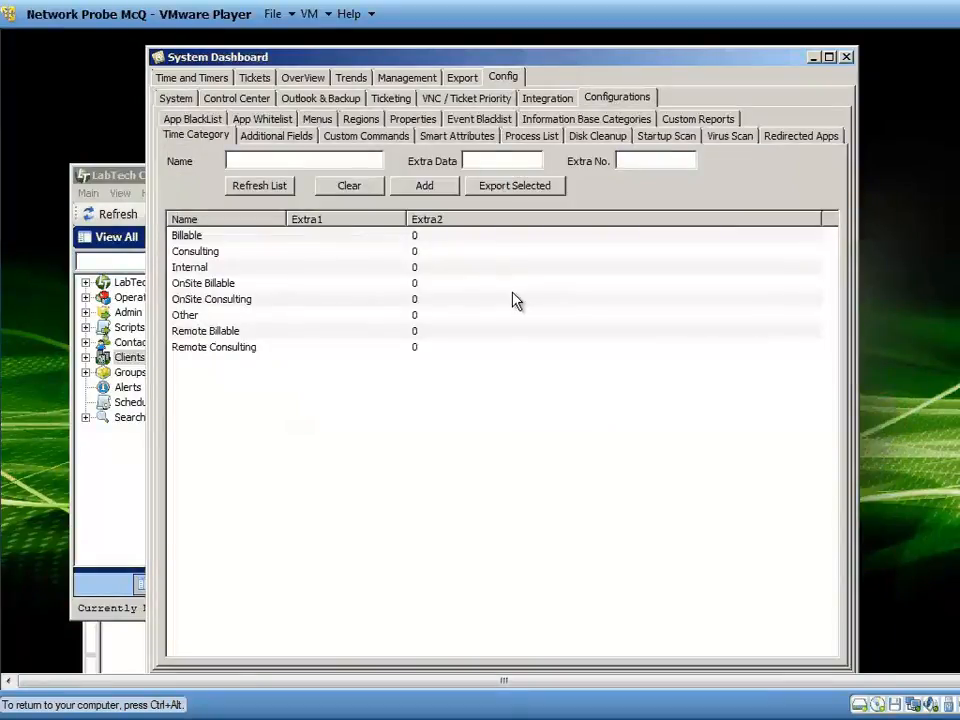
pyautogui.click(728, 143)
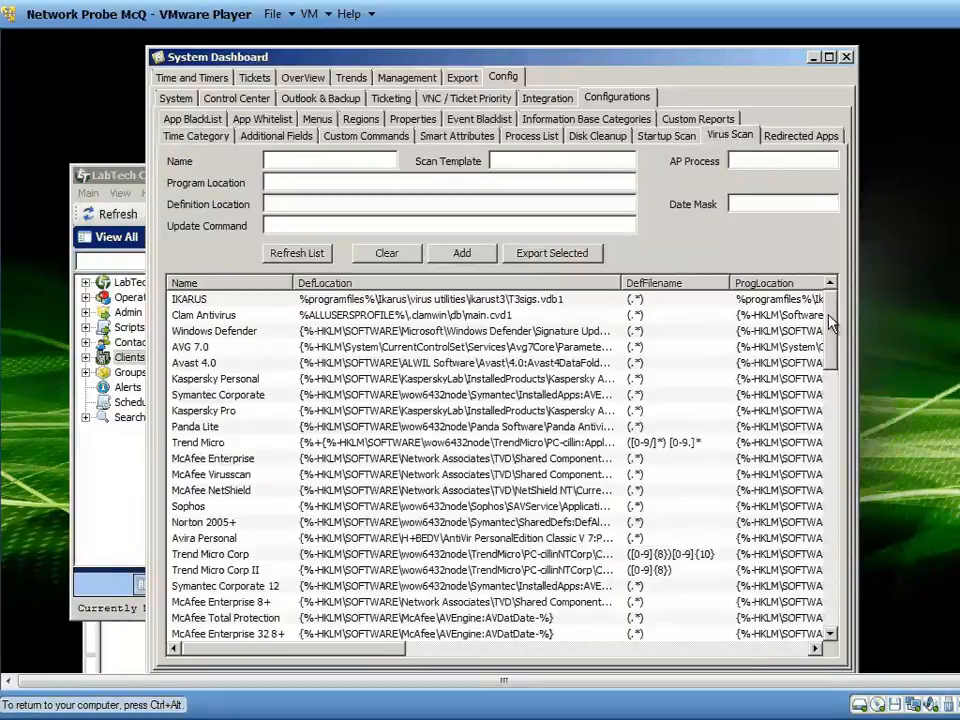
# Examine the virus scanner definitions' locations, update commands, scan templates and auto-protect processes, including Kaspersky Personal and AVG 7.0, and close the dashboard.
pyautogui.moveTo(829, 320); pyautogui.dragTo(793, 308)
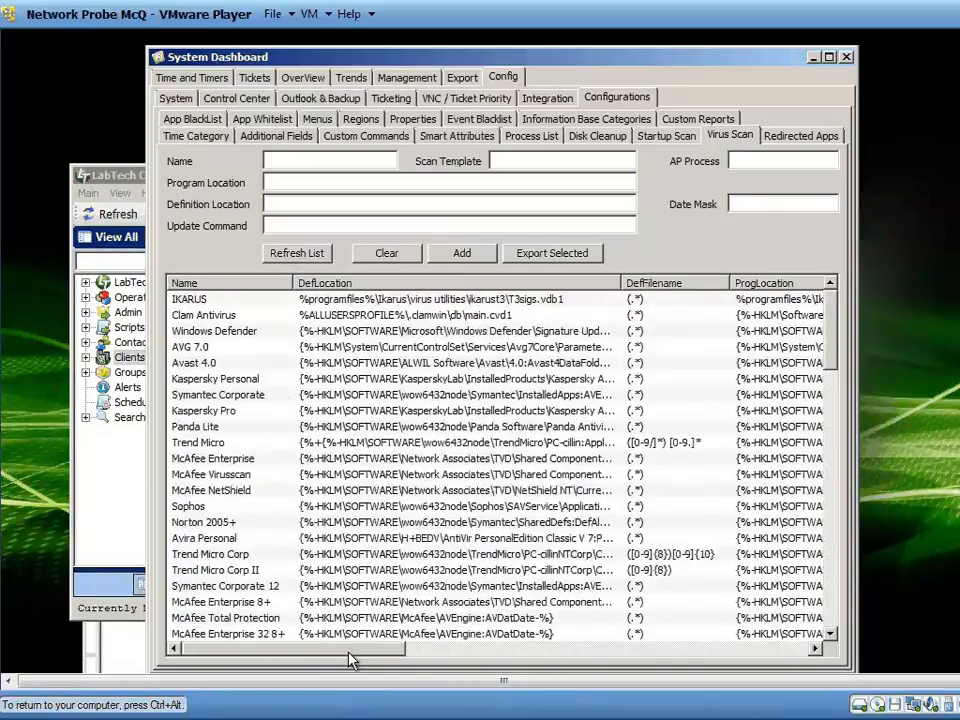
pyautogui.moveTo(352, 658); pyautogui.dragTo(480, 655)
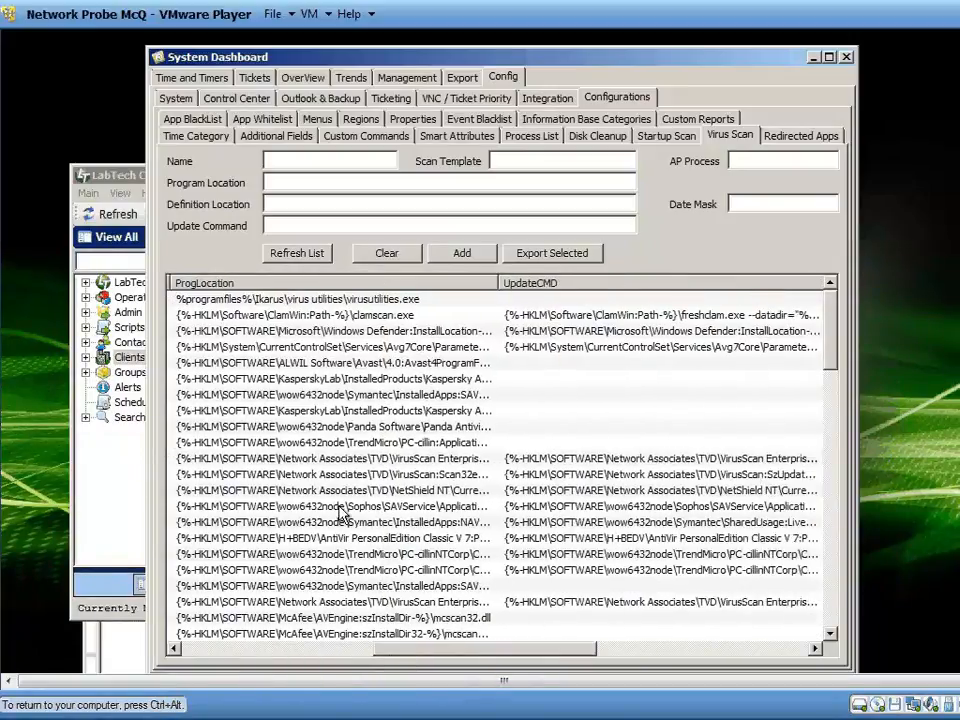
pyautogui.click(296, 381)
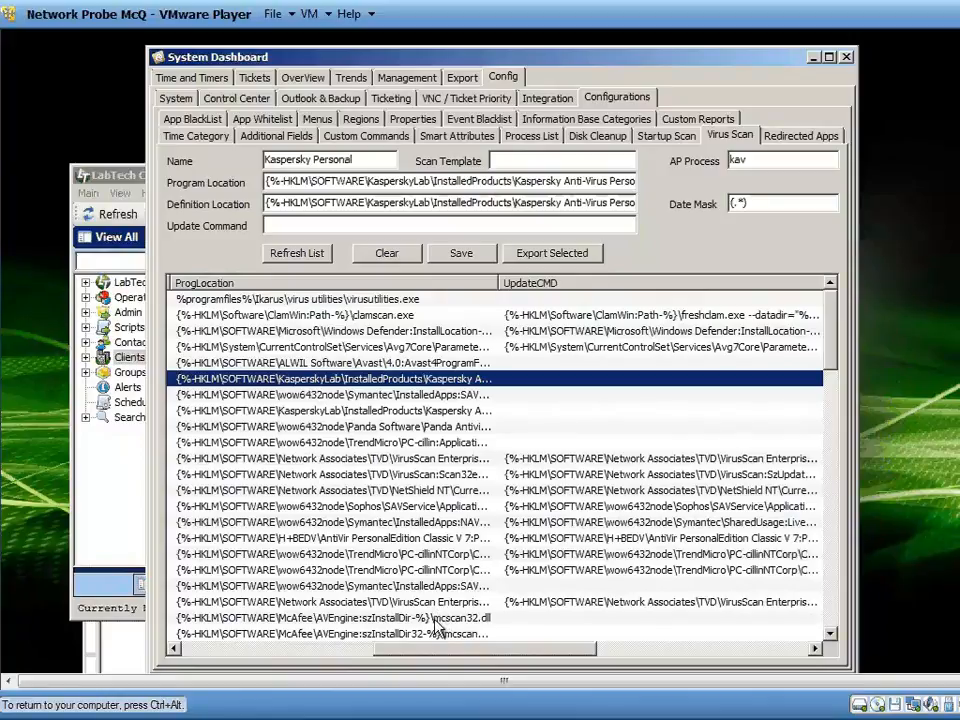
pyautogui.moveTo(438, 649); pyautogui.dragTo(530, 649)
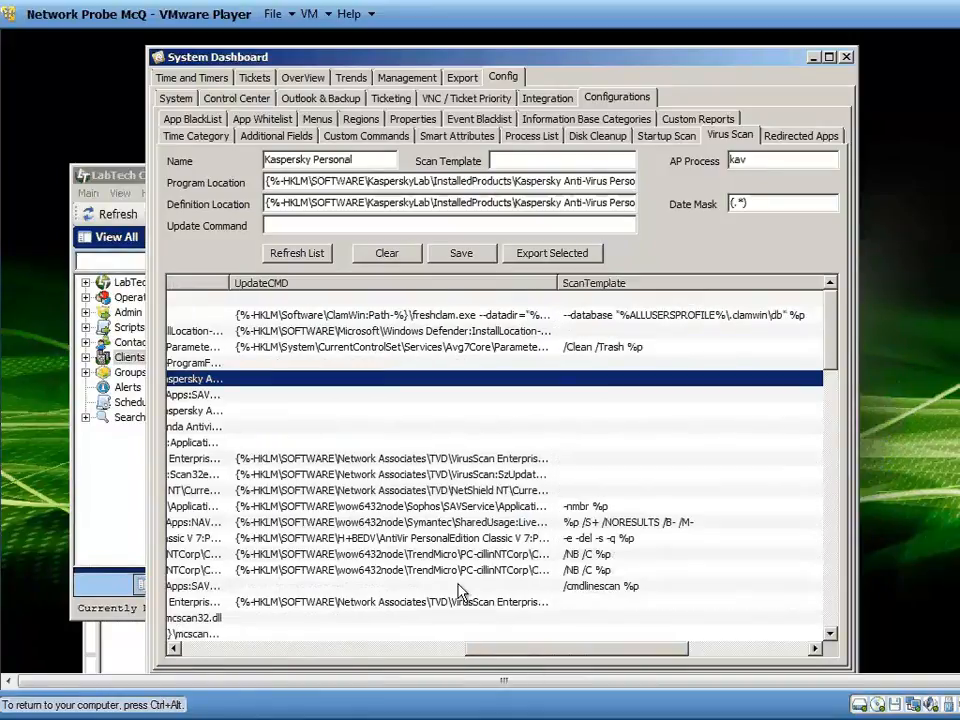
pyautogui.click(351, 349)
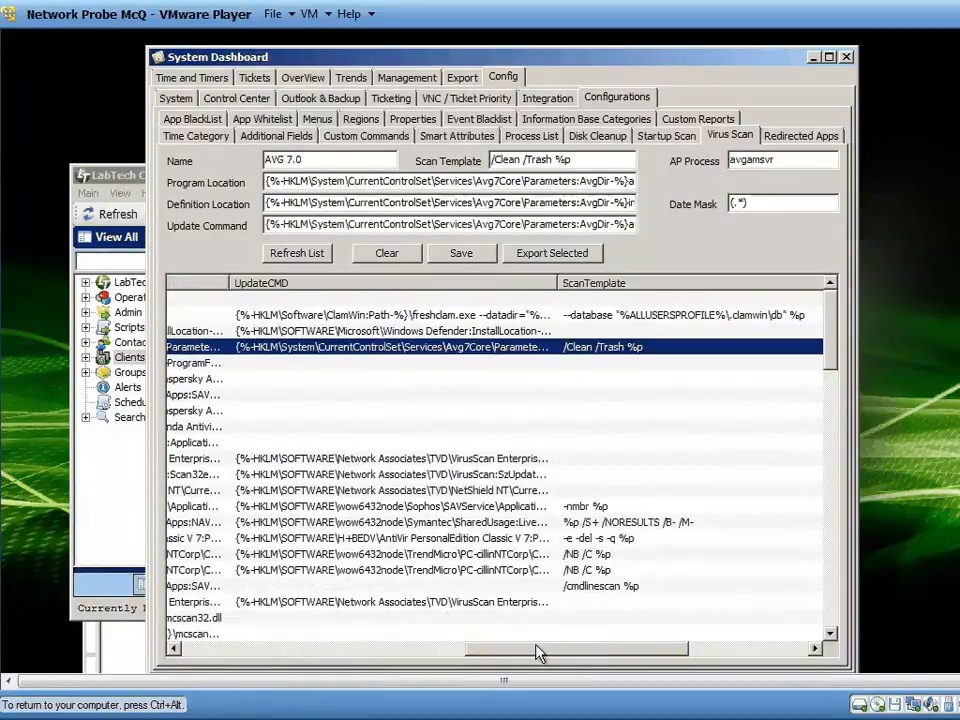
pyautogui.moveTo(537, 652); pyautogui.dragTo(582, 652)
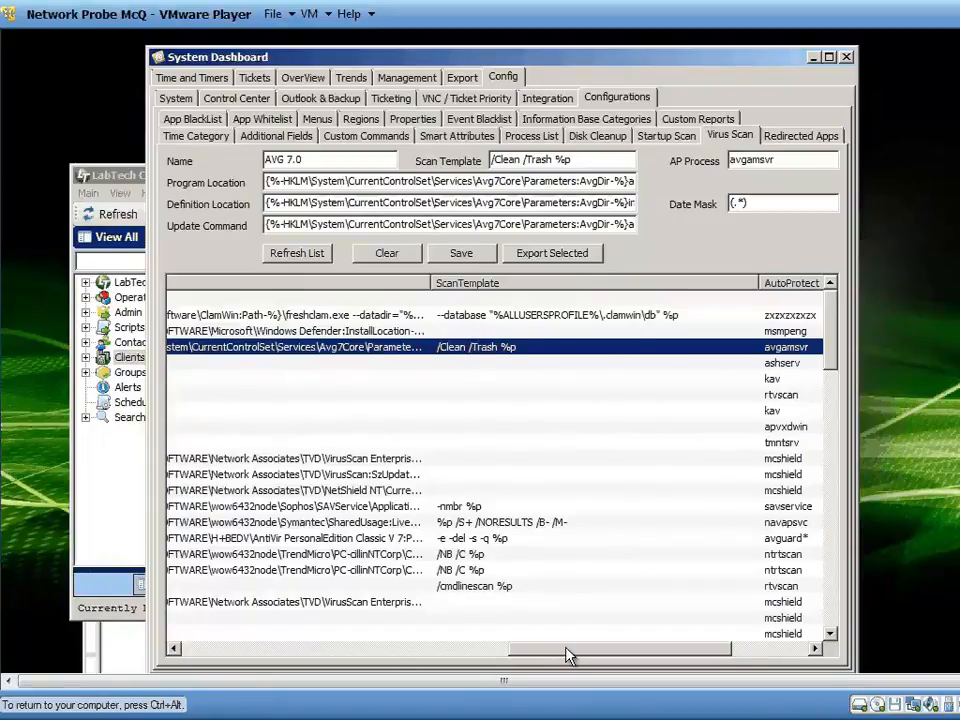
pyautogui.moveTo(567, 650); pyautogui.dragTo(276, 650)
pyautogui.click(364, 379)
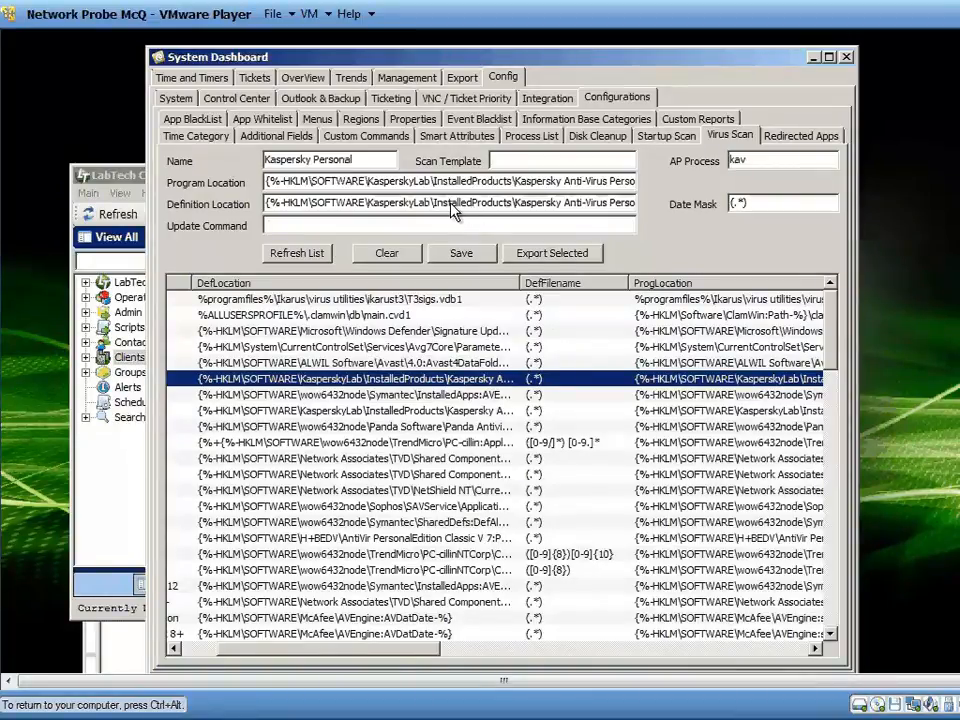
pyautogui.click(422, 205)
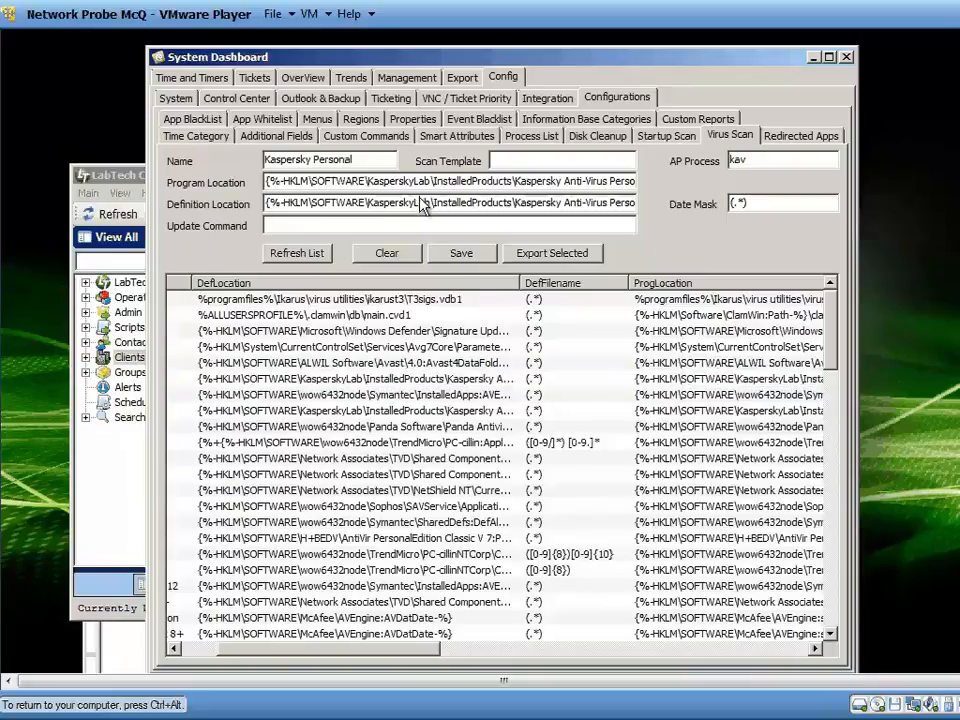
pyautogui.click(313, 229)
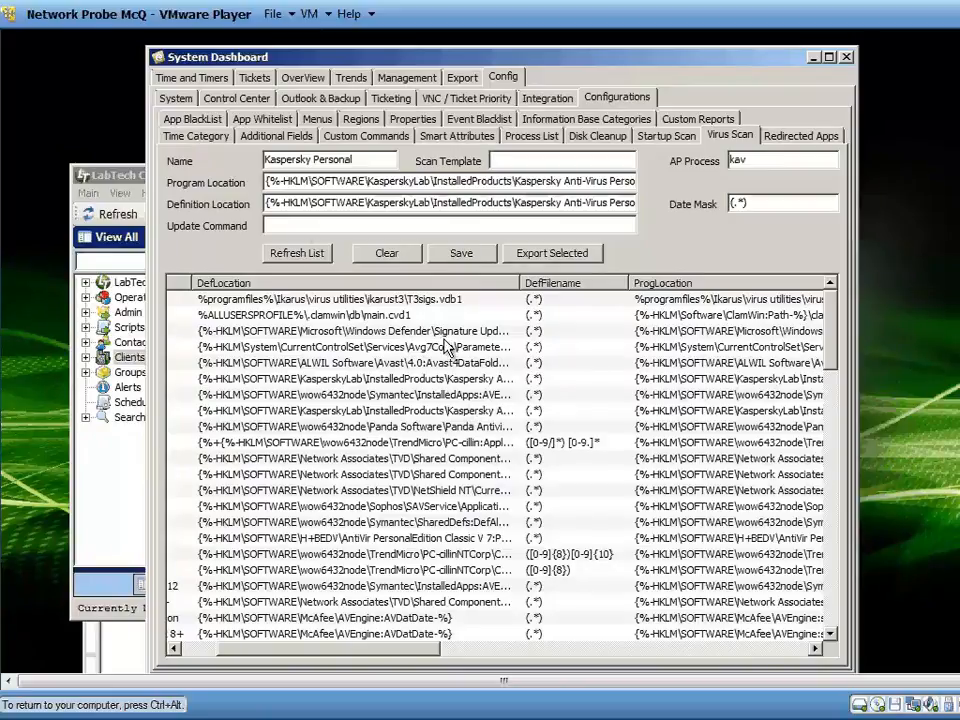
pyautogui.moveTo(420, 648); pyautogui.dragTo(385, 648)
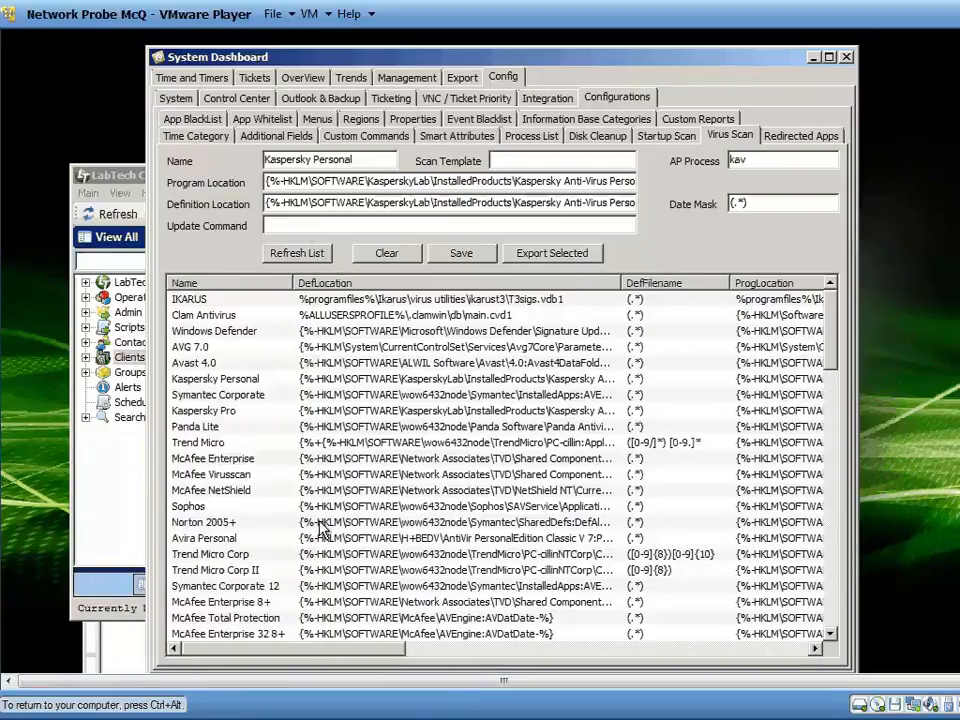
pyautogui.rightClick(337, 349)
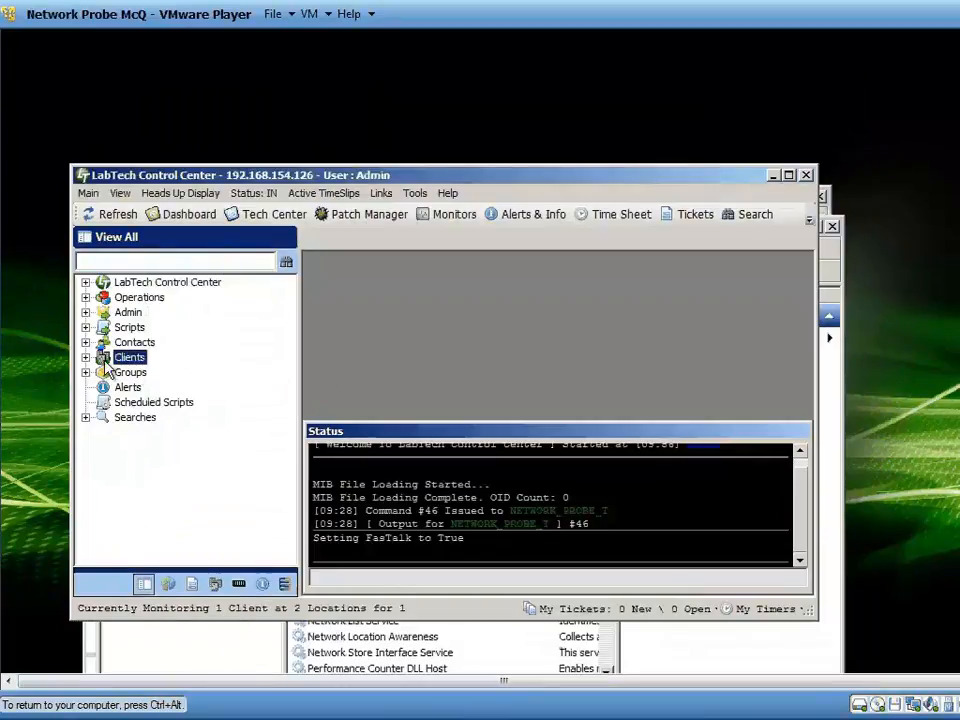
# Expand the Your Company client's Main location and view the commands available for the NETWORK_PROBE_T computer.
pyautogui.click(86, 357)
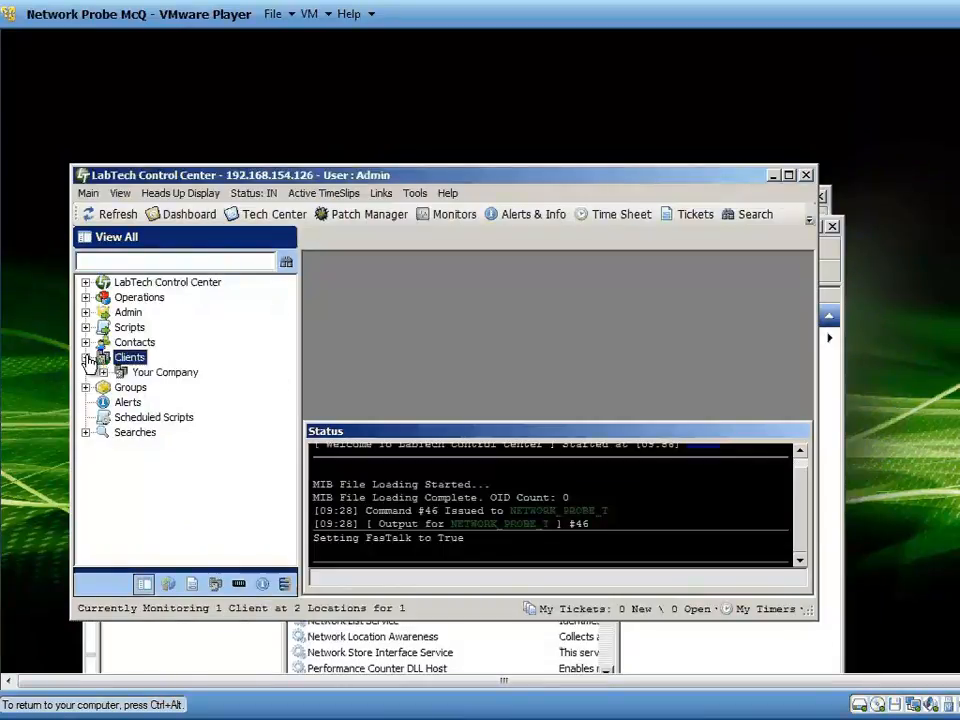
pyautogui.click(103, 373)
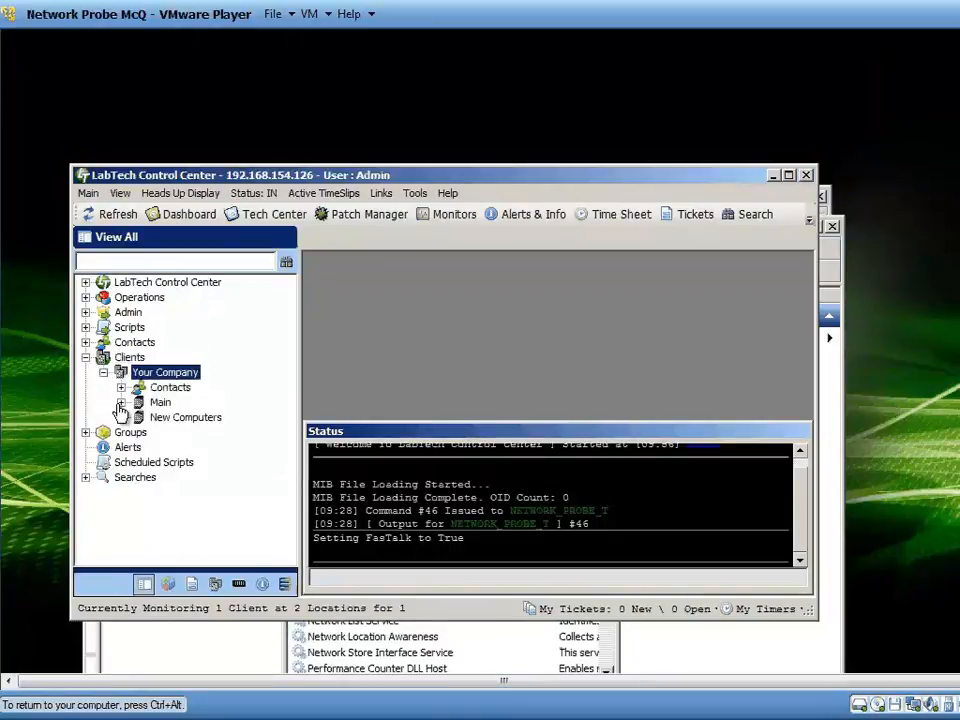
pyautogui.doubleClick(160, 402)
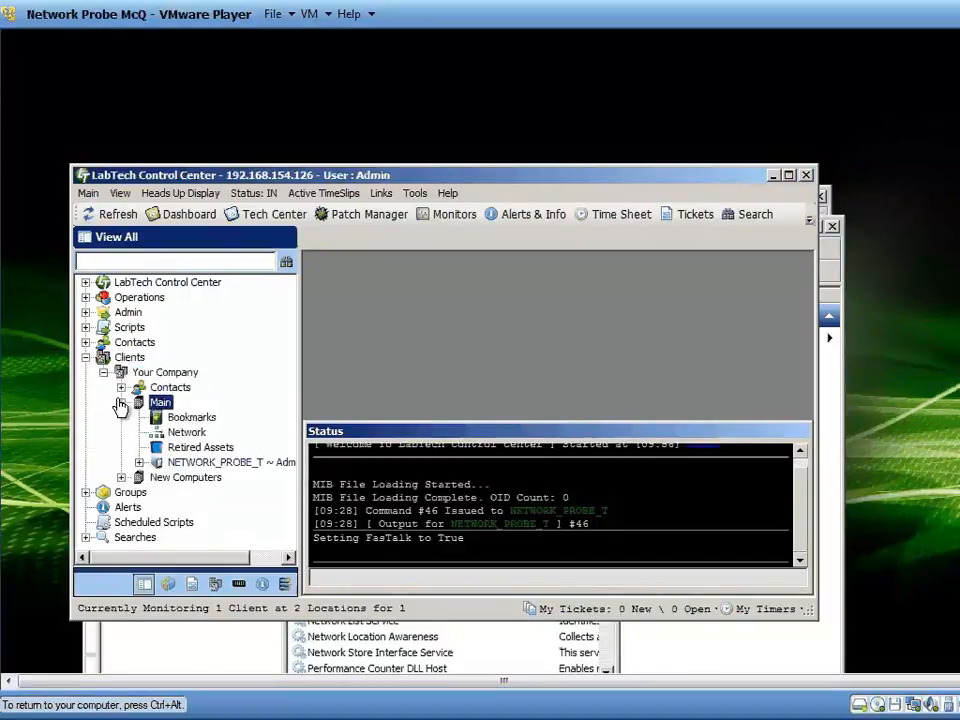
pyautogui.rightClick(207, 466)
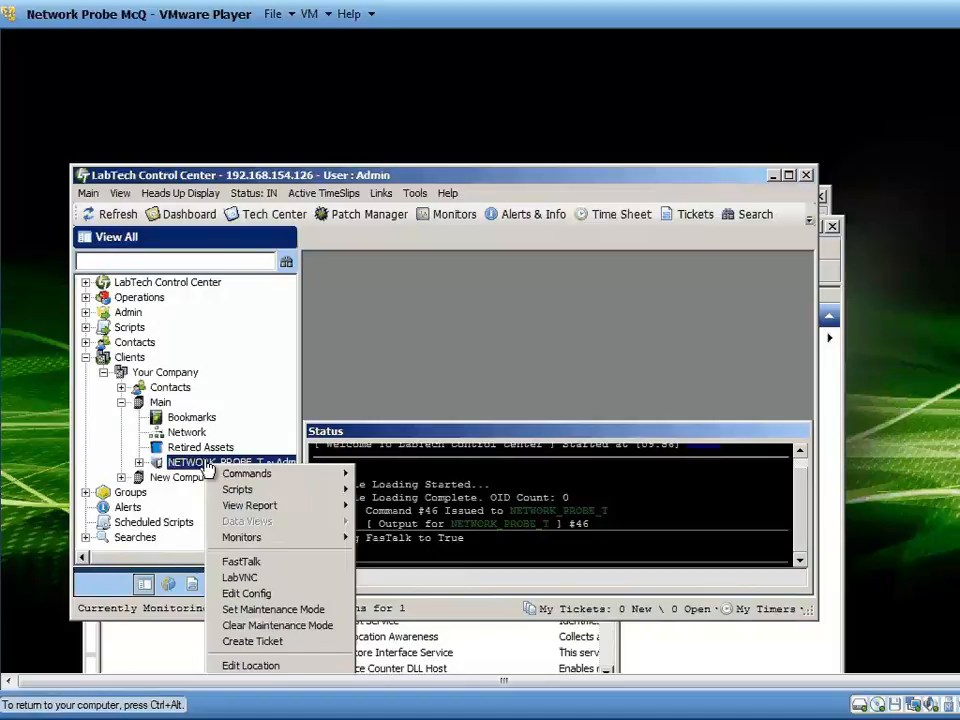
pyautogui.moveTo(250, 473)
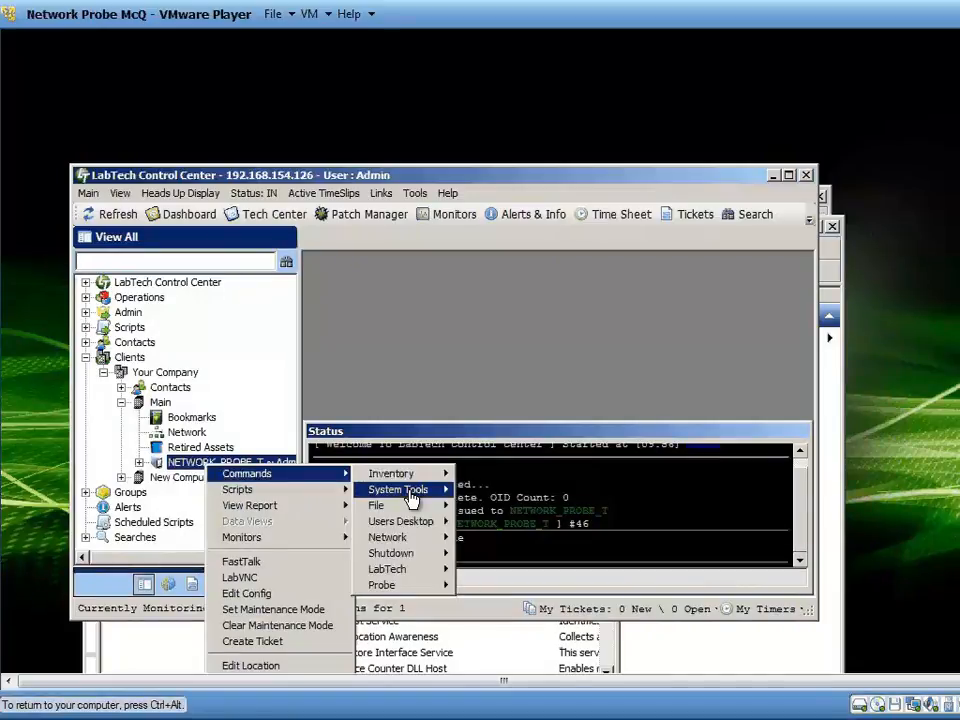
pyautogui.moveTo(410, 492)
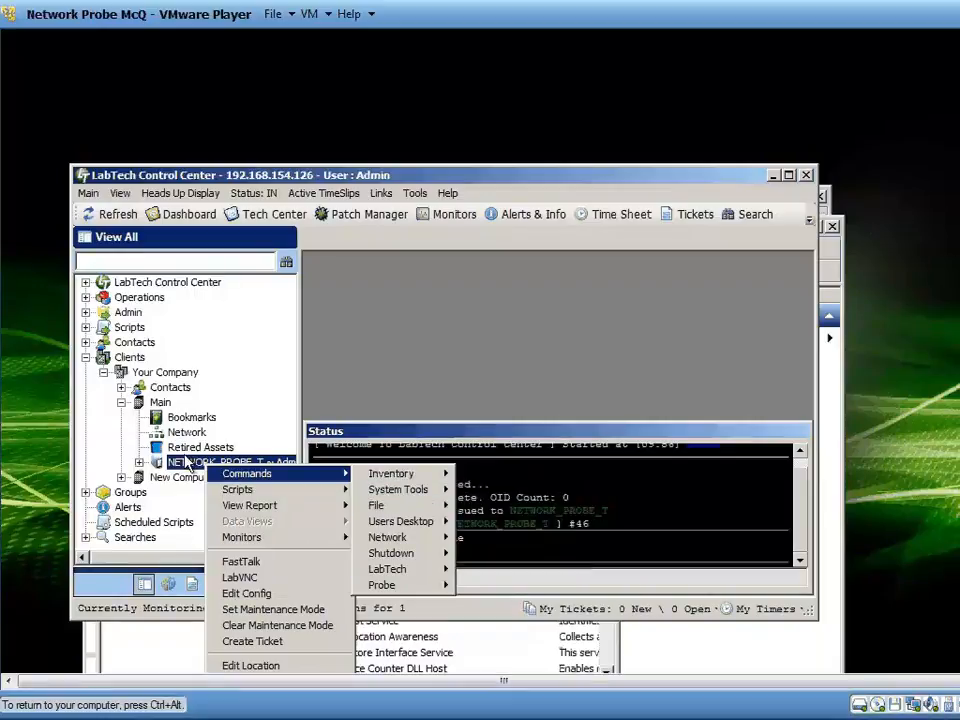
pyautogui.click(295, 312)
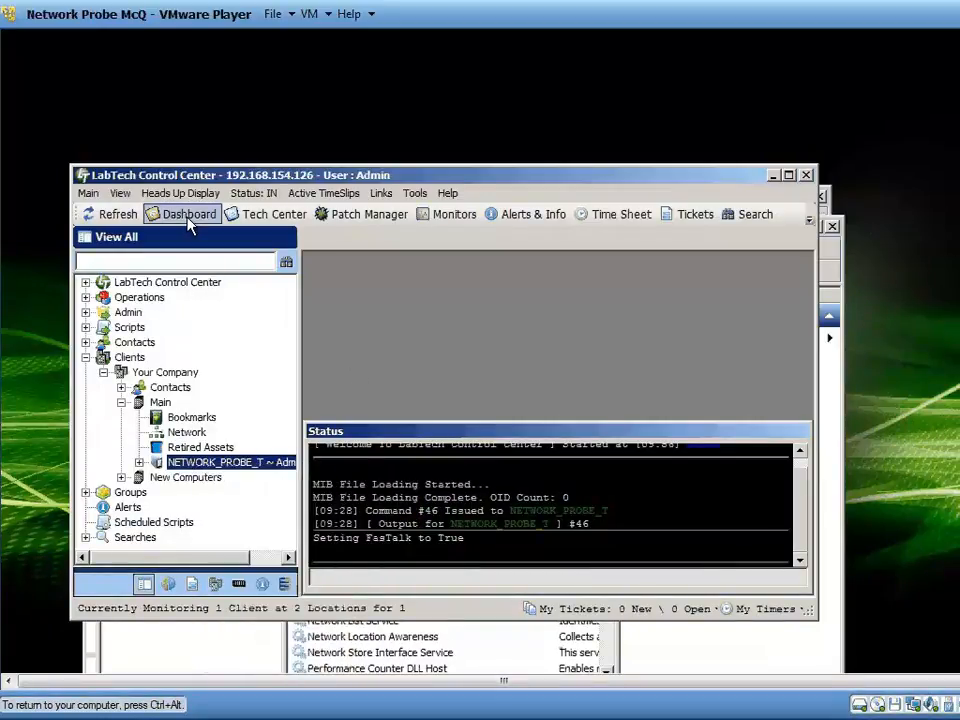
# Open the System Dashboard's Virus Scan configurations again.
pyautogui.click(188, 216)
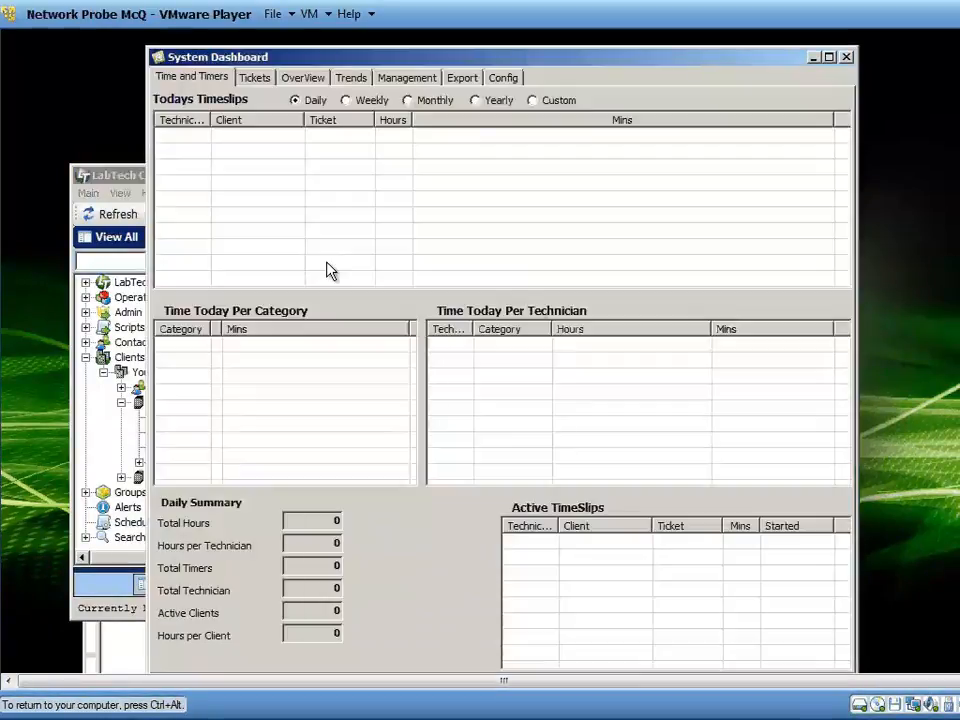
pyautogui.click(503, 78)
pyautogui.click(617, 97)
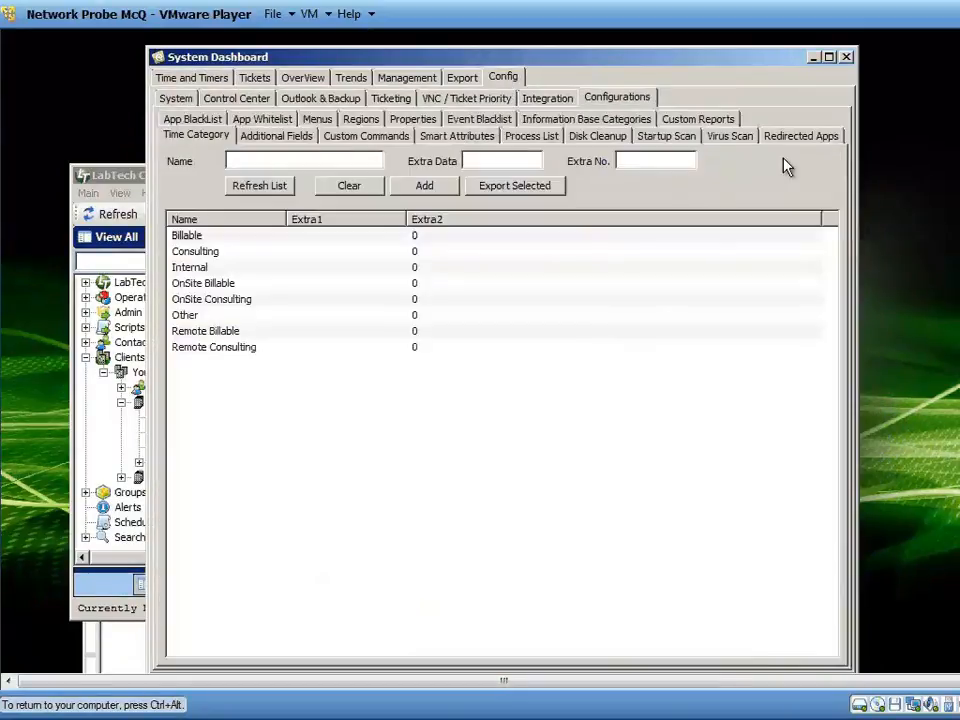
pyautogui.click(730, 136)
# Examine the Kaspersky Pro, Trend Micro and Norton 2005+ scanner definitions, including update commands and scan templates, and close the dashboard.
pyautogui.click(204, 410)
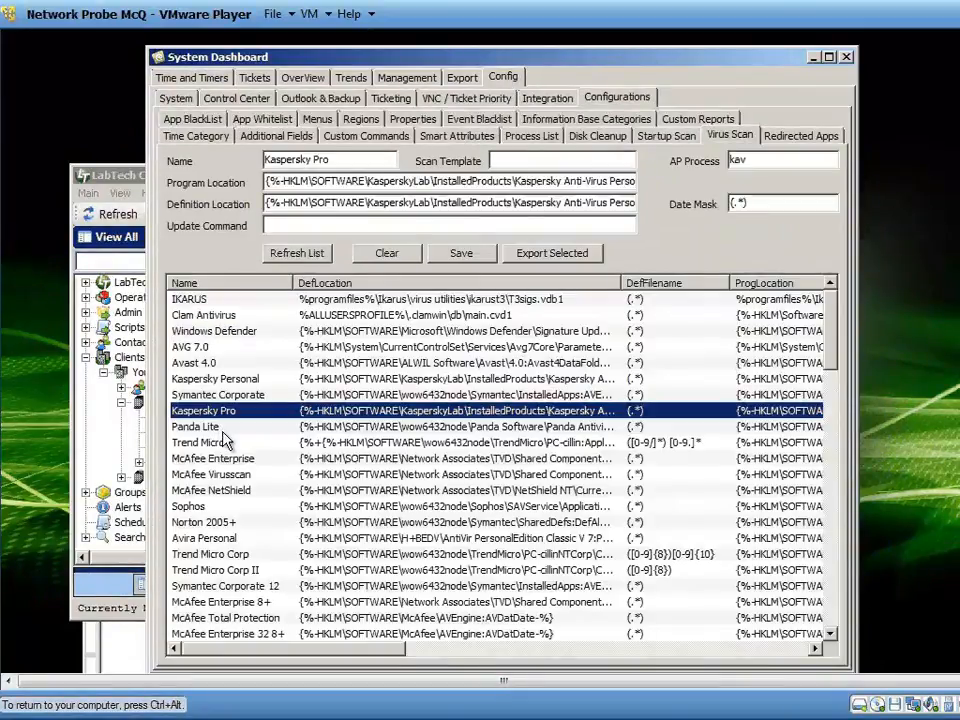
pyautogui.press('Down')
pyautogui.press('Down')
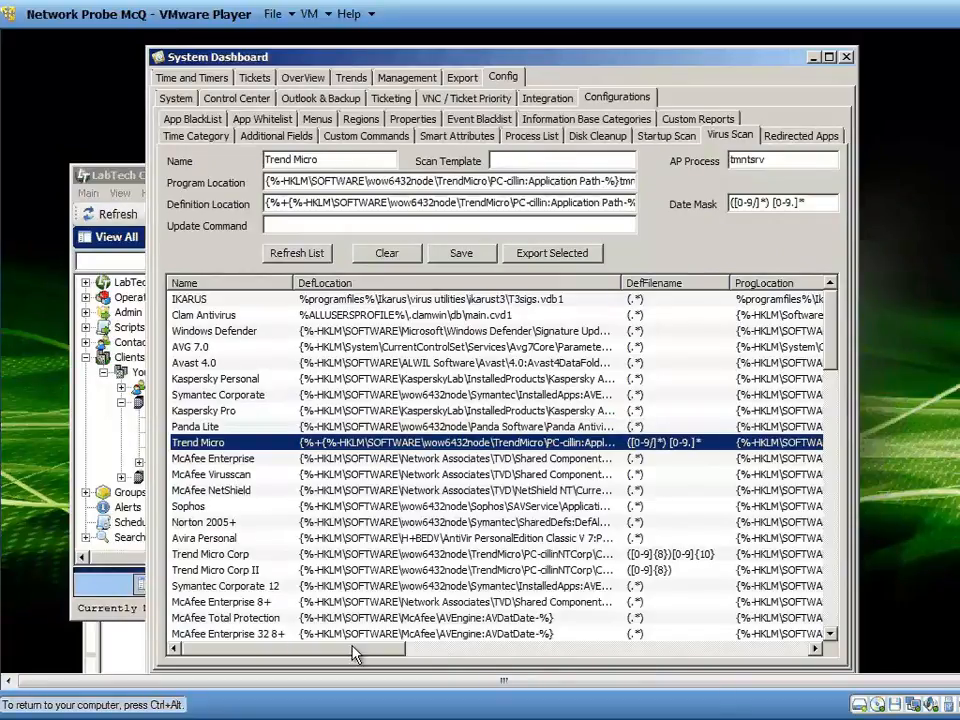
pyautogui.moveTo(298, 651); pyautogui.dragTo(549, 677)
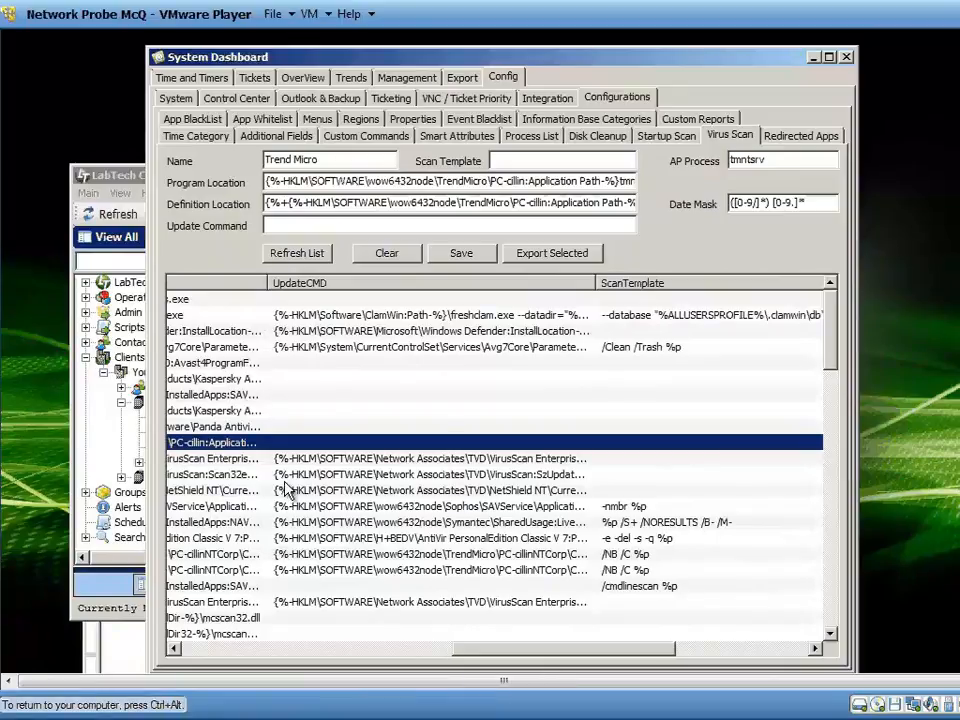
pyautogui.click(354, 521)
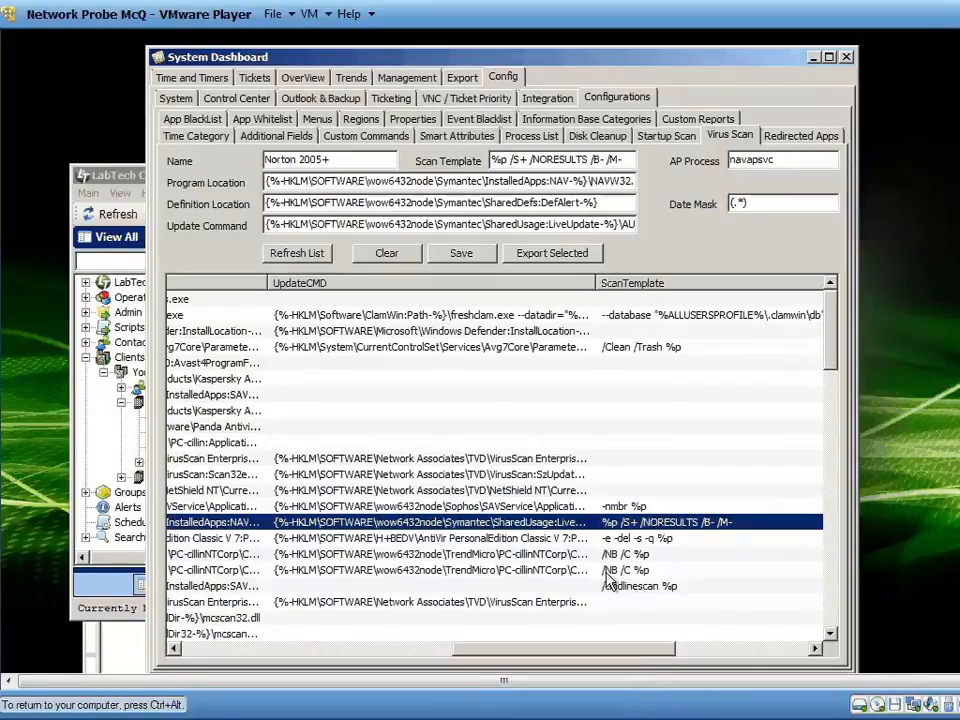
pyautogui.click(846, 57)
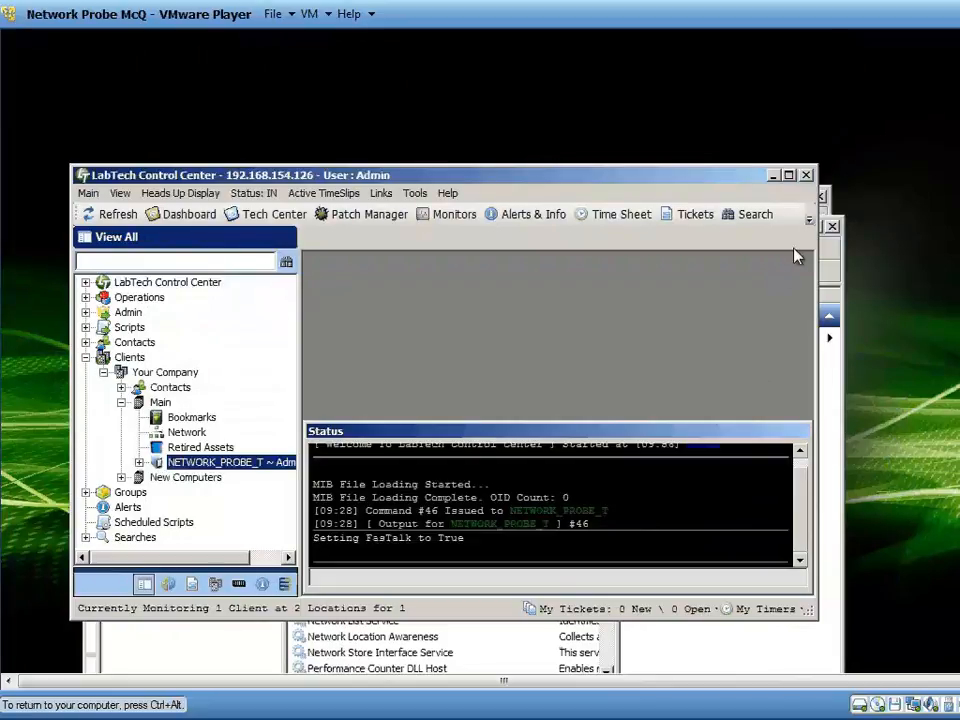
# Switch to Server Manager's Services list and look over the LabTech services from Database Agent to Redirector Service.
pyautogui.click(823, 207)
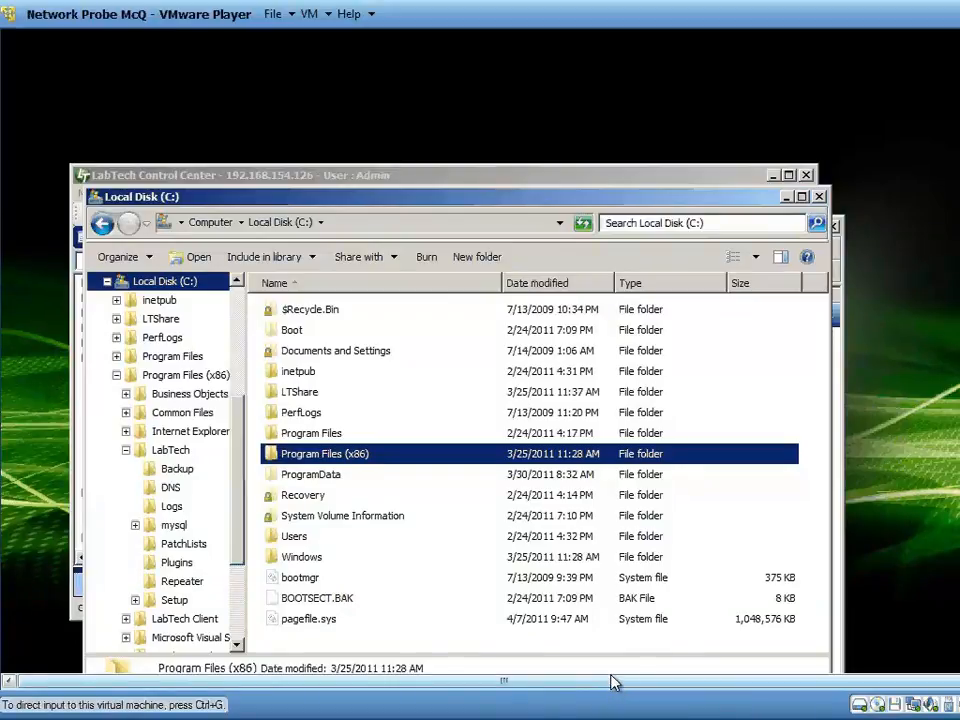
pyautogui.click(838, 250)
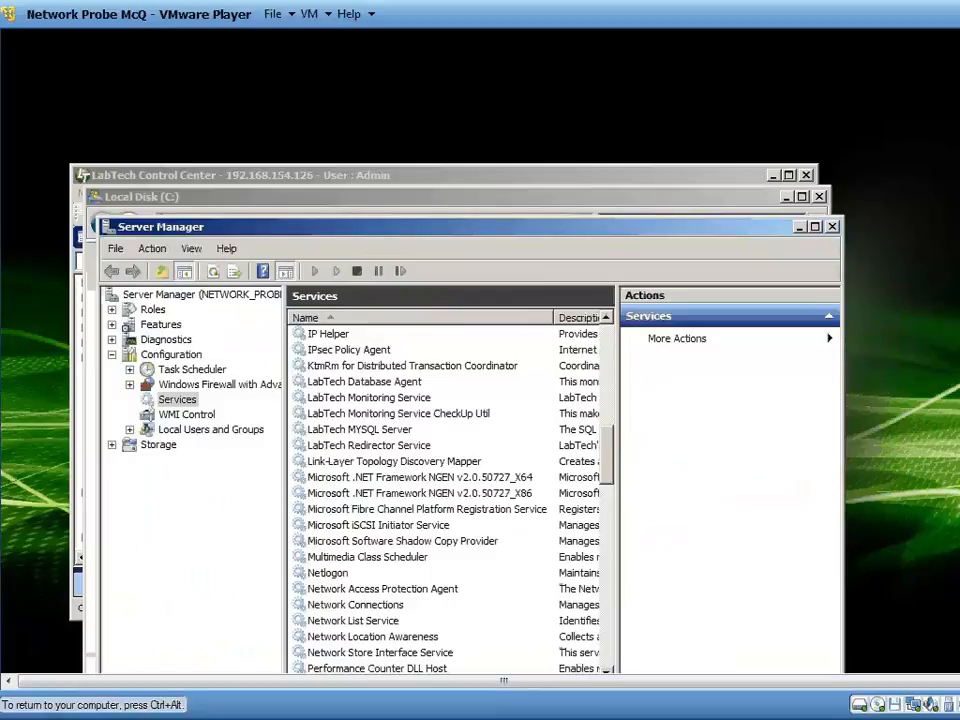
pyautogui.hotkey('ctrl', 'alt')
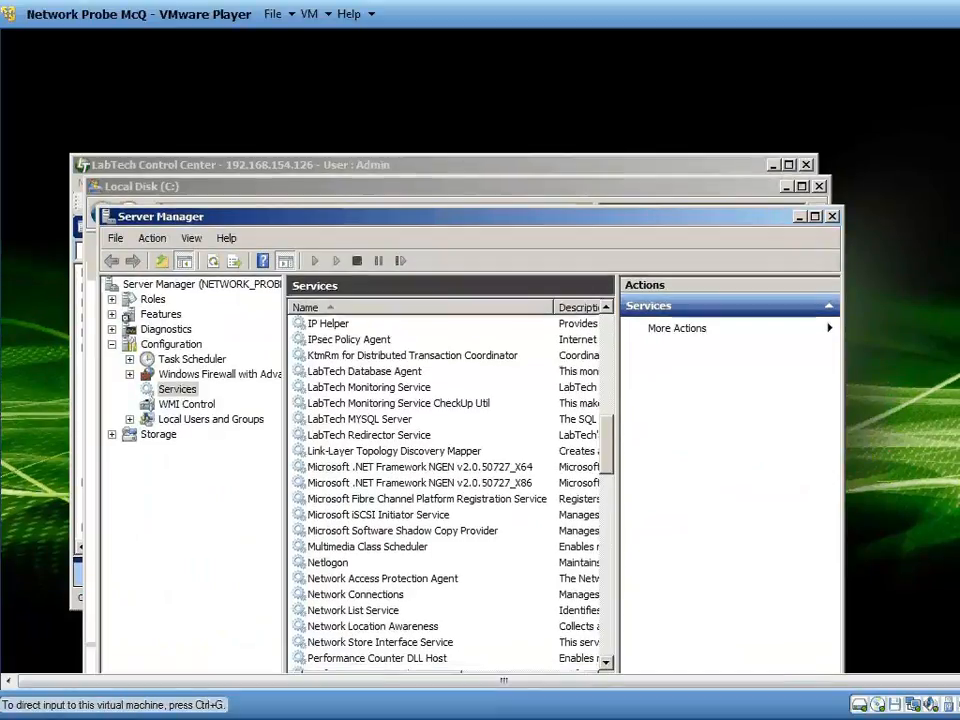
pyautogui.click(710, 240)
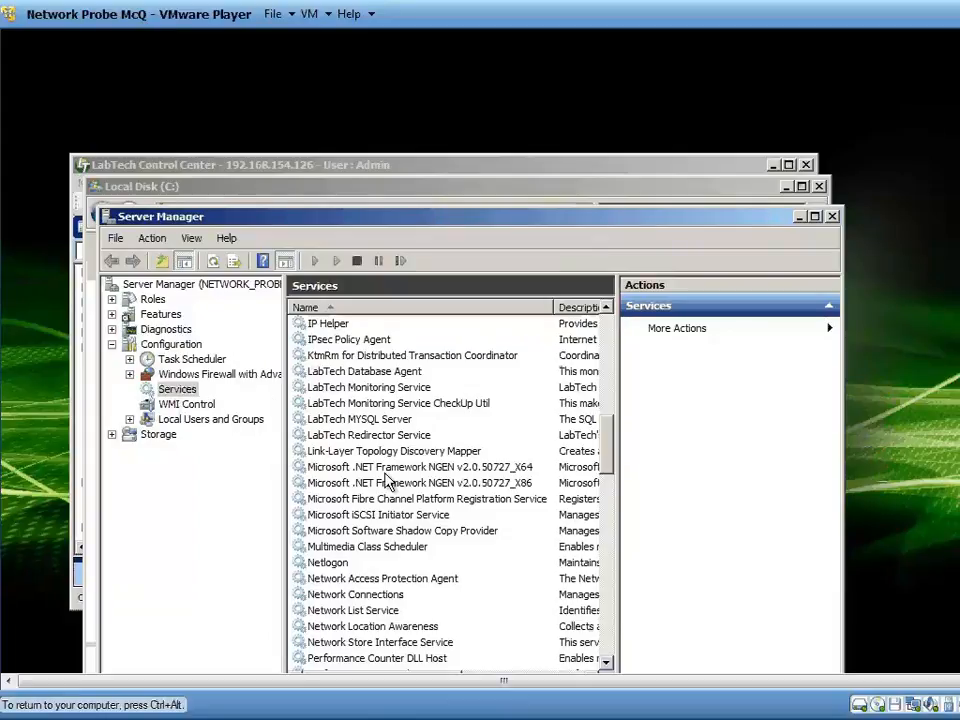
pyautogui.click(314, 373)
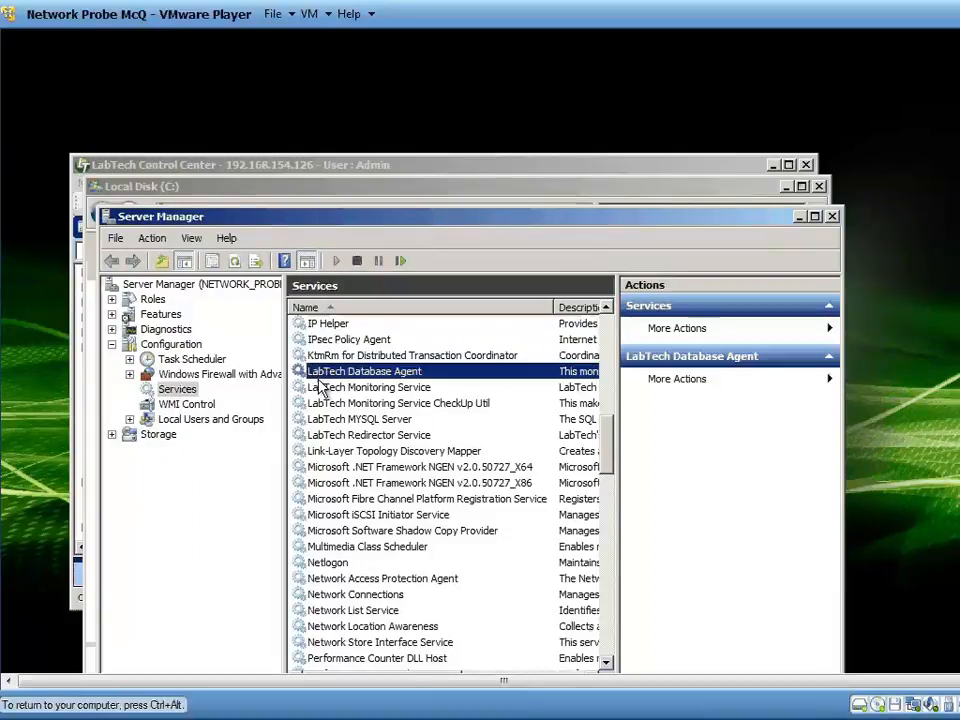
pyautogui.click(329, 437)
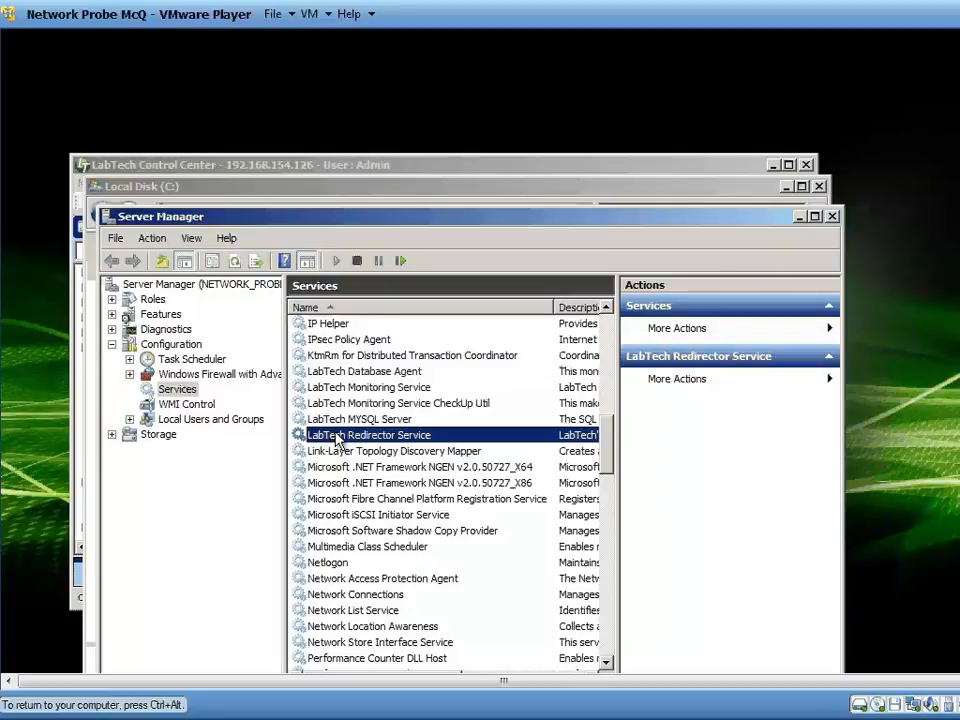
# Switch to the Local Disk (C:) window, browse to Program Files (x86) and view the file operations offered for the LabTech folder.
pyautogui.click(290, 198)
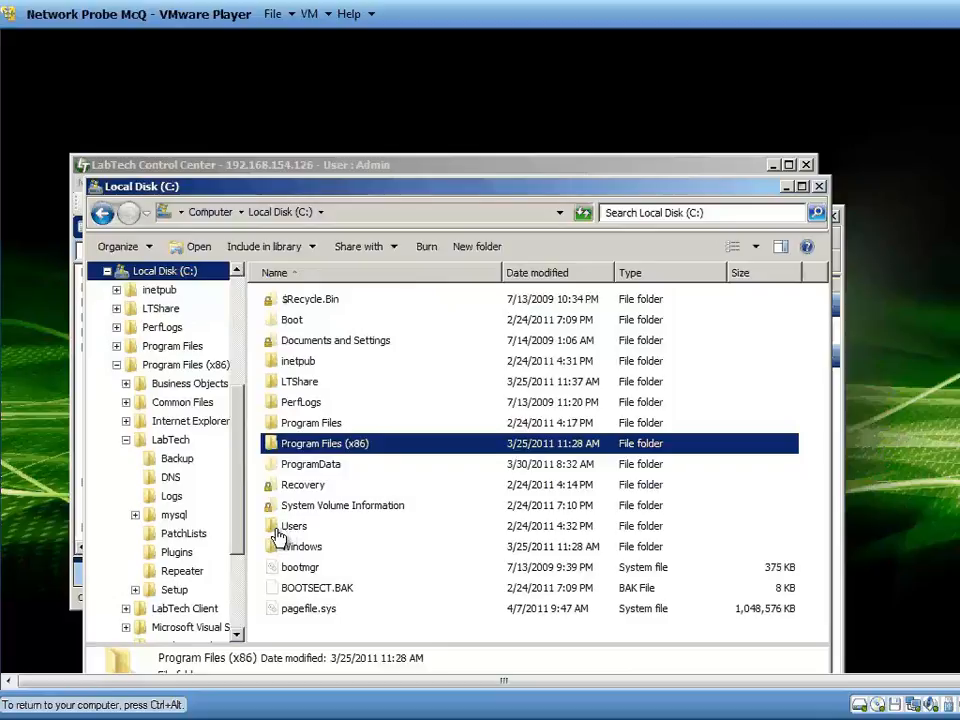
pyautogui.click(165, 370)
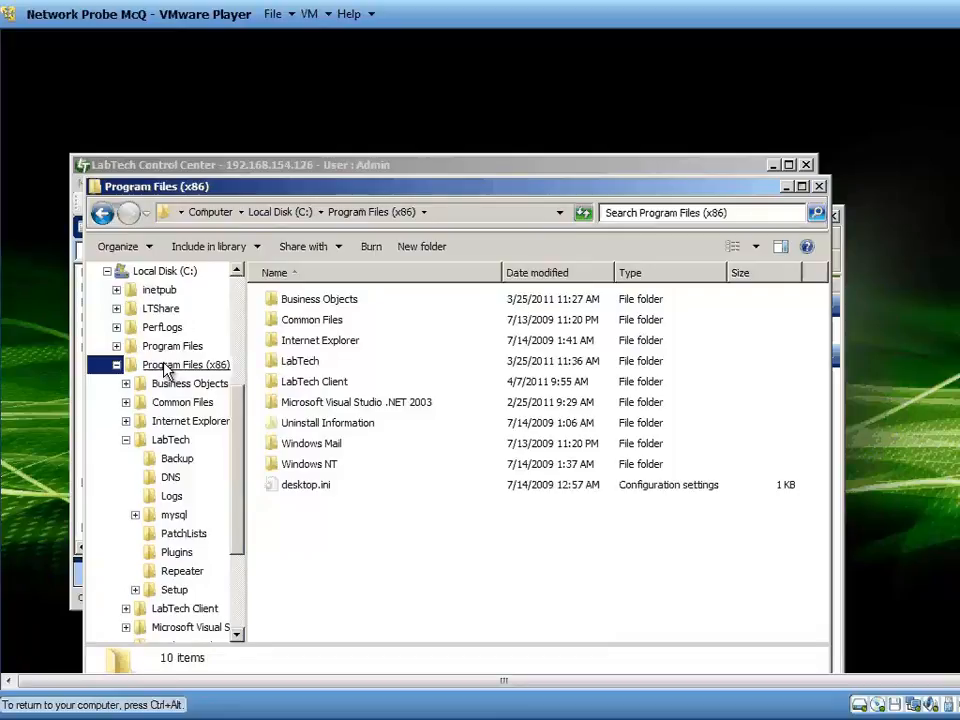
pyautogui.click(165, 370)
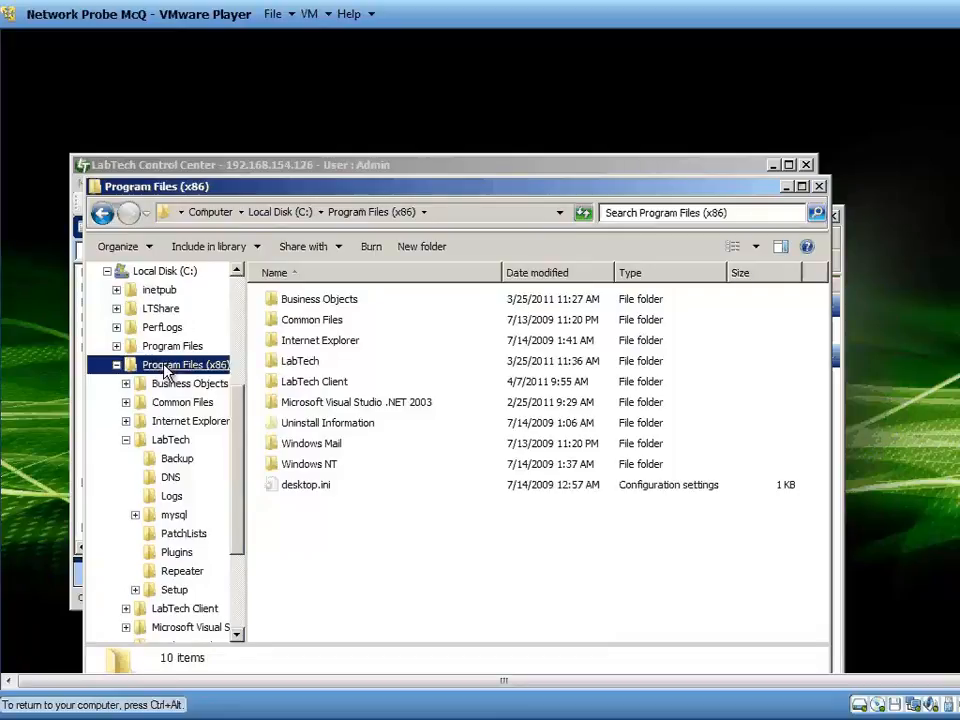
pyautogui.rightClick(288, 364)
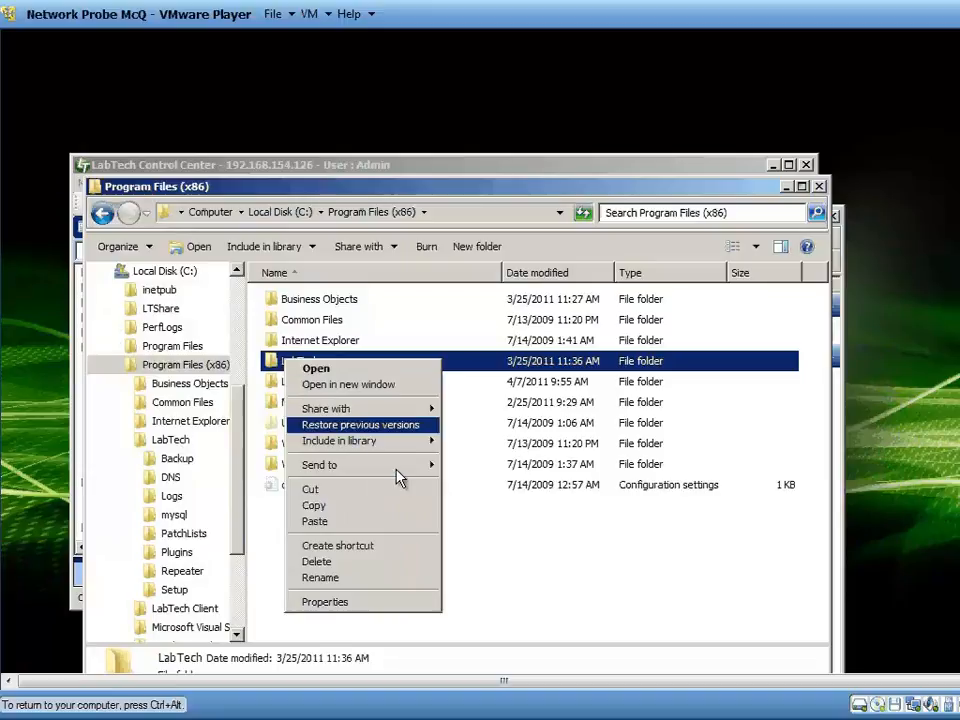
pyautogui.click(484, 551)
pyautogui.click(473, 543)
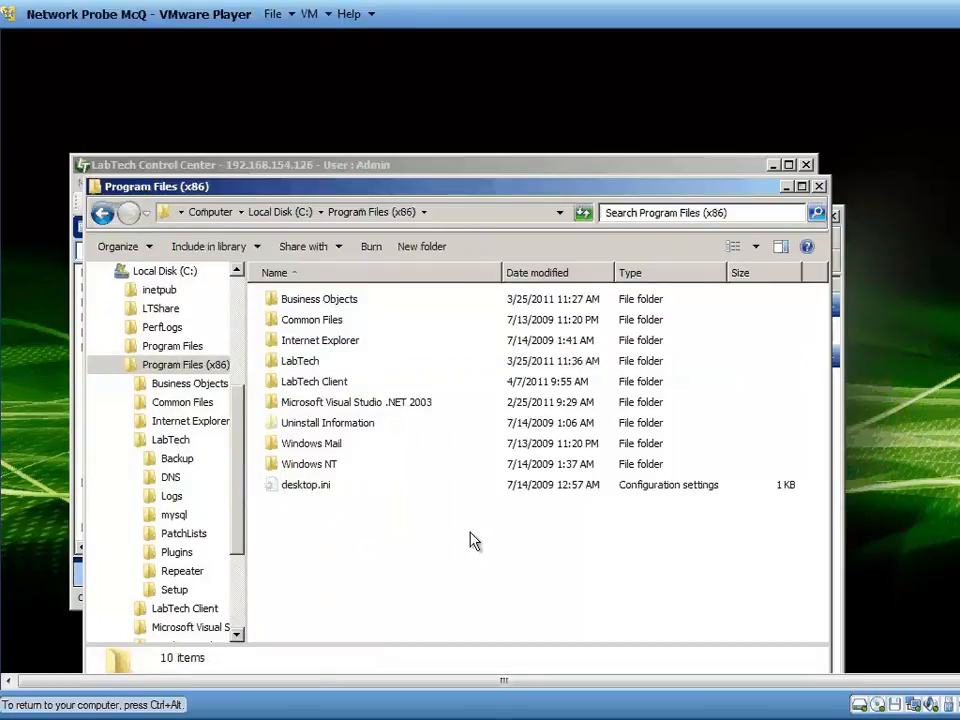
pyautogui.click(296, 368)
pyautogui.rightClick(296, 368)
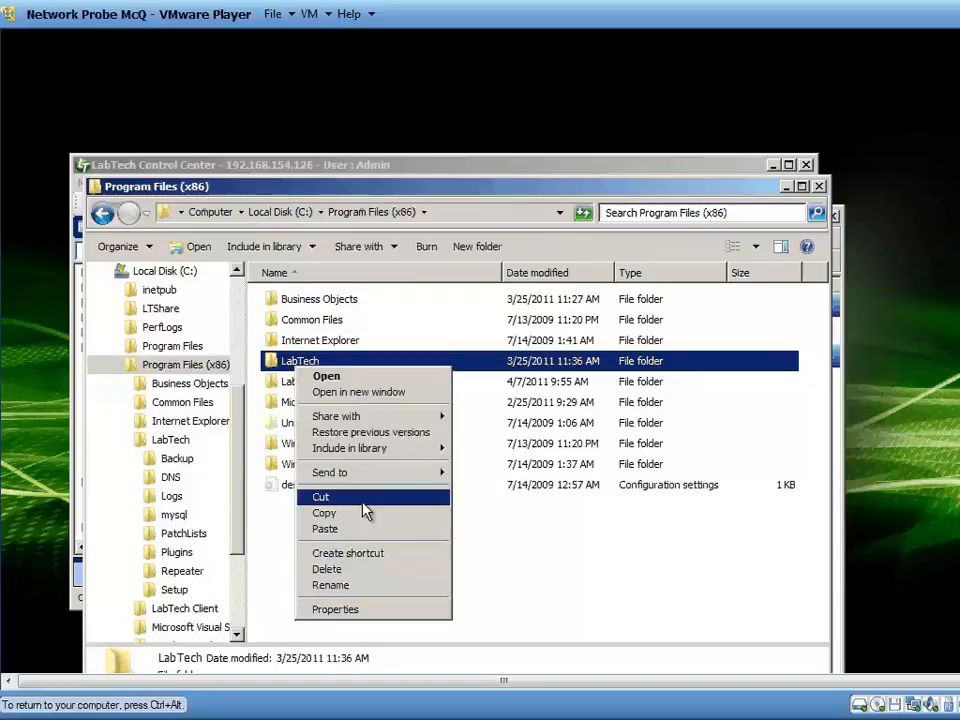
pyautogui.click(494, 583)
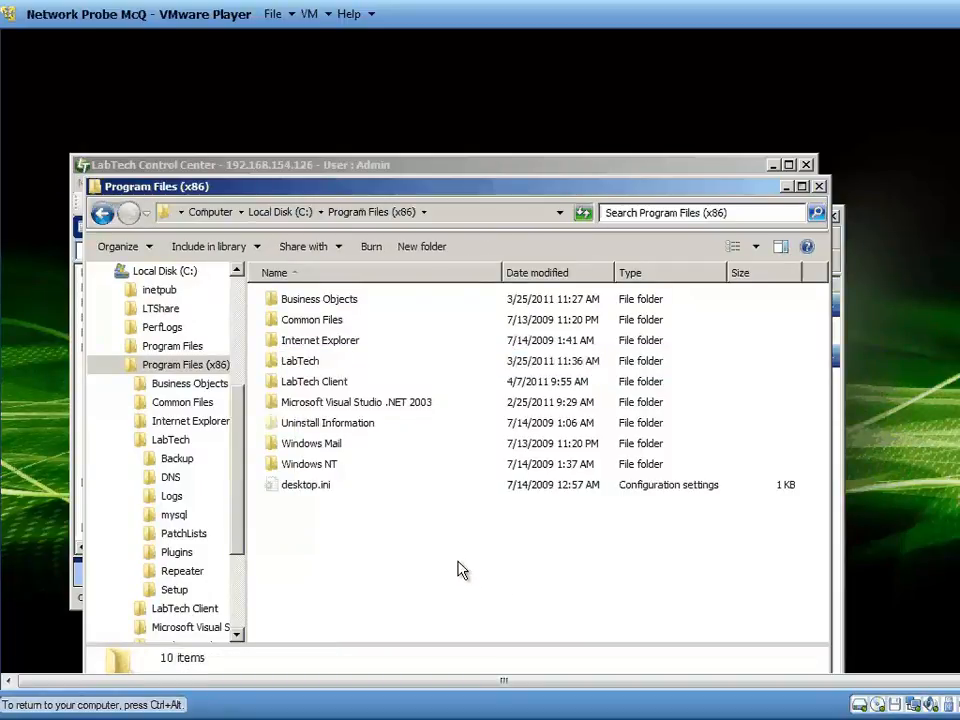
# Open the LabTech folder's Backup subfolder, inspect the labtech.1.bz, labtech.2.bz and labtech.3.bz backup files, and return to the LabTech folder.
pyautogui.click(296, 367)
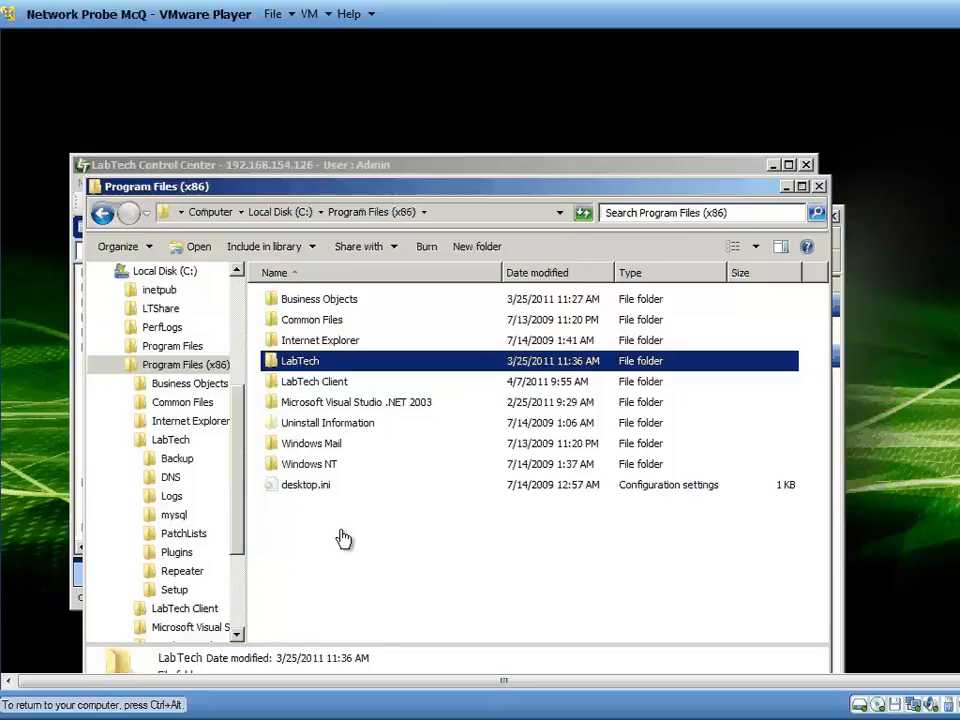
pyautogui.click(170, 445)
pyautogui.click(180, 461)
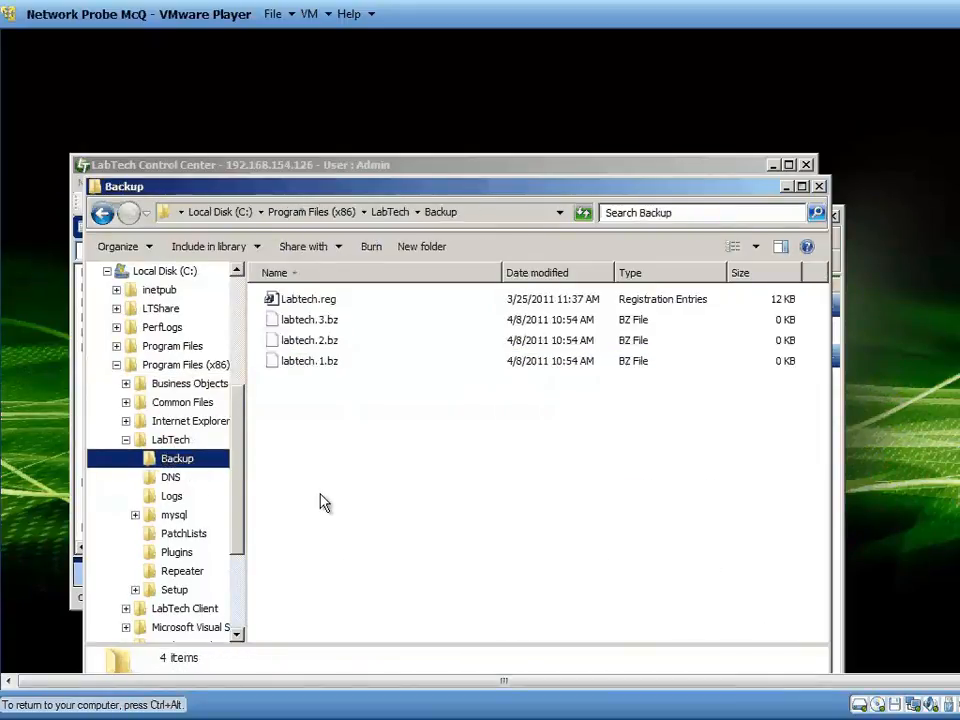
pyautogui.click(311, 360)
pyautogui.press('Up')
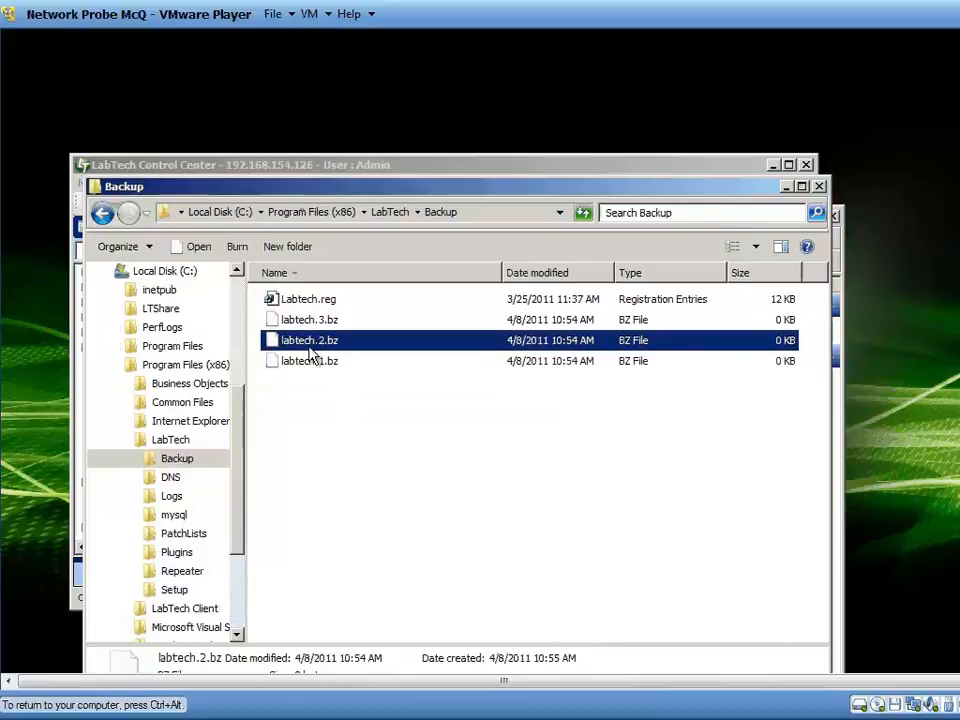
pyautogui.press('Up')
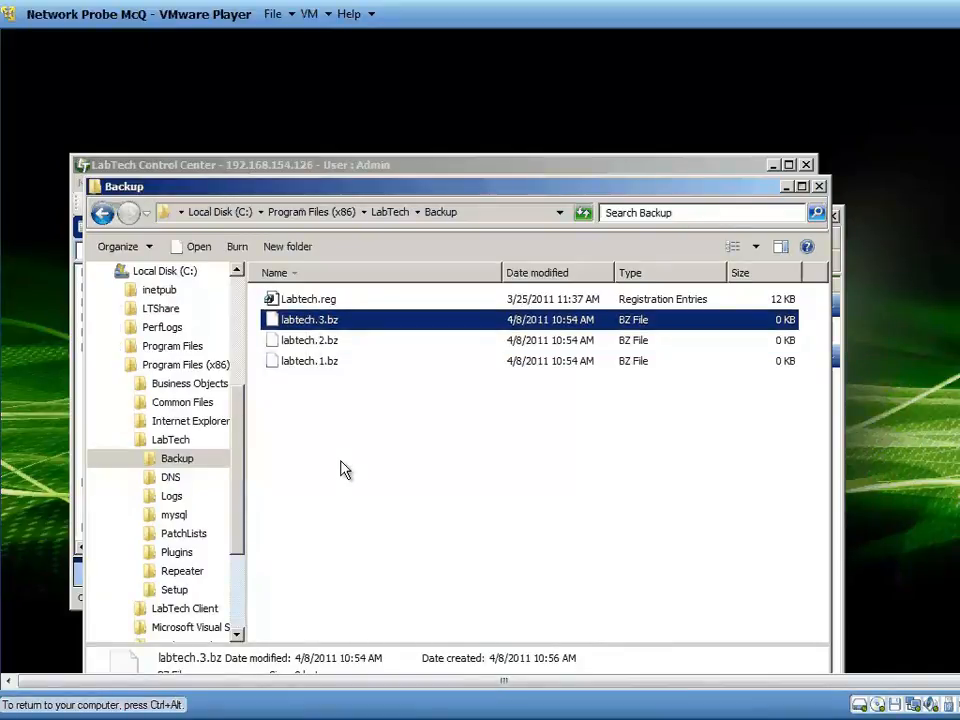
pyautogui.click(331, 327)
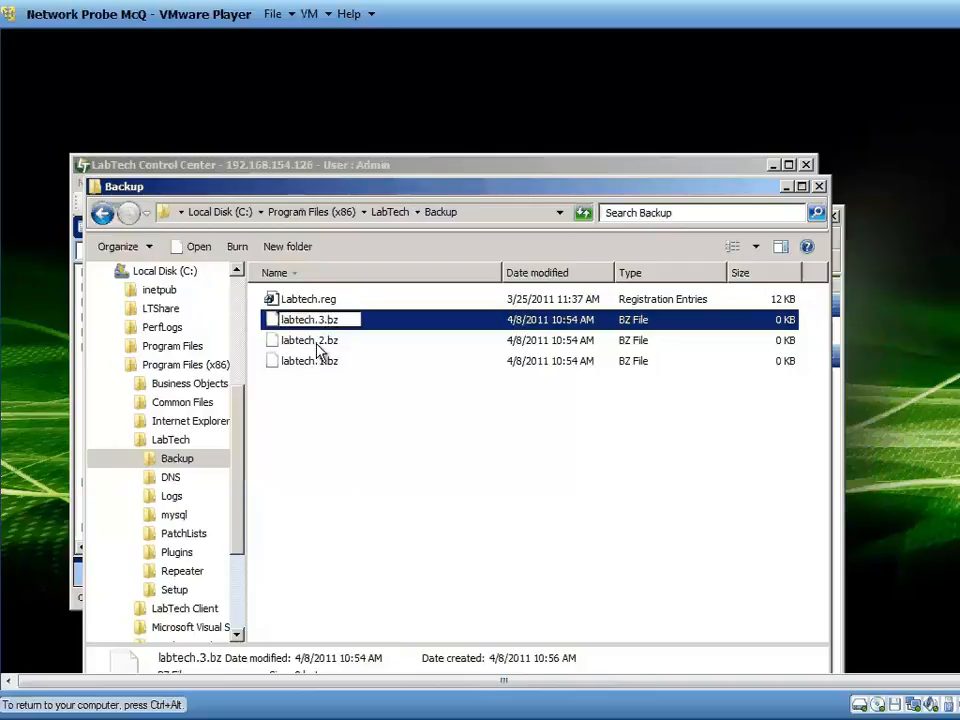
pyautogui.click(319, 344)
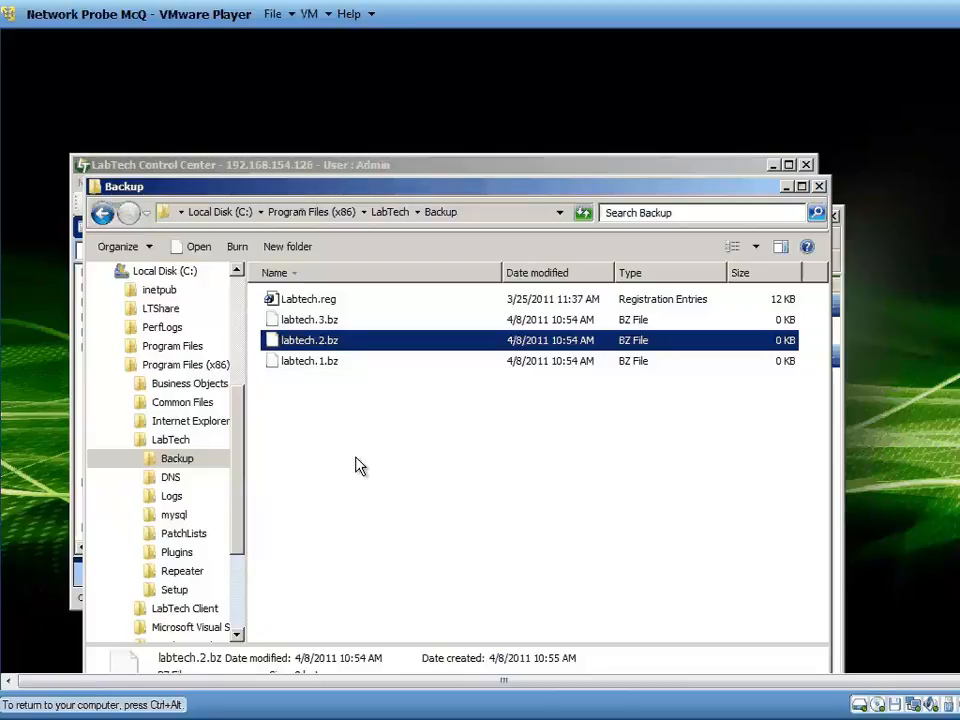
pyautogui.click(290, 362)
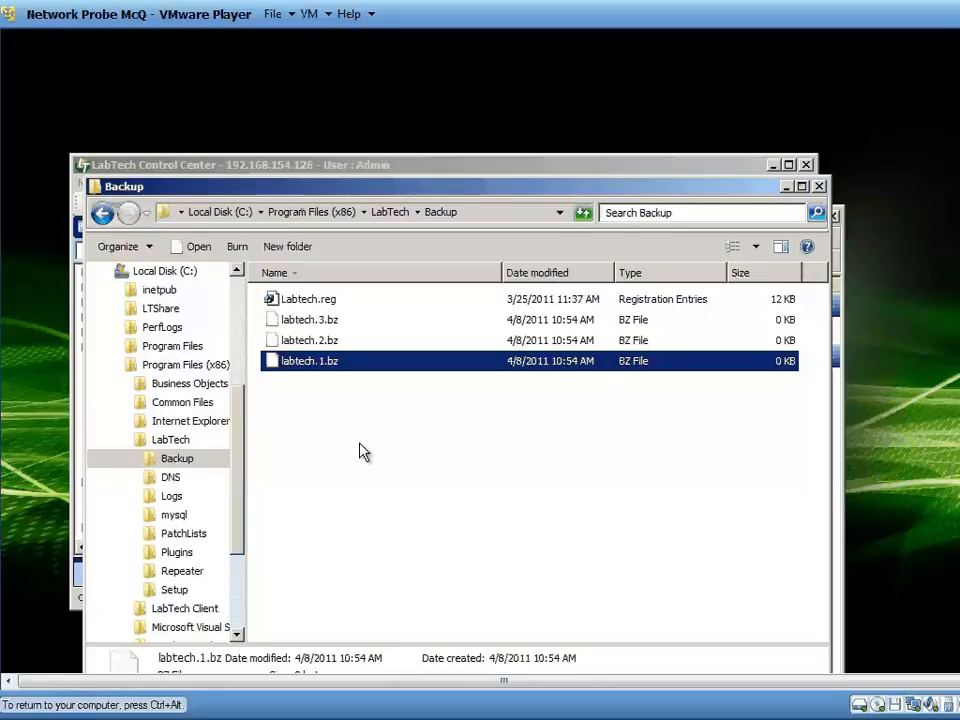
pyautogui.click(170, 440)
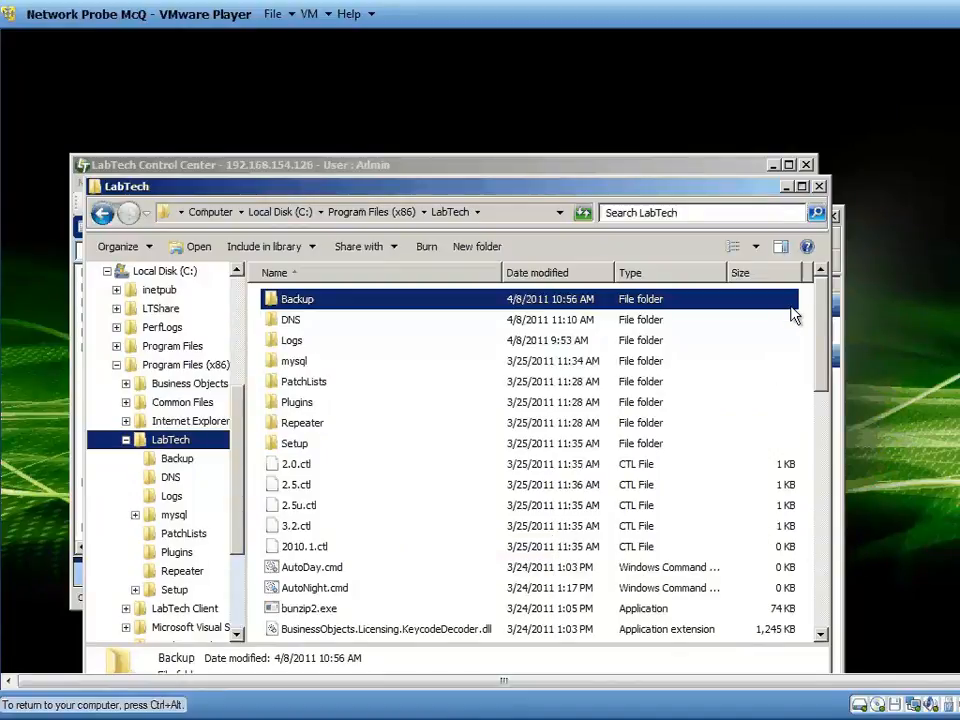
# Review the LabTech services in Server Manager alongside the LabTech program folder and switch to the LabTech Control Center window.
pyautogui.click(837, 245)
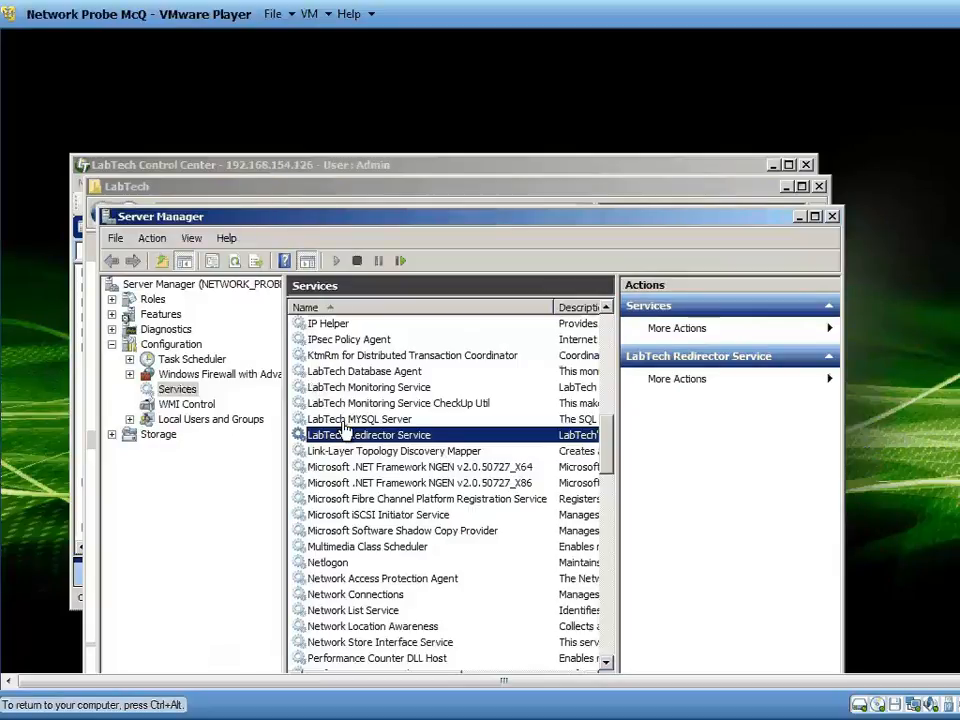
pyautogui.click(274, 190)
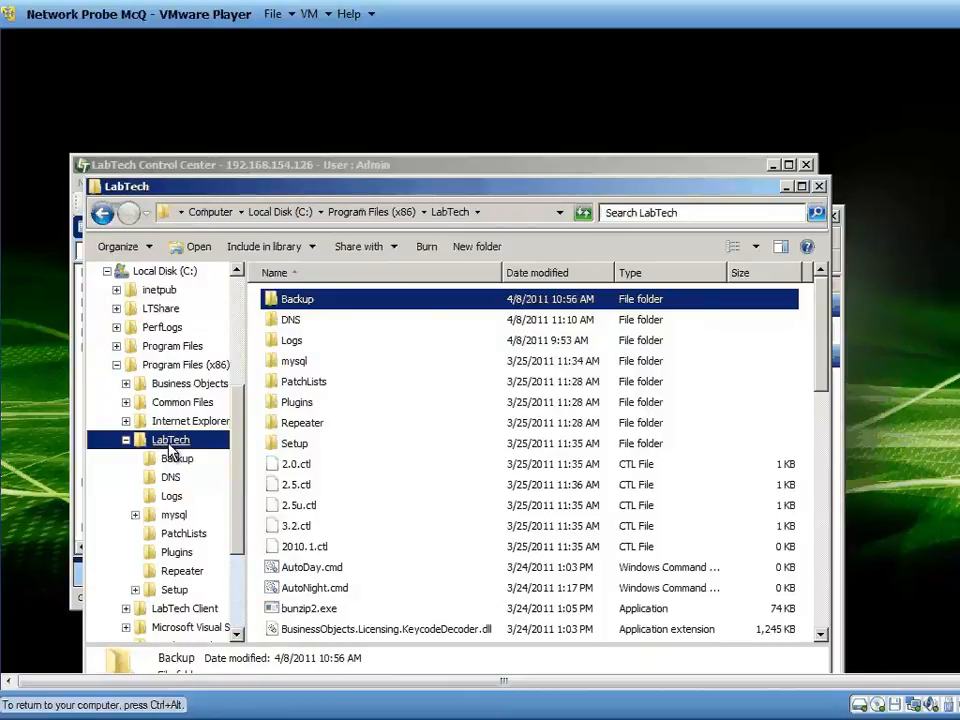
pyautogui.click(838, 273)
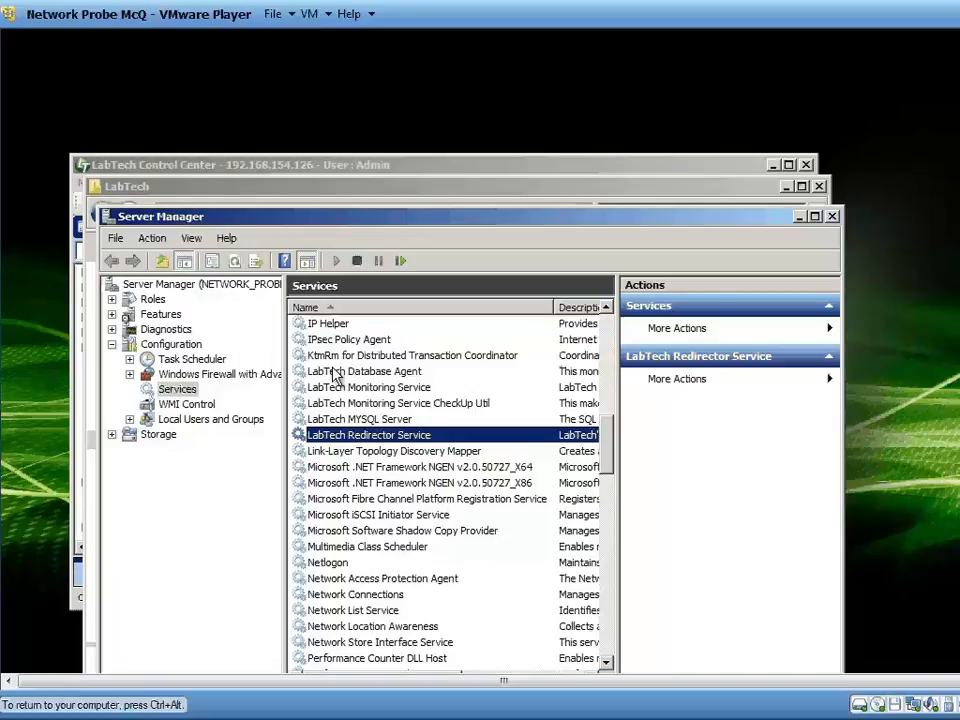
pyautogui.click(335, 166)
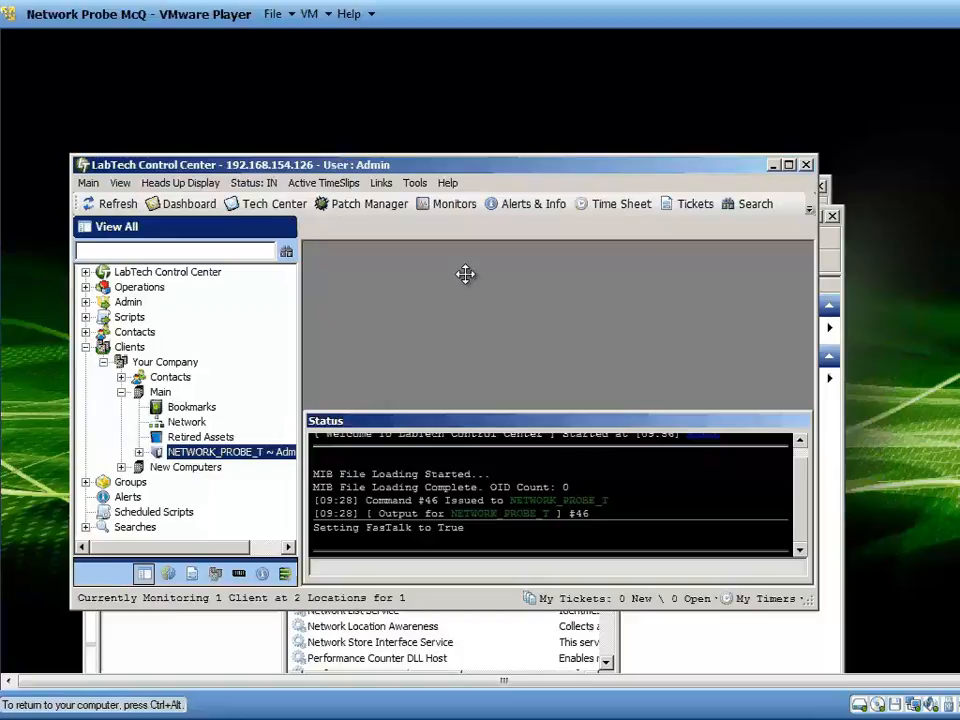
pyautogui.click(3, 707)
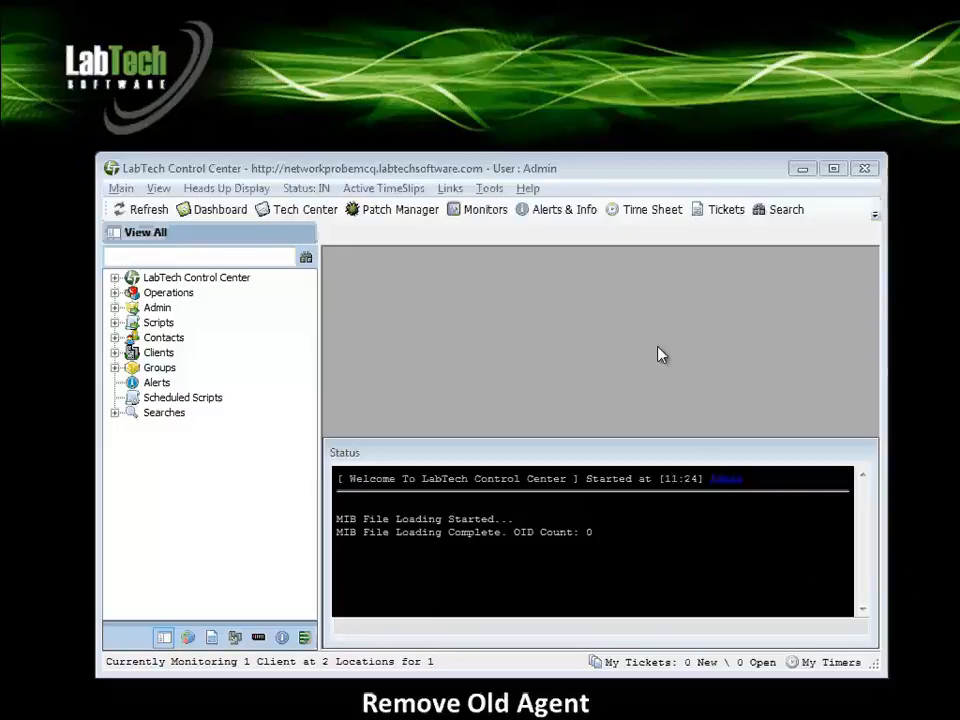
# Expand Clients, Your Company and Main, and view the Uninstall LabTech command offered for the NETWORK_PROBE_T agent without running it.
pyautogui.click(632, 308)
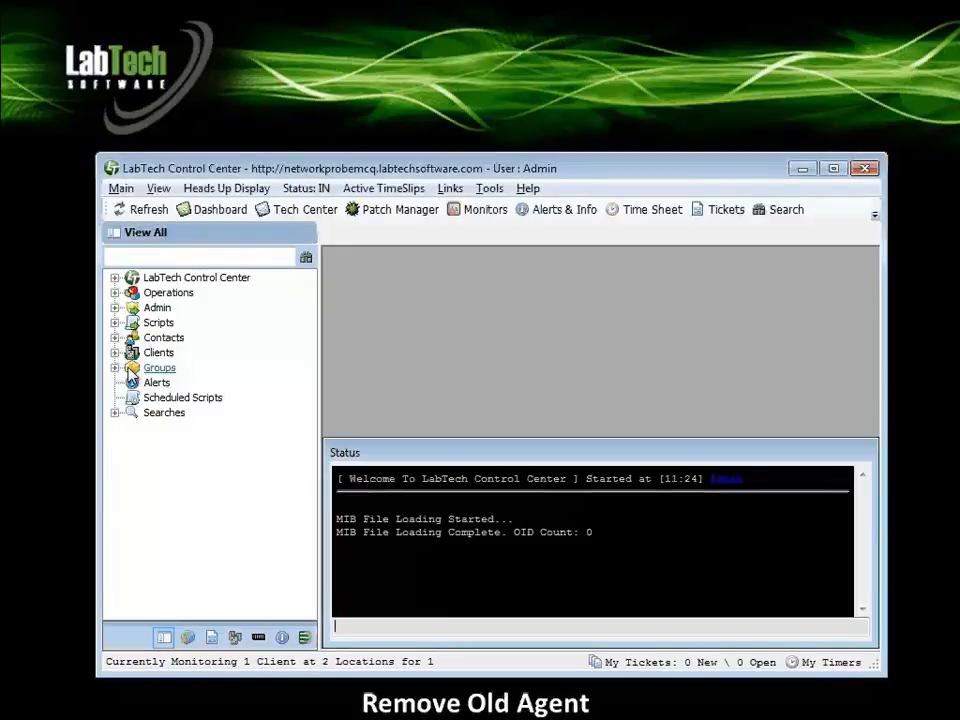
pyautogui.doubleClick(128, 355)
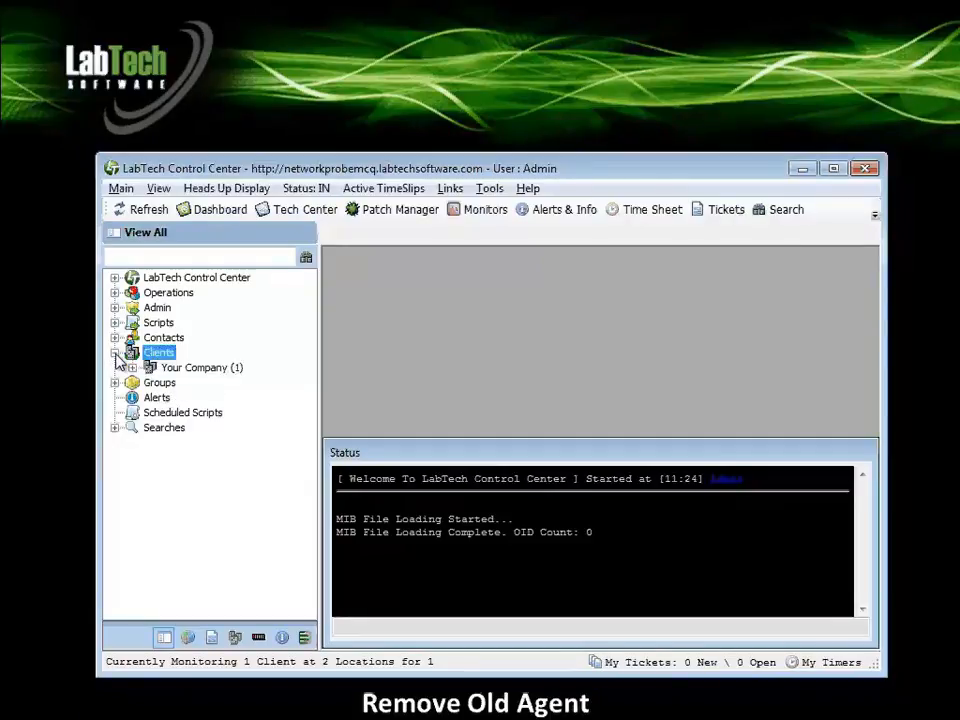
pyautogui.doubleClick(137, 370)
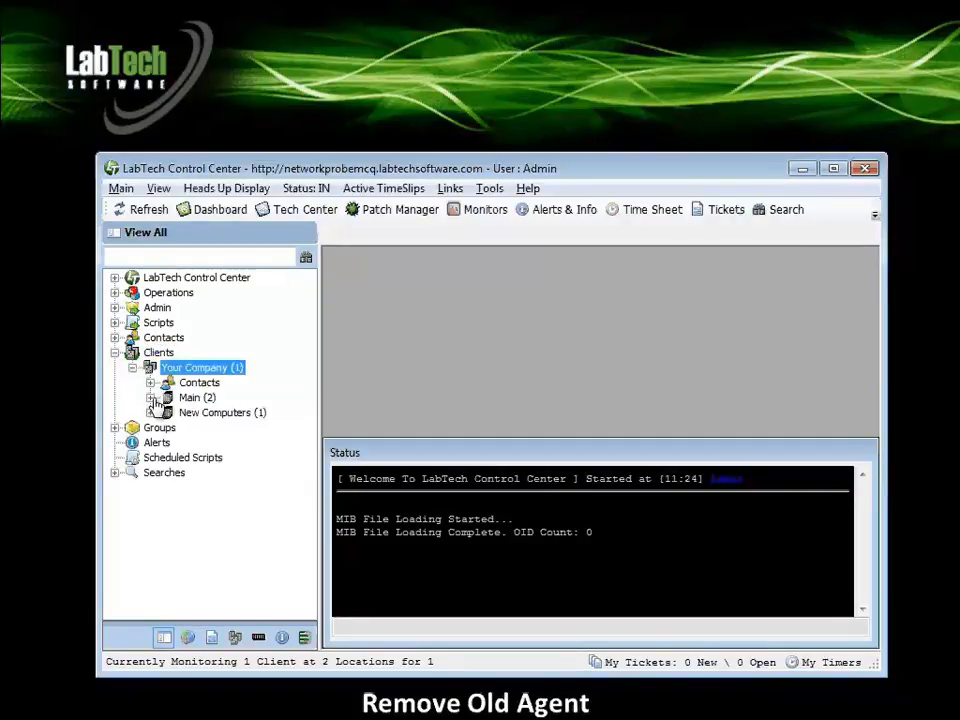
pyautogui.doubleClick(153, 399)
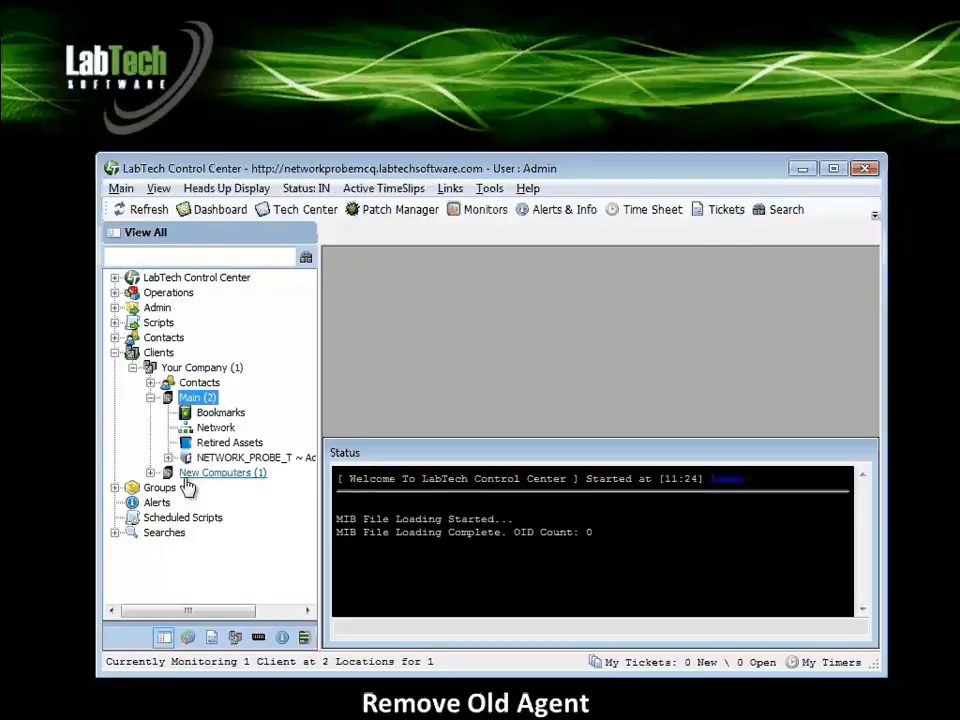
pyautogui.rightClick(213, 462)
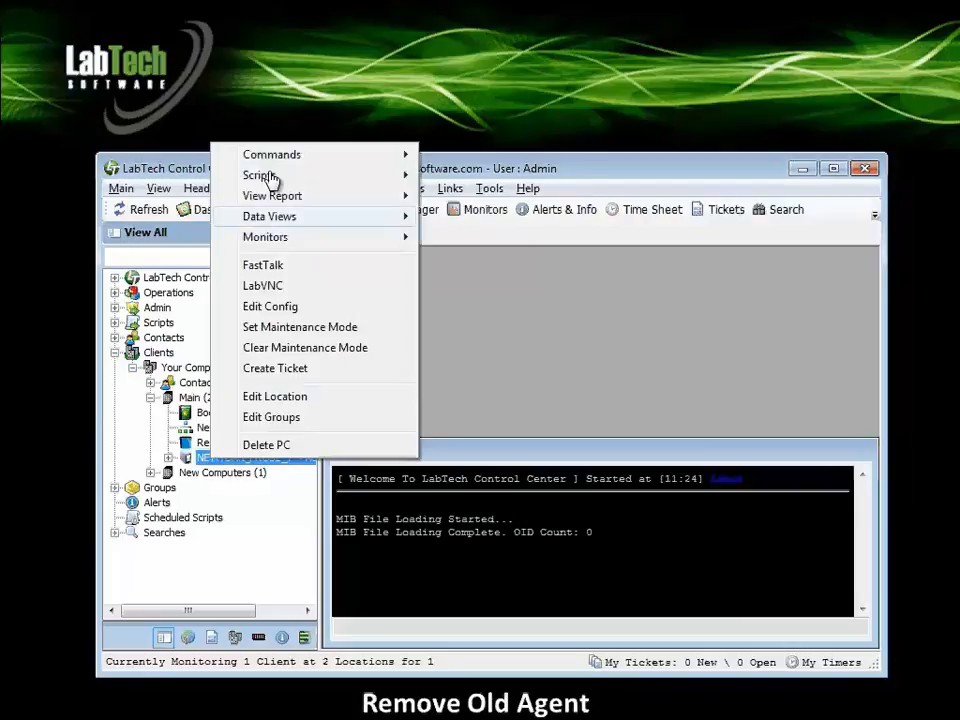
pyautogui.moveTo(311, 163)
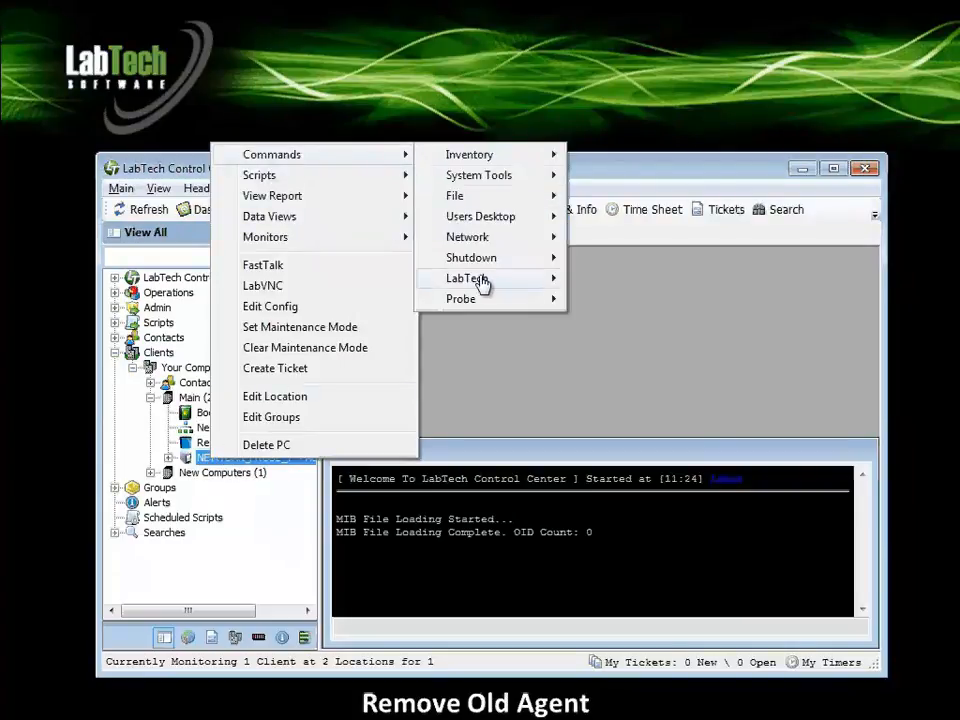
pyautogui.moveTo(484, 281)
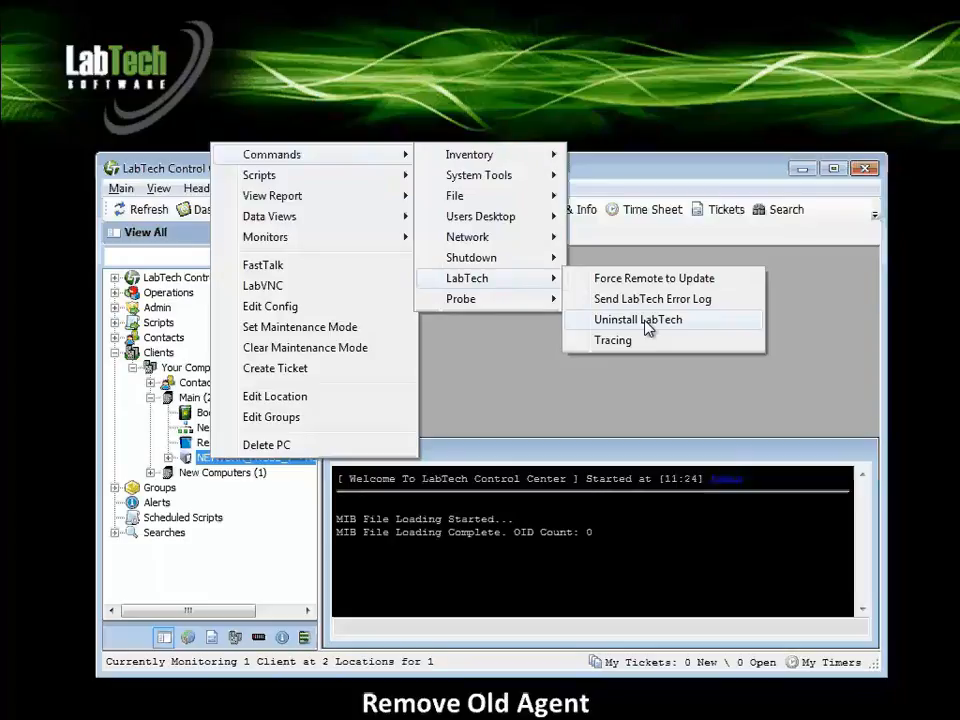
pyautogui.click(630, 402)
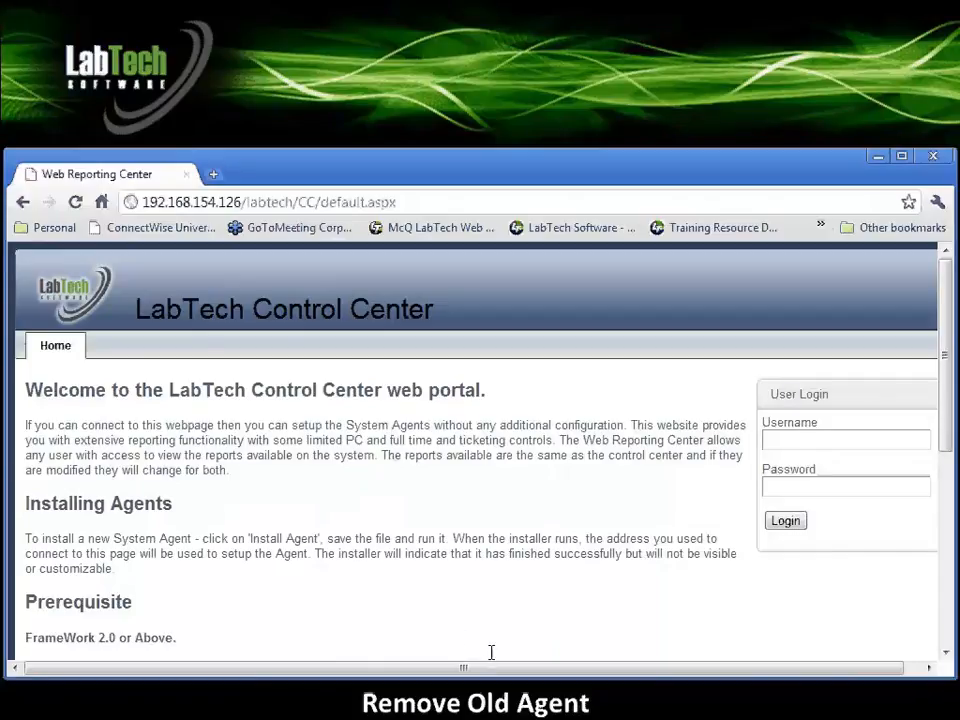
# Log in to the LabTech Control Center web portal with the username Admin and the account password.
pyautogui.click(780, 444)
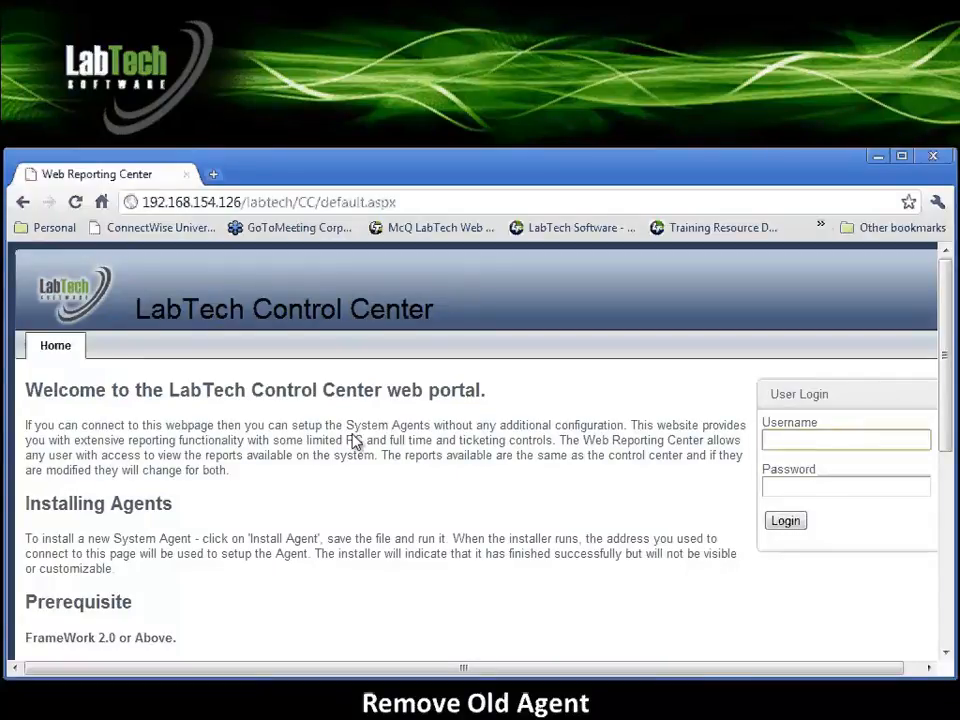
pyautogui.write('Admin')
pyautogui.press('Tab')
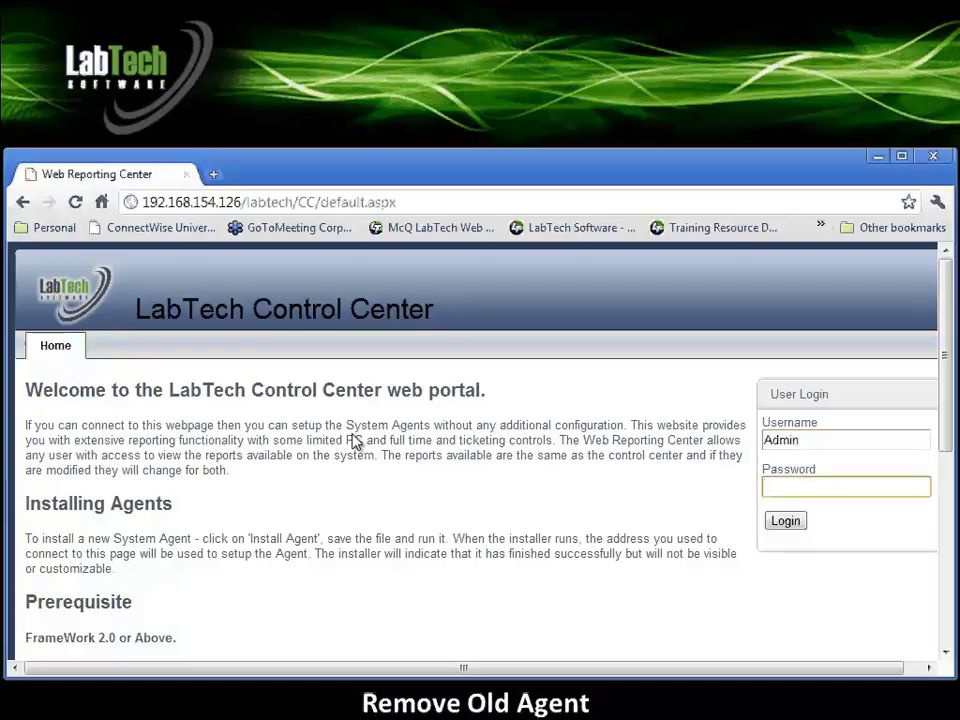
pyautogui.write('*****')
pyautogui.press('Return')
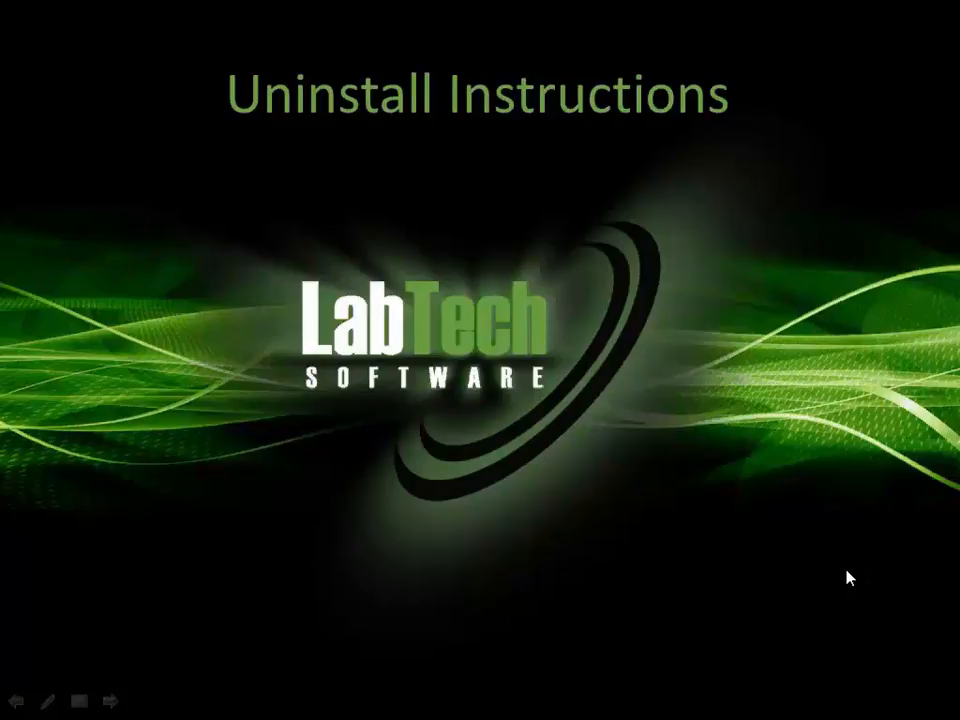
pyautogui.click(847, 570)
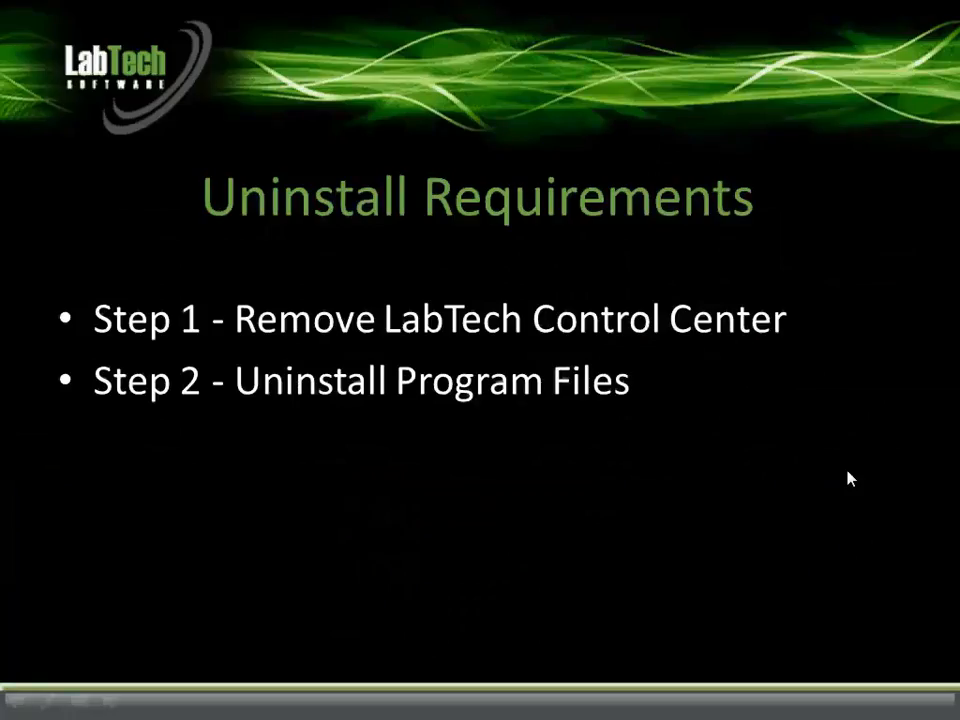